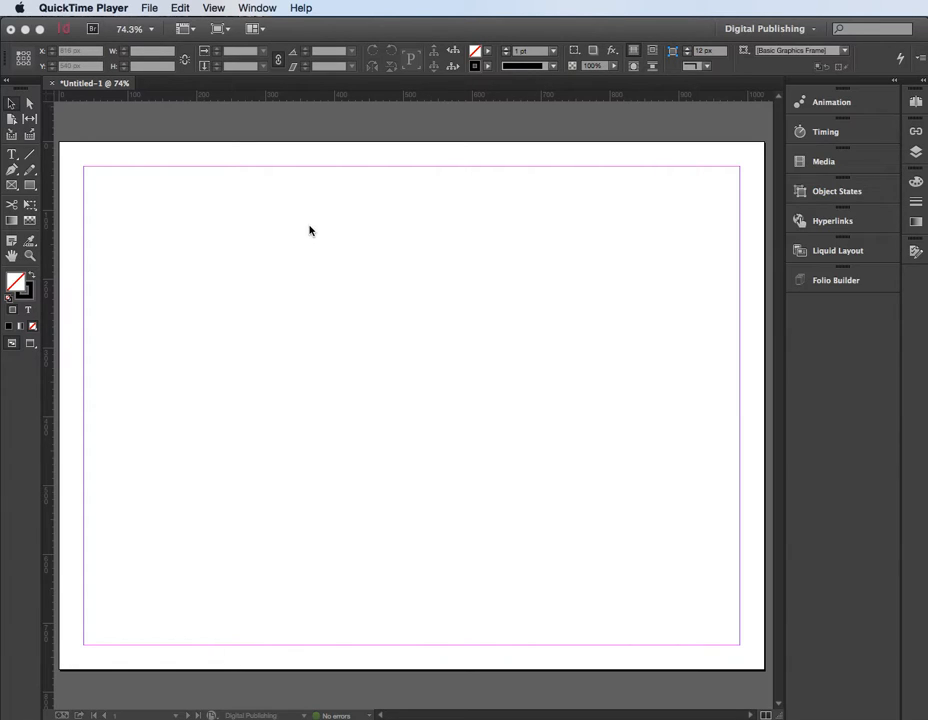
Draw a rectangle covering the full 1024 × 768 px page and fill it with Black
click(30, 188)
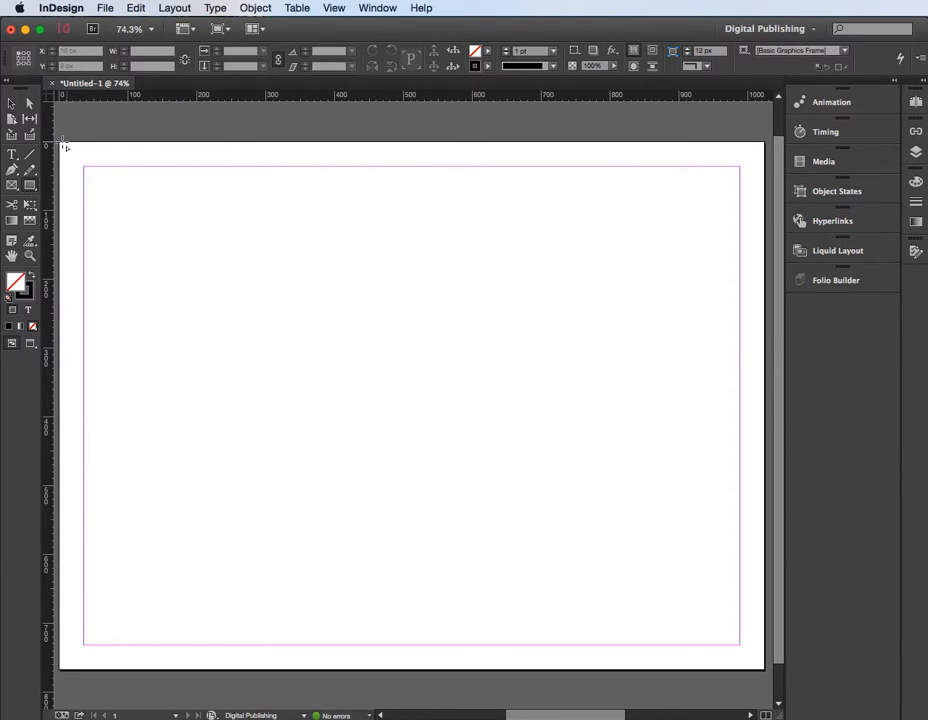
drag(63, 147, 770, 669)
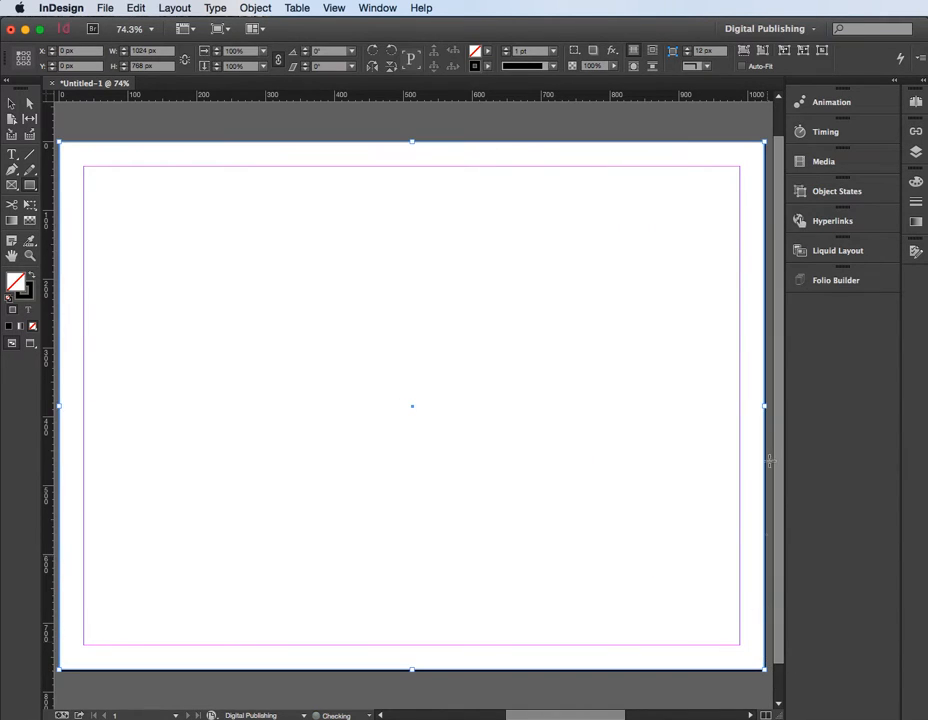
click(487, 54)
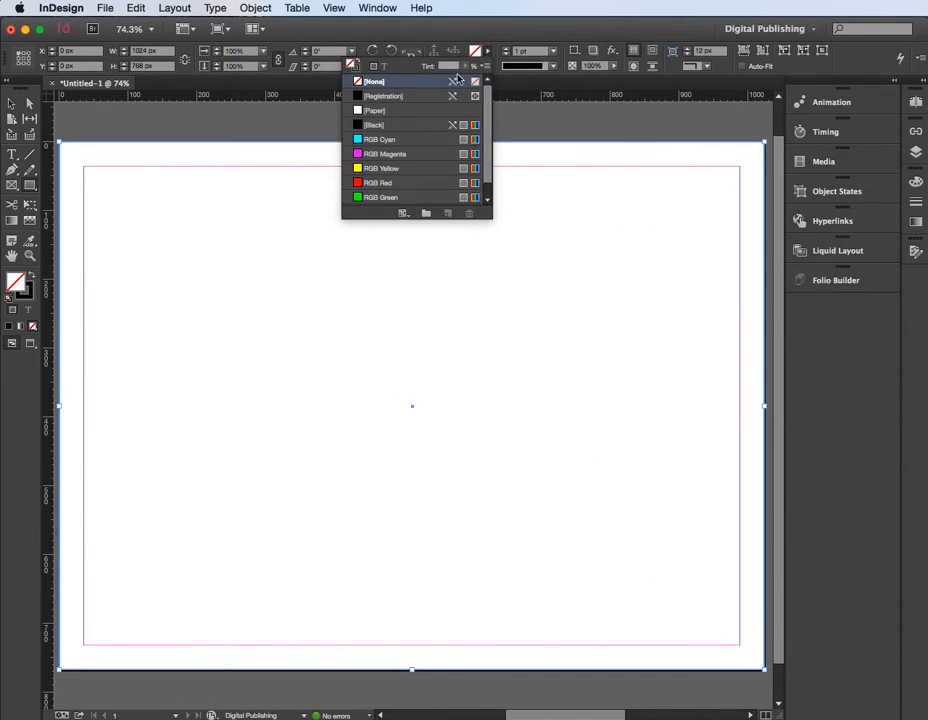
click(385, 127)
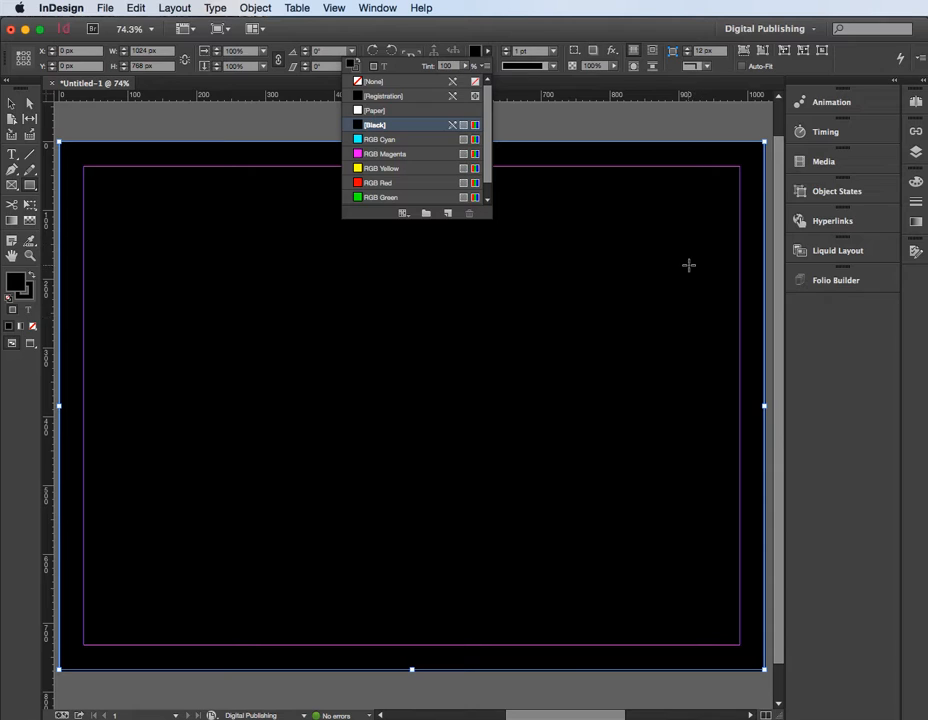
click(42, 138)
key(v)
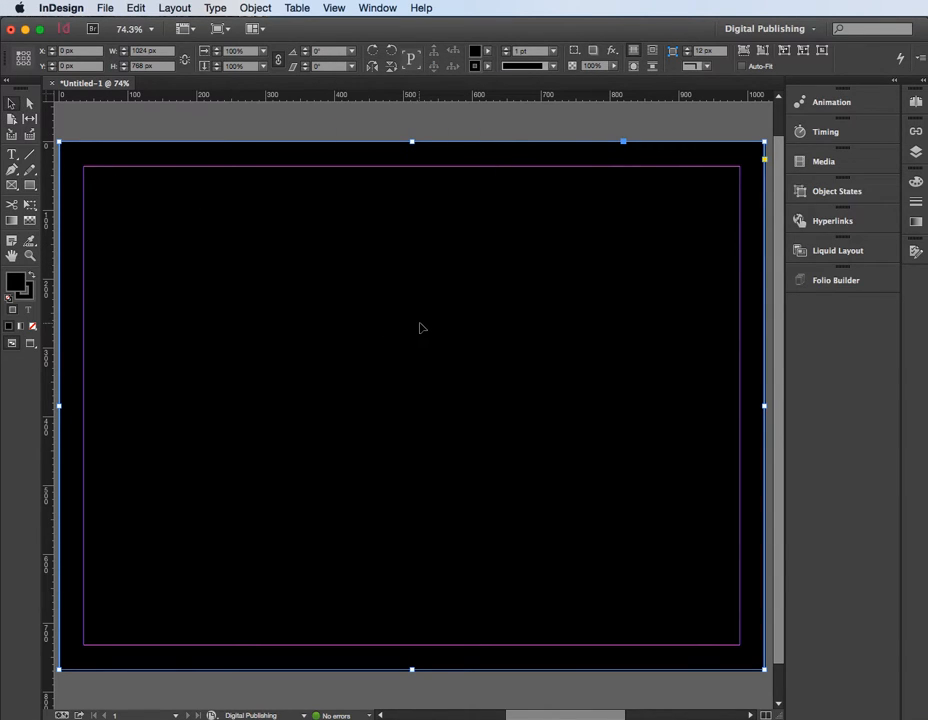
Load jurassic park.jpg, minions.jpg, simpsons 2.jpg and transformers.jpg from the rides folder for placing
key(super+d)
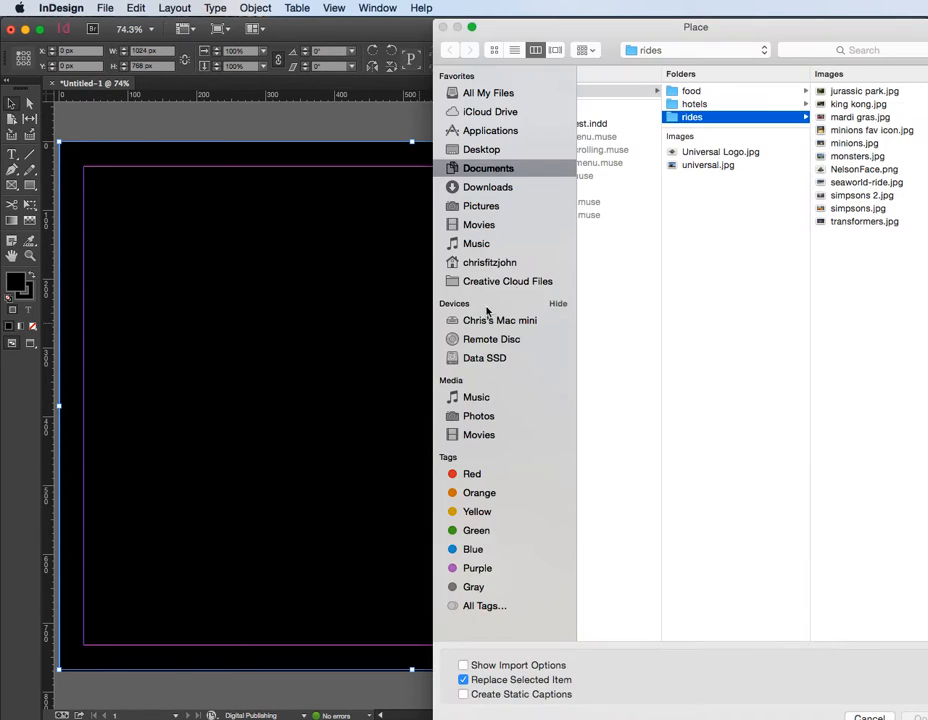
drag(640, 14, 395, 17)
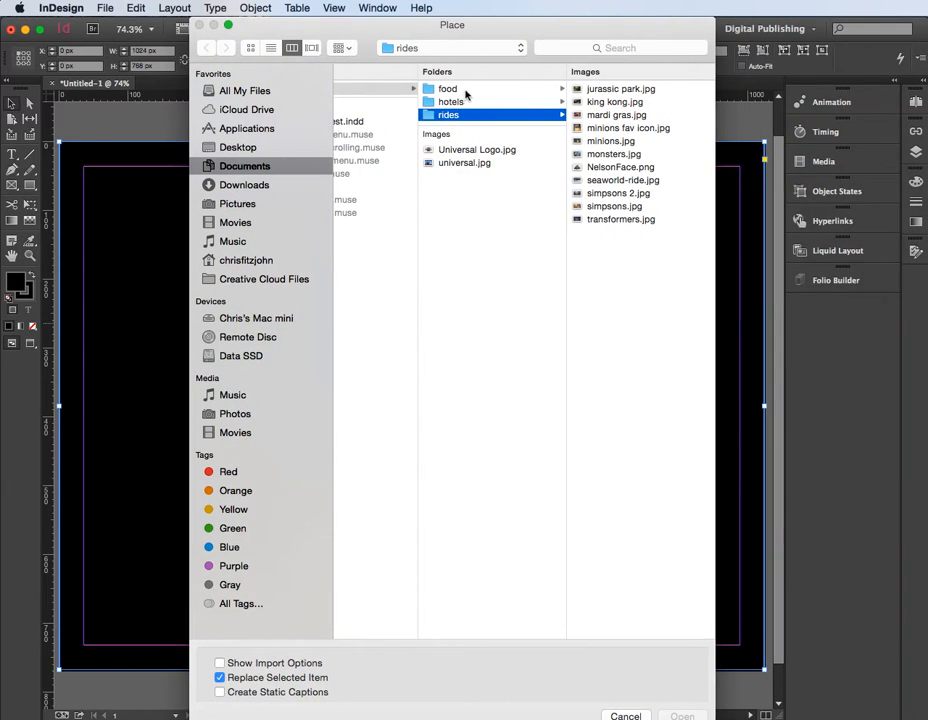
click(612, 89)
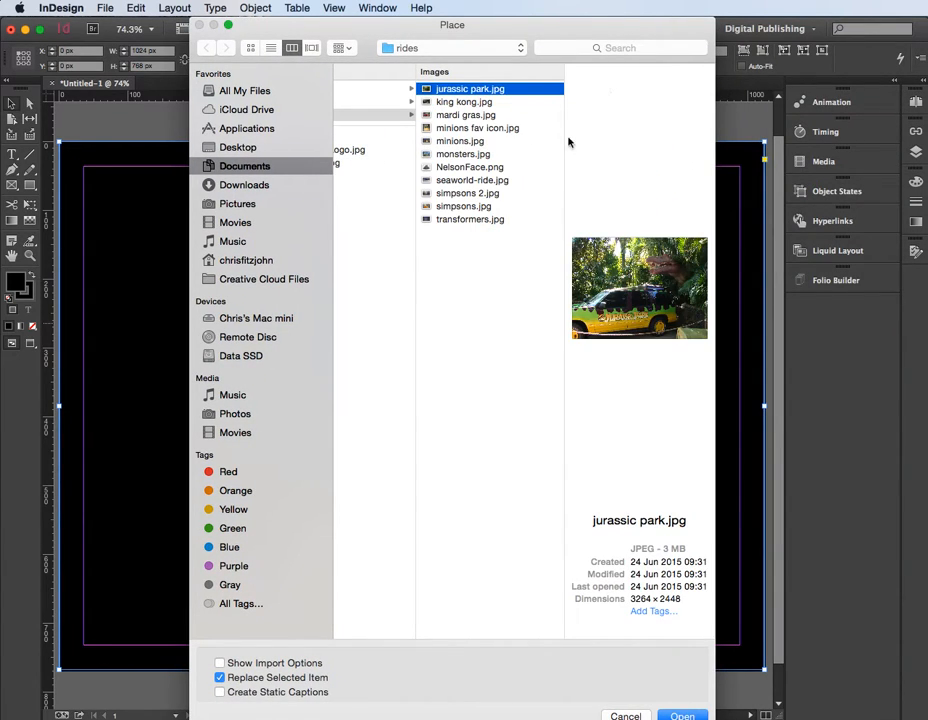
super+click(456, 141)
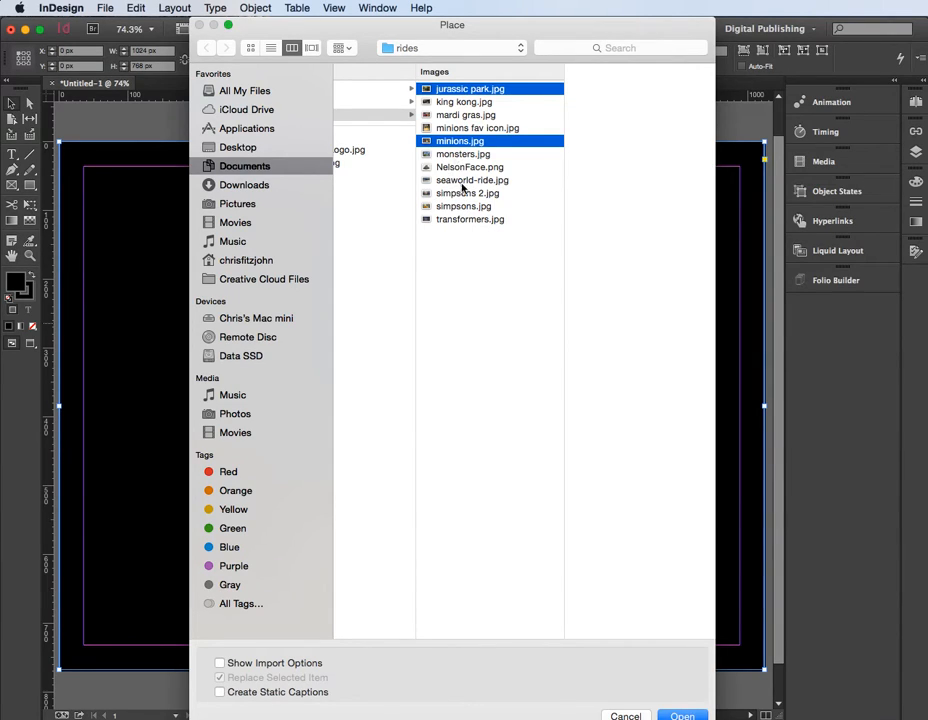
super+click(459, 194)
super+click(460, 219)
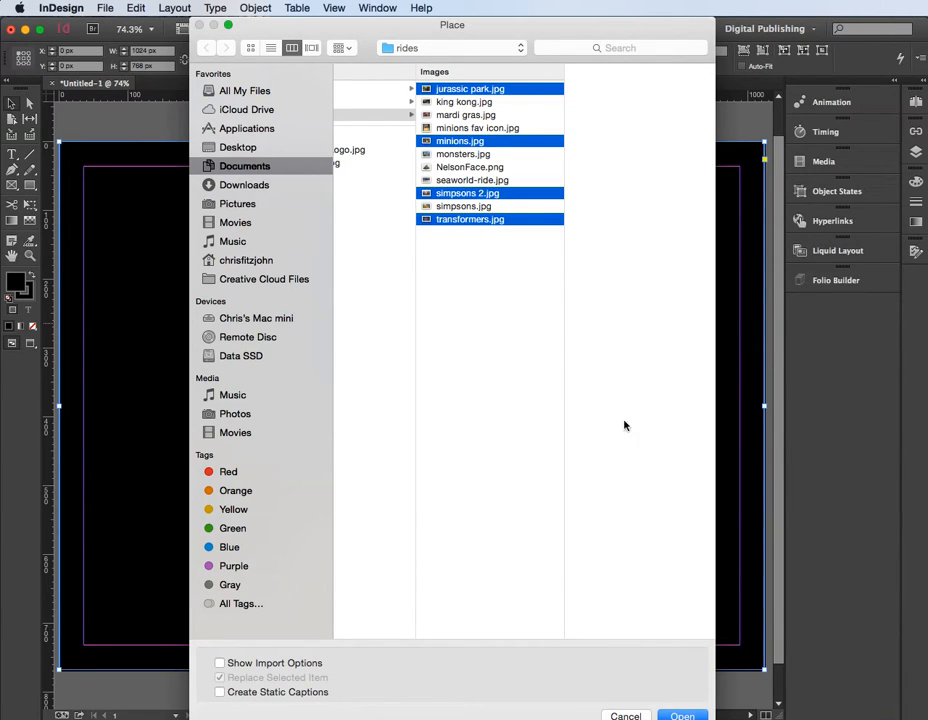
click(682, 716)
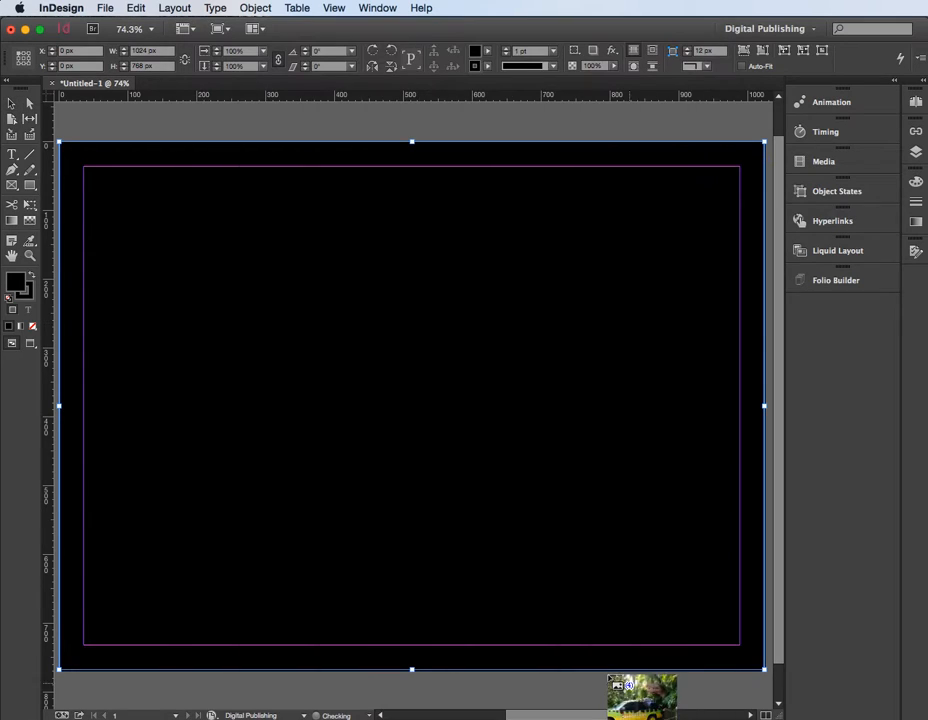
Place the four loaded images as one row of four equal frames, about 916 × 256 px overall, across the upper page
drag(97, 236, 727, 410)
key(Right)
key(Right)
key(Right)
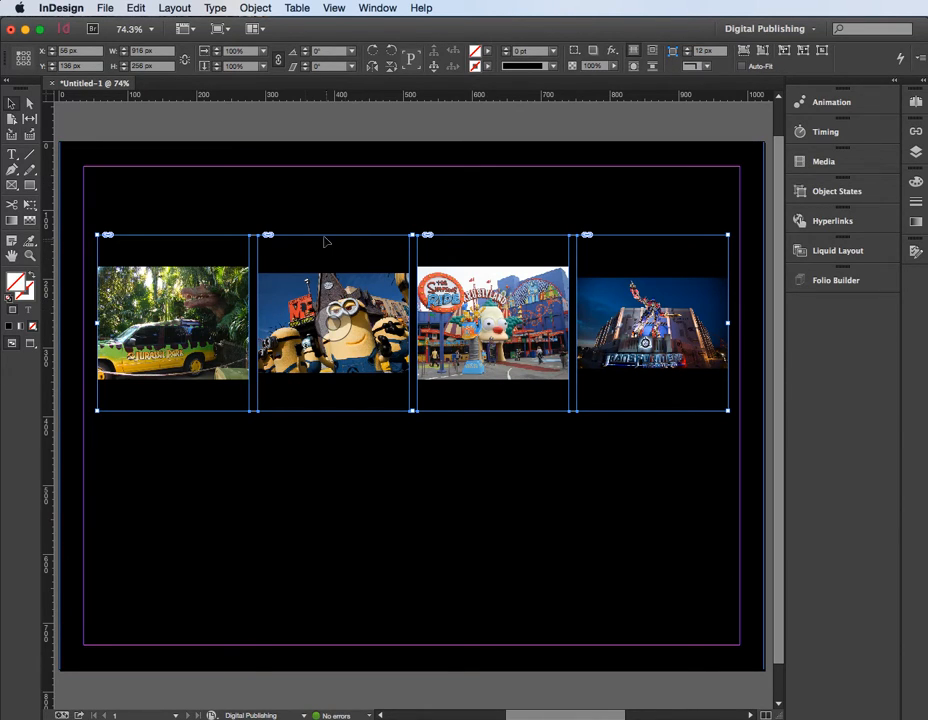
Stack the minions, simpsons 2 and transformers images exactly over the jurassic park image
click(231, 202)
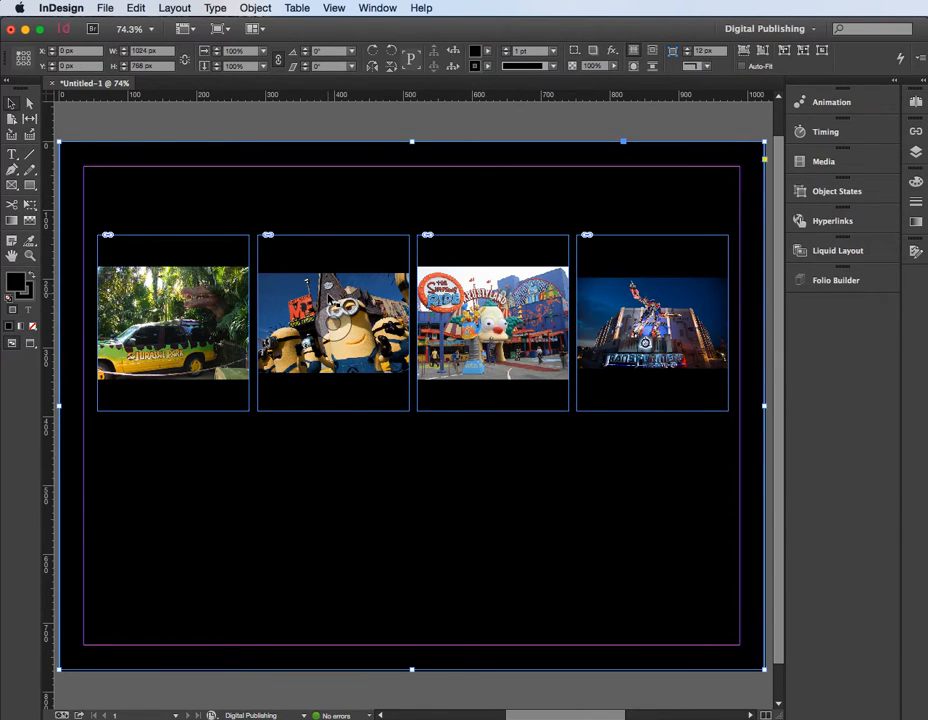
click(338, 303)
drag(338, 303, 178, 303)
drag(455, 290, 151, 288)
drag(612, 284, 150, 288)
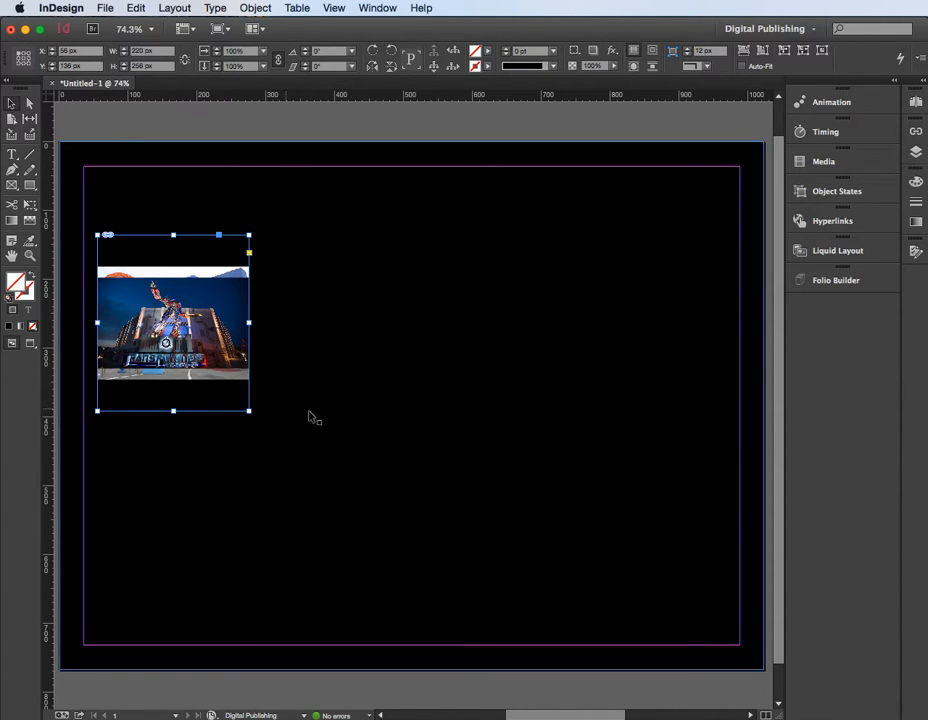
Restore the accidentally moved black background rectangle to its position and lock it
drag(316, 420, 217, 398)
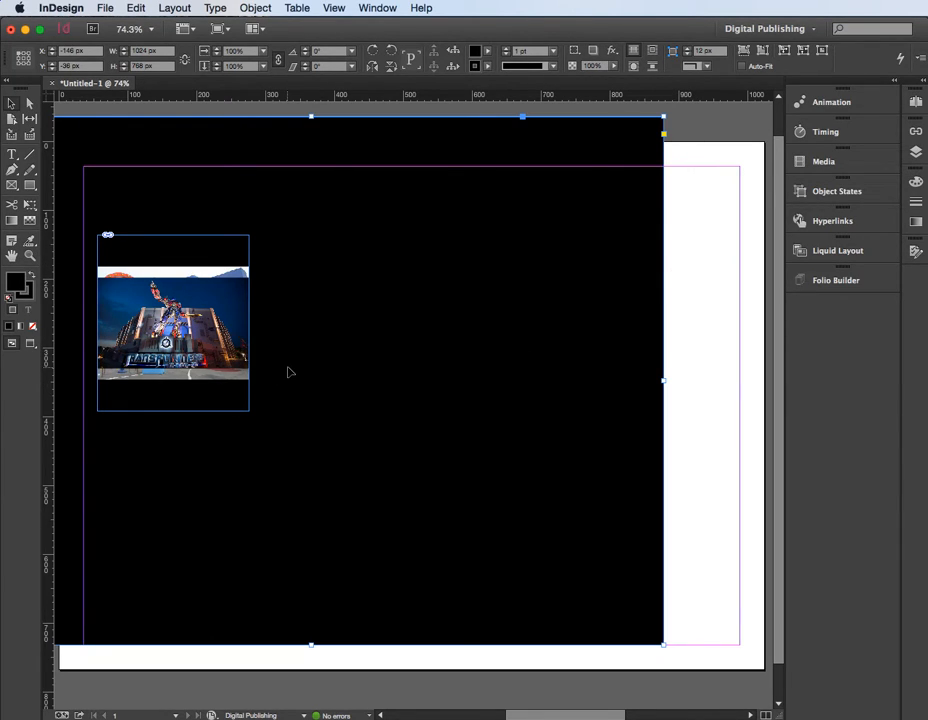
key(cmd+z)
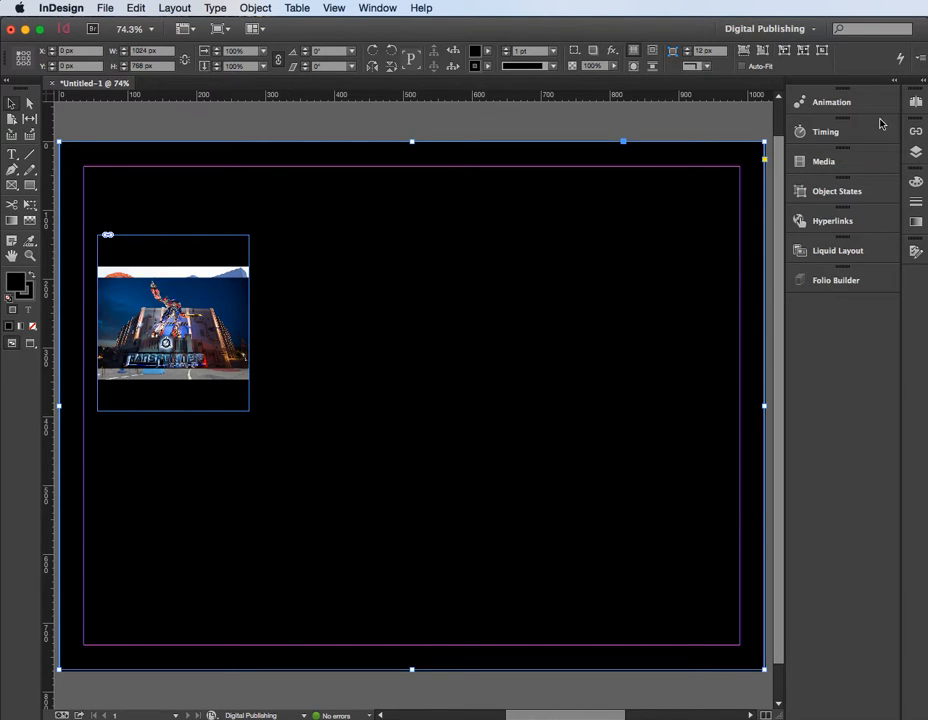
click(917, 152)
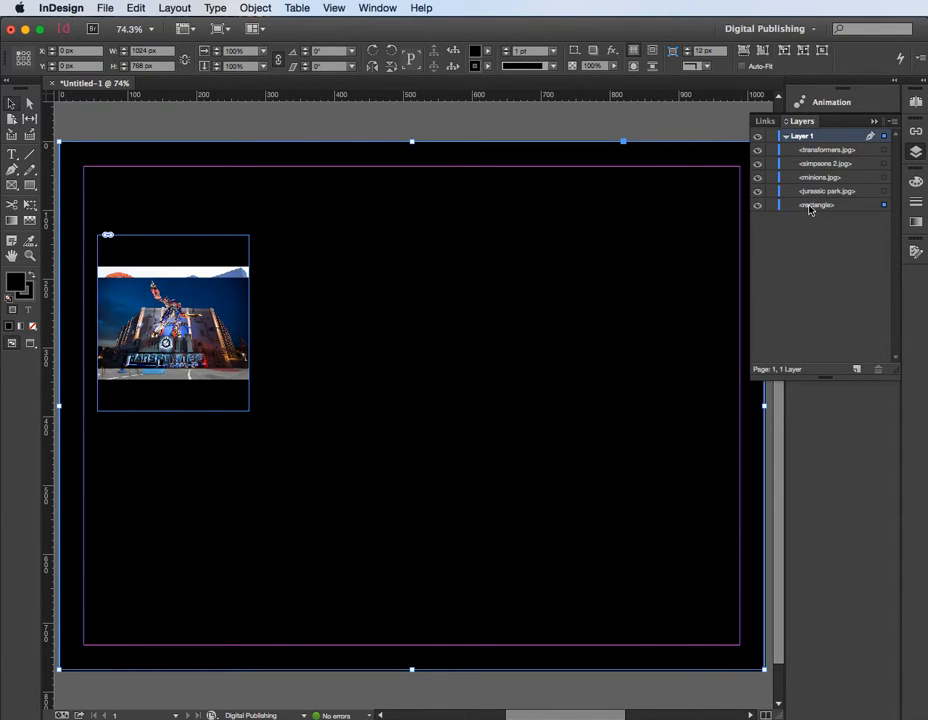
click(771, 205)
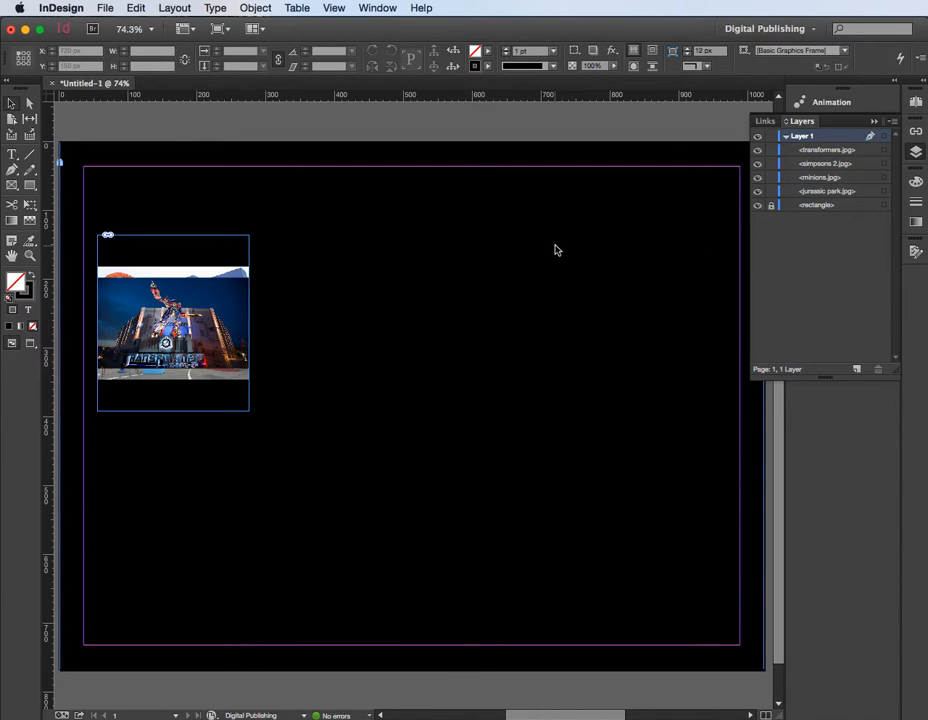
click(873, 121)
Scale all four stacked images with their frames to about 548 × 637 px and move the stack to the middle of the page
drag(320, 440, 190, 362)
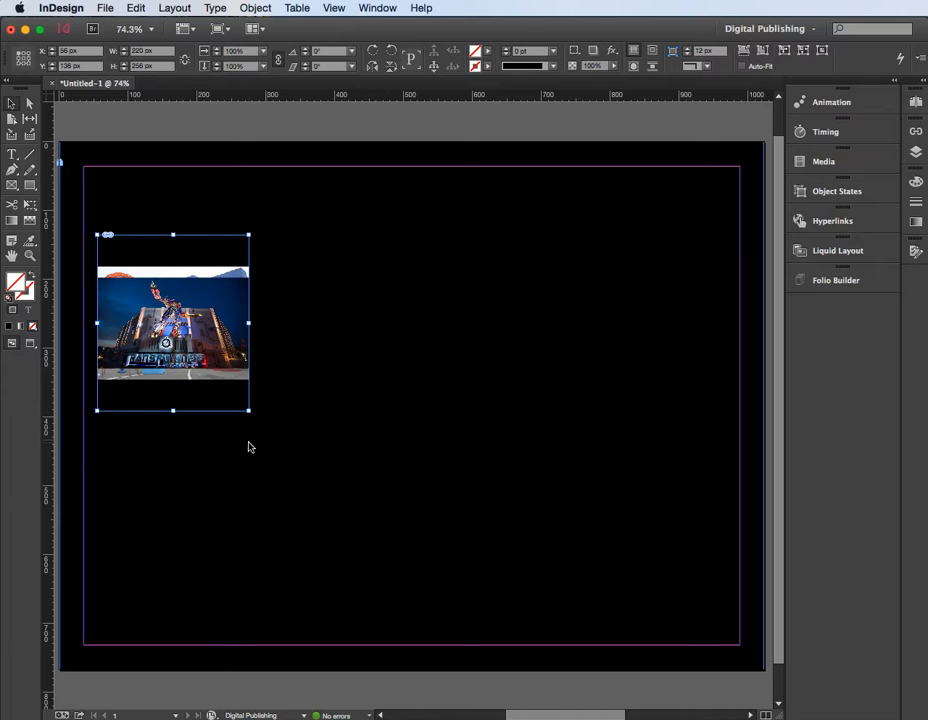
drag(249, 411, 474, 547)
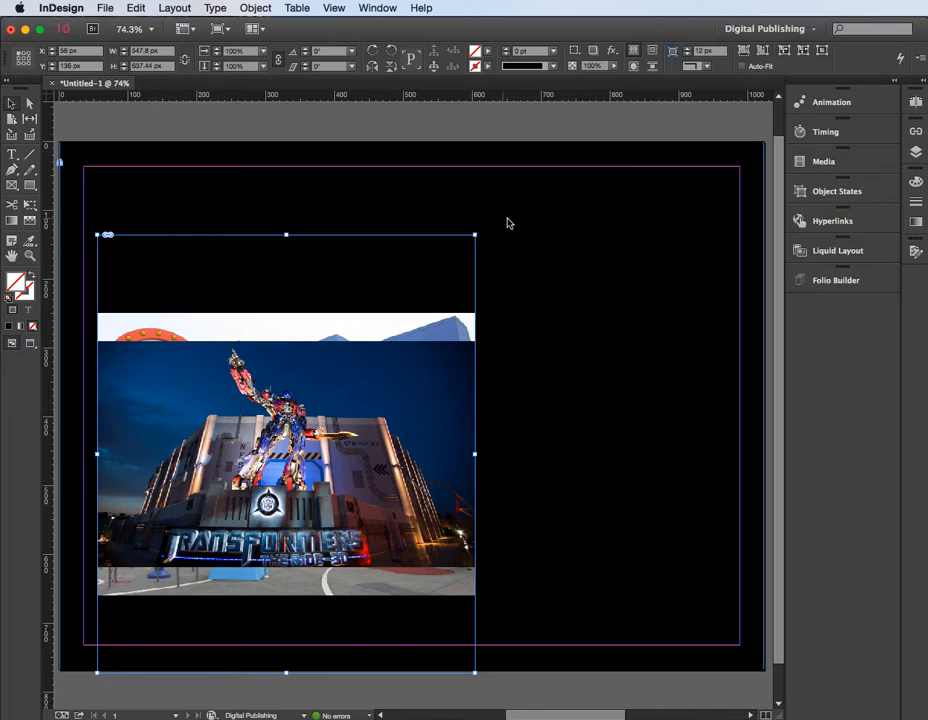
drag(528, 224, 499, 291)
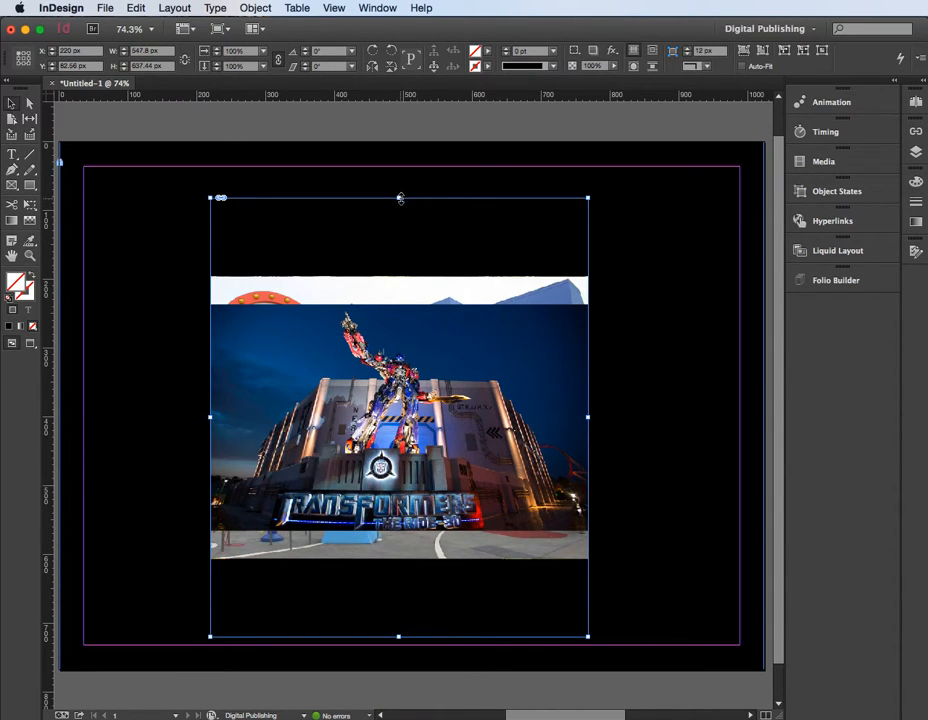
Resize the frames of all four stacked images together to about 586 × 588 px without scaling their contents
drag(564, 188, 625, 245)
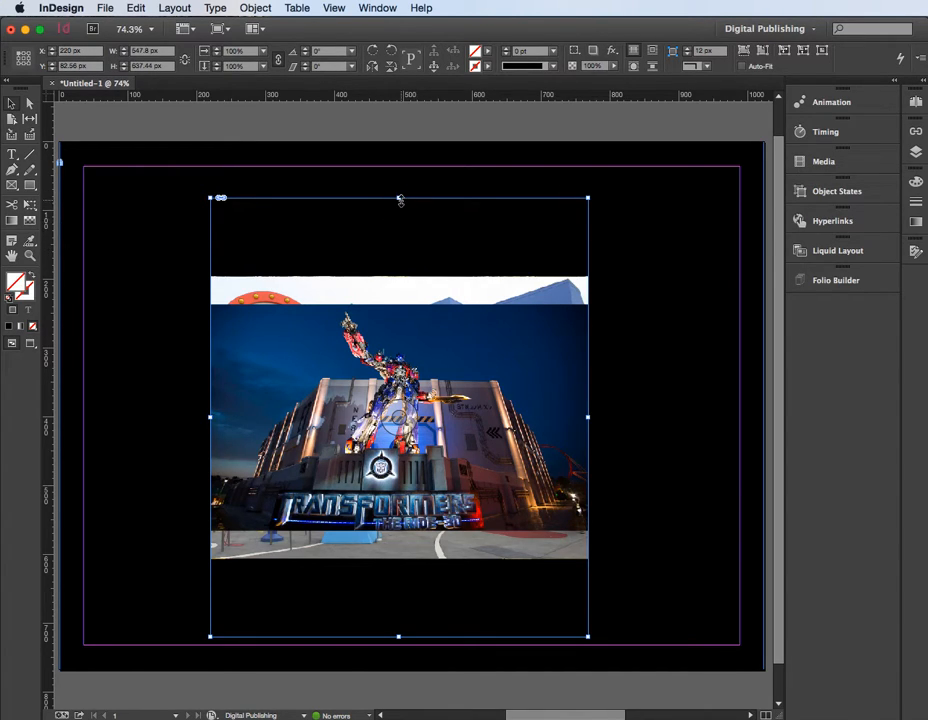
drag(400, 199, 398, 235)
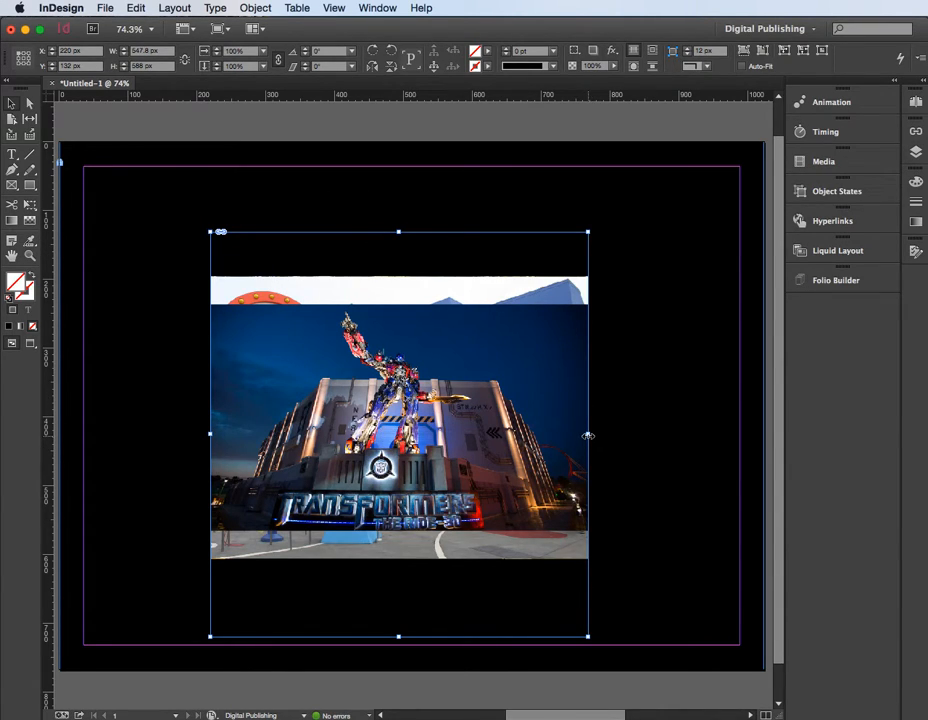
drag(588, 436, 614, 434)
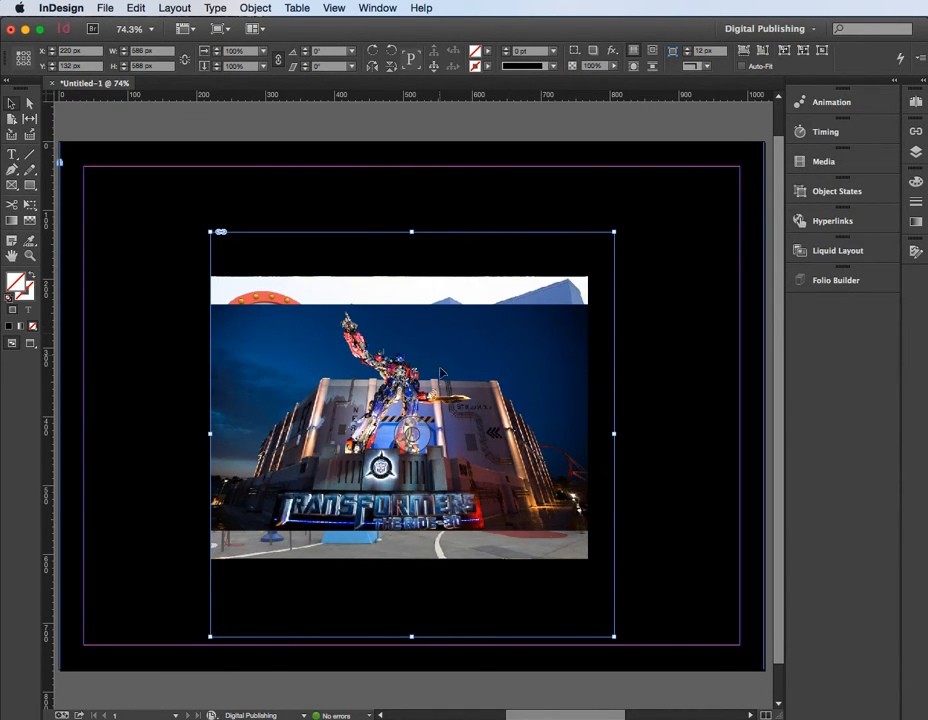
Fill all four frames proportionally with their images and move the stack to about X 200 px, Y 110 px
right_click(485, 428)
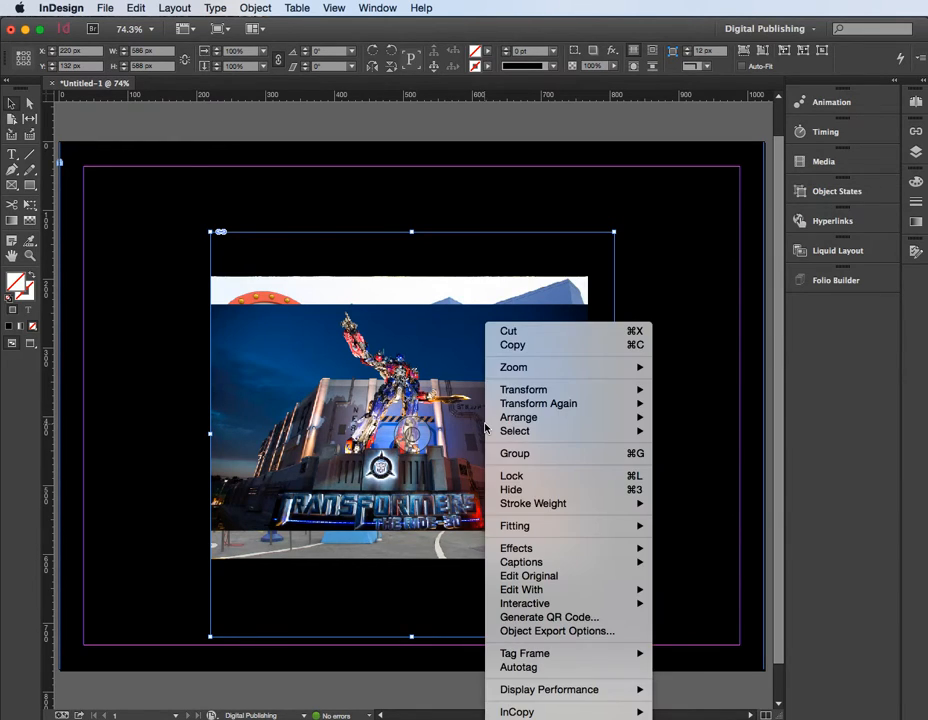
mouse_move(522, 526)
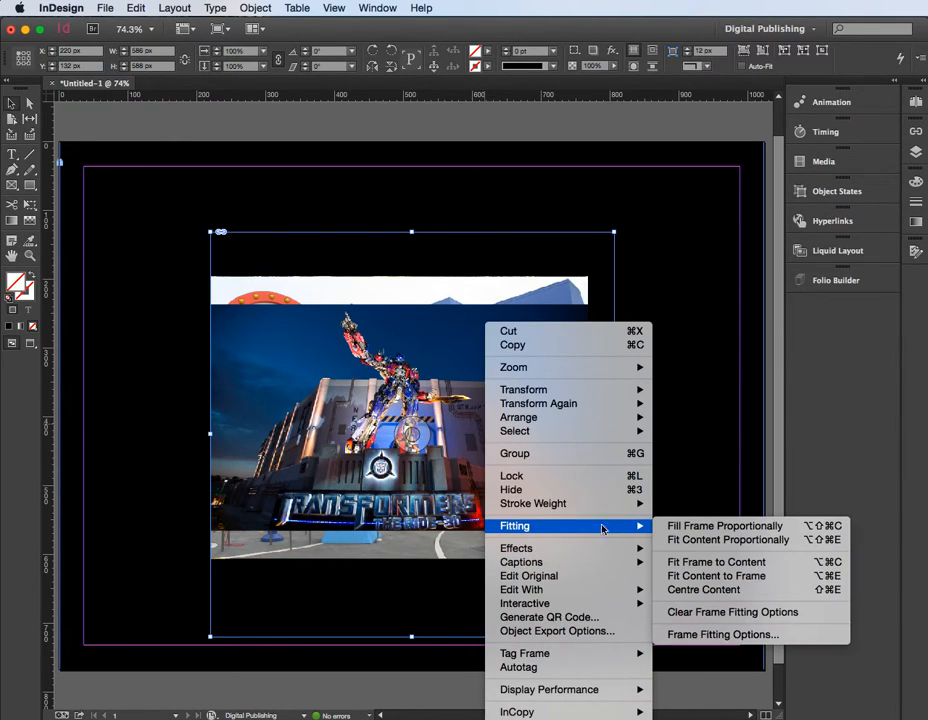
click(688, 526)
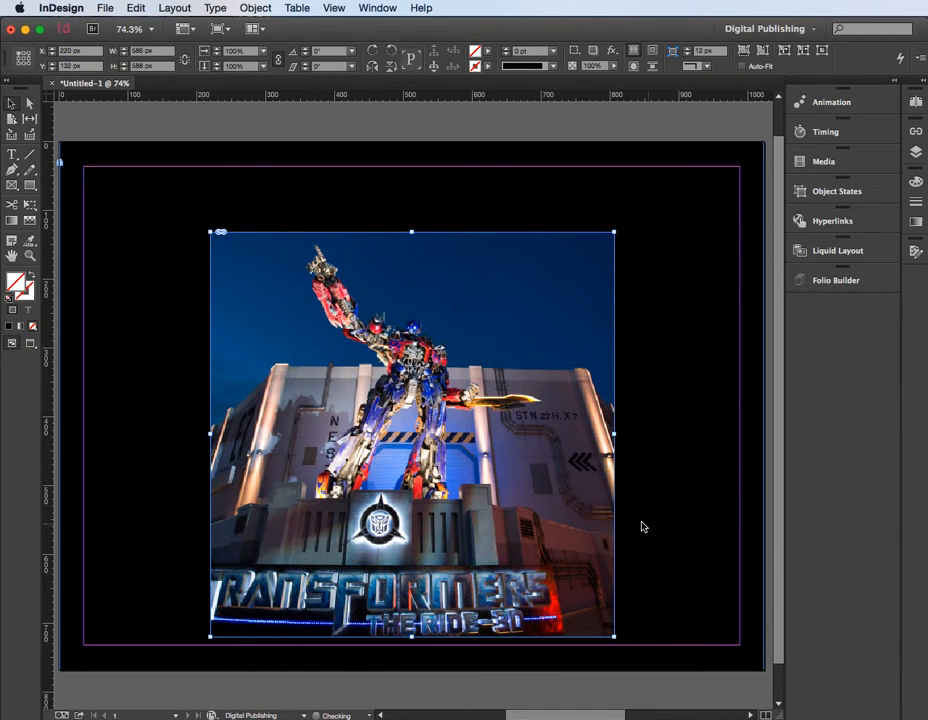
drag(577, 207, 658, 330)
drag(518, 313, 501, 308)
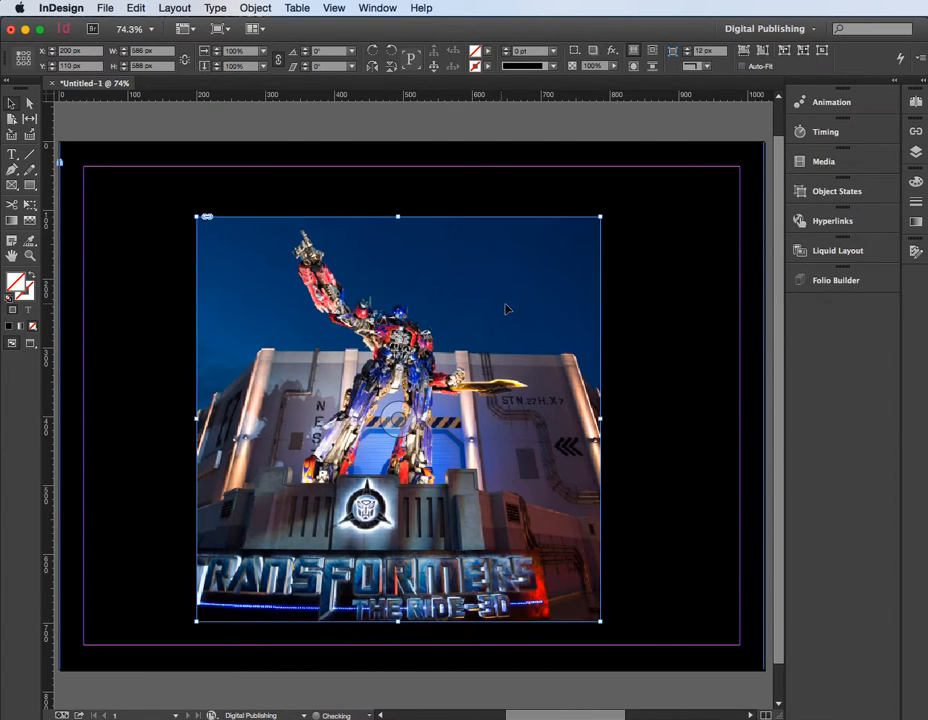
Shift the top transformers image down to check the image beneath and return it to its place on the stack
click(634, 327)
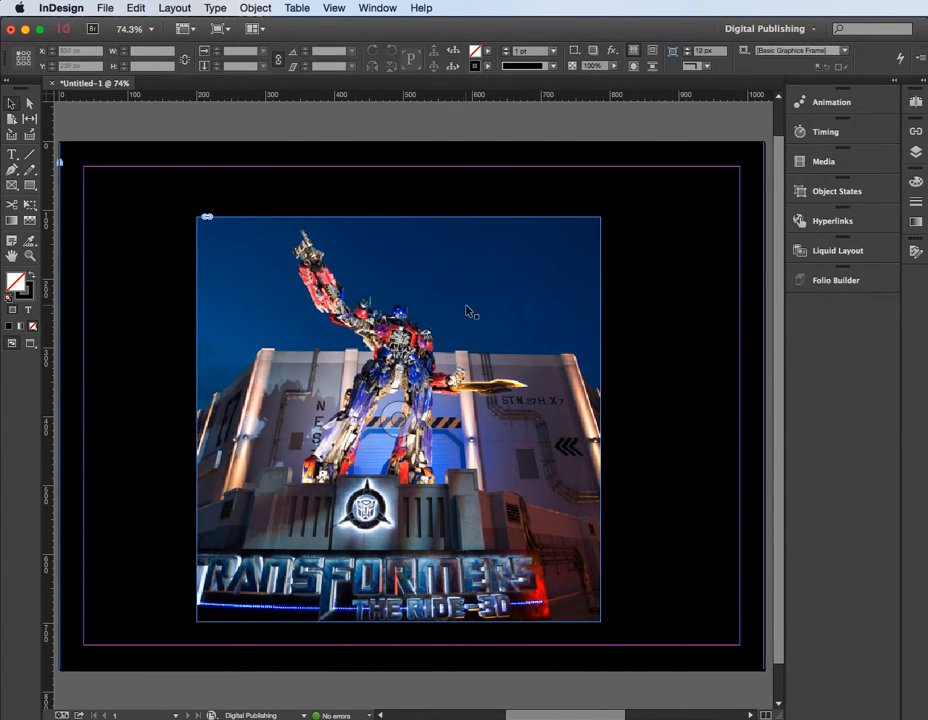
drag(507, 296, 514, 312)
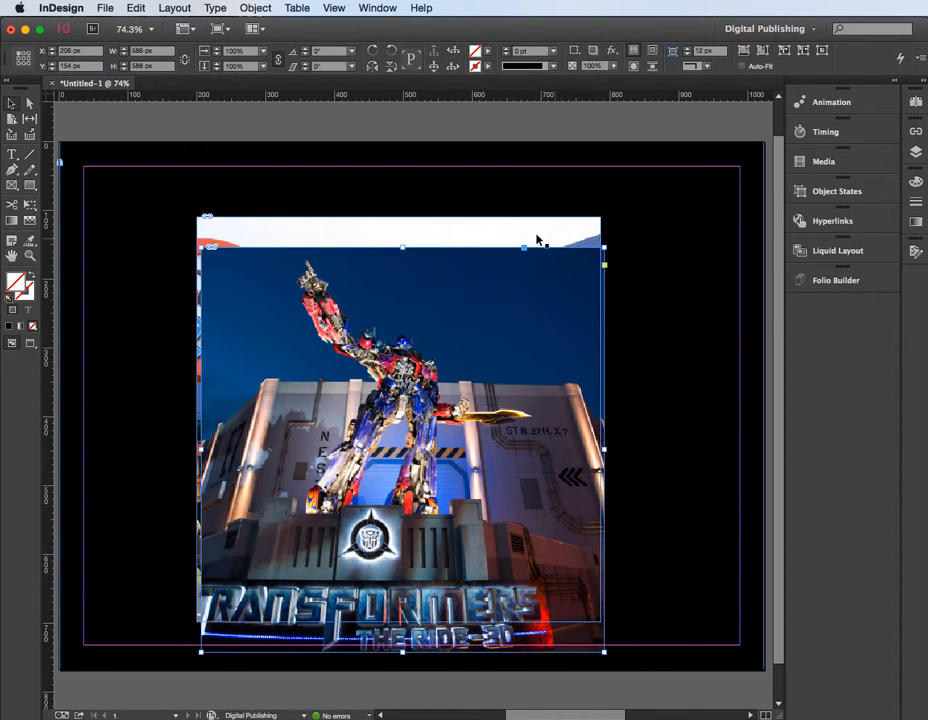
drag(476, 293, 474, 264)
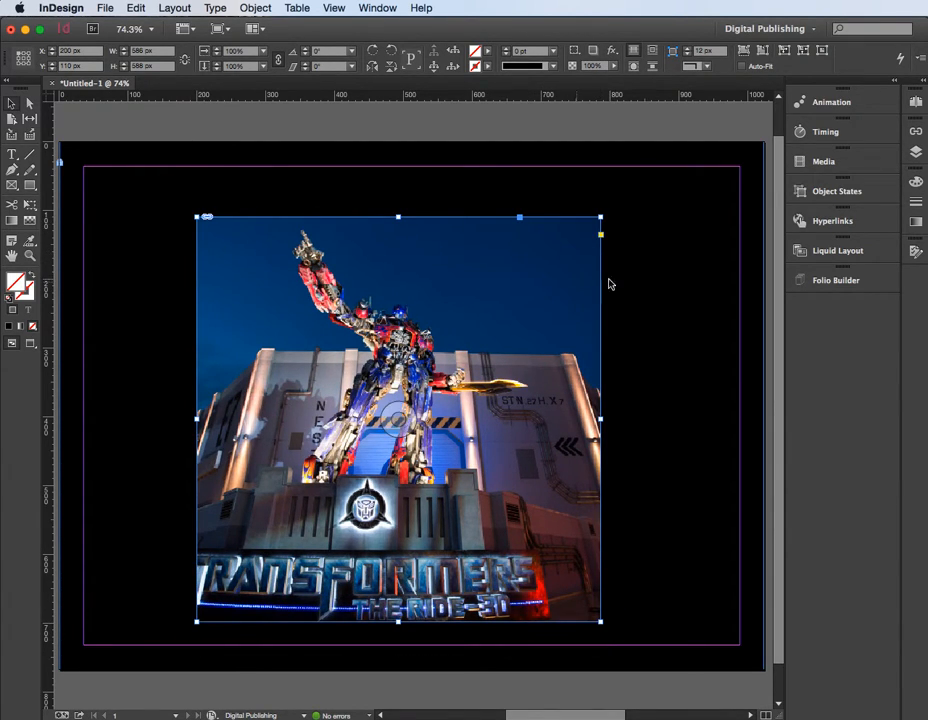
Apply a 5 pt RGB Magenta stroke to all four stacked image frames
click(646, 278)
drag(565, 197, 638, 276)
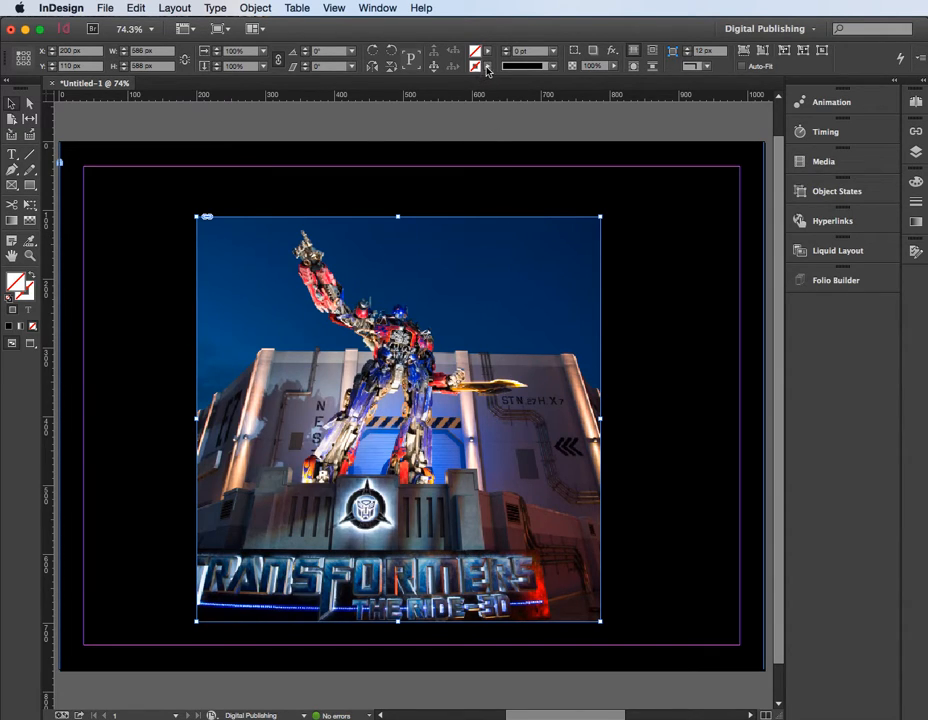
click(488, 68)
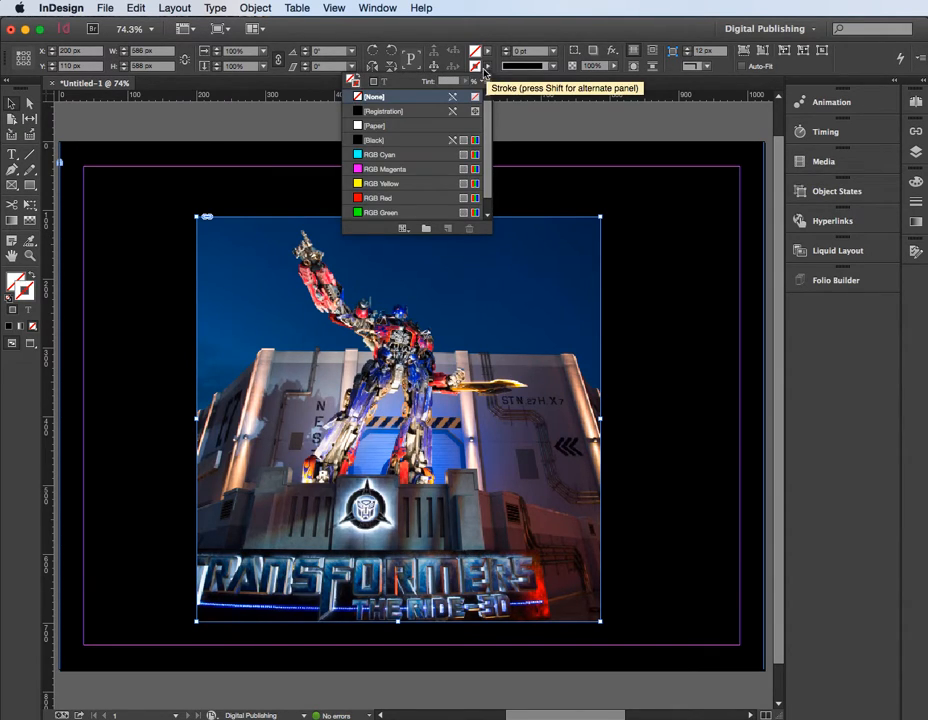
click(384, 169)
click(507, 50)
click(507, 50)
click(507, 50)
click(507, 50)
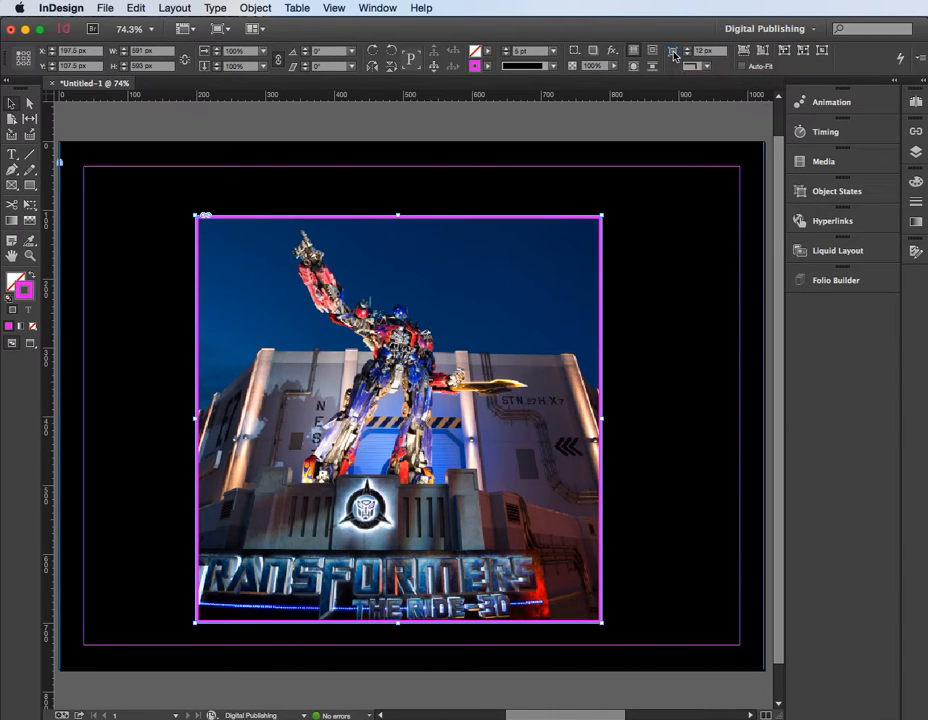
Unlink the corner settings of the four stacked frames and give only their lower-left and upper-right corners a Rounded shape
alt+click(673, 57)
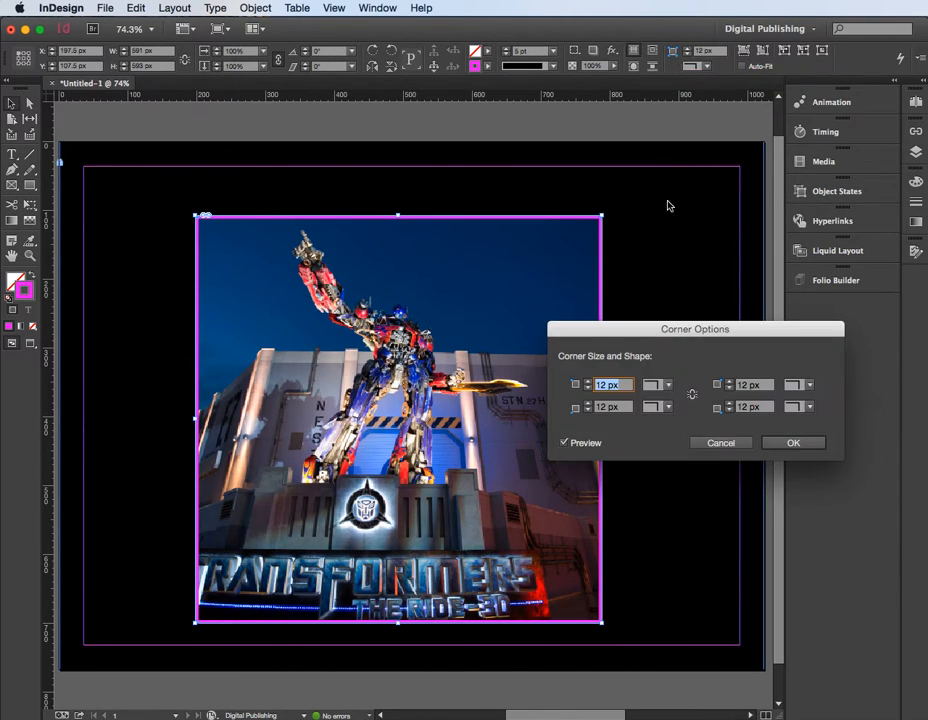
drag(703, 338, 678, 220)
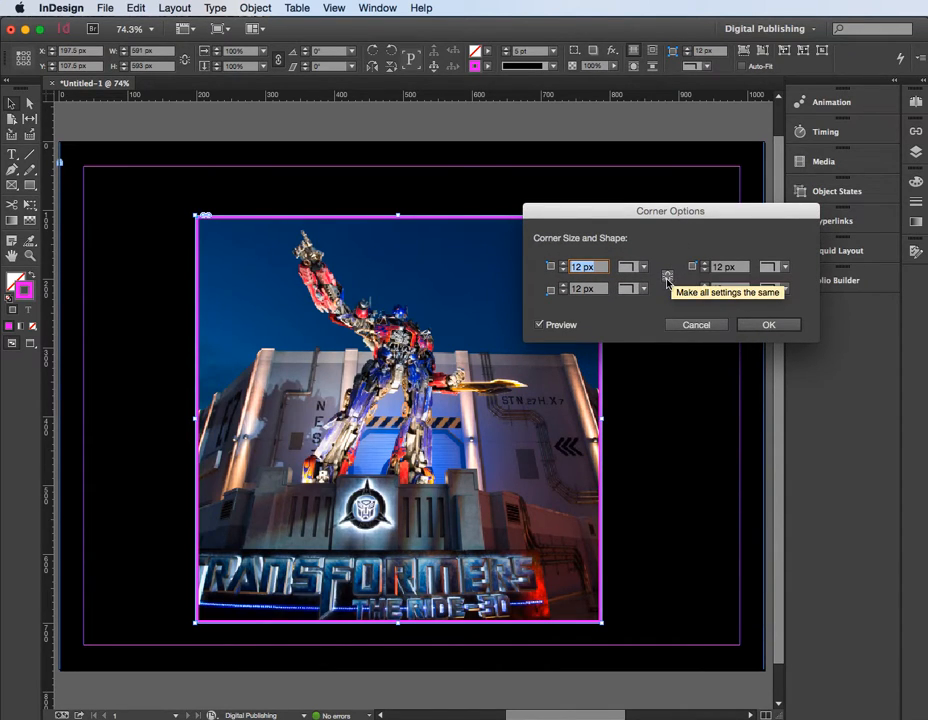
click(667, 279)
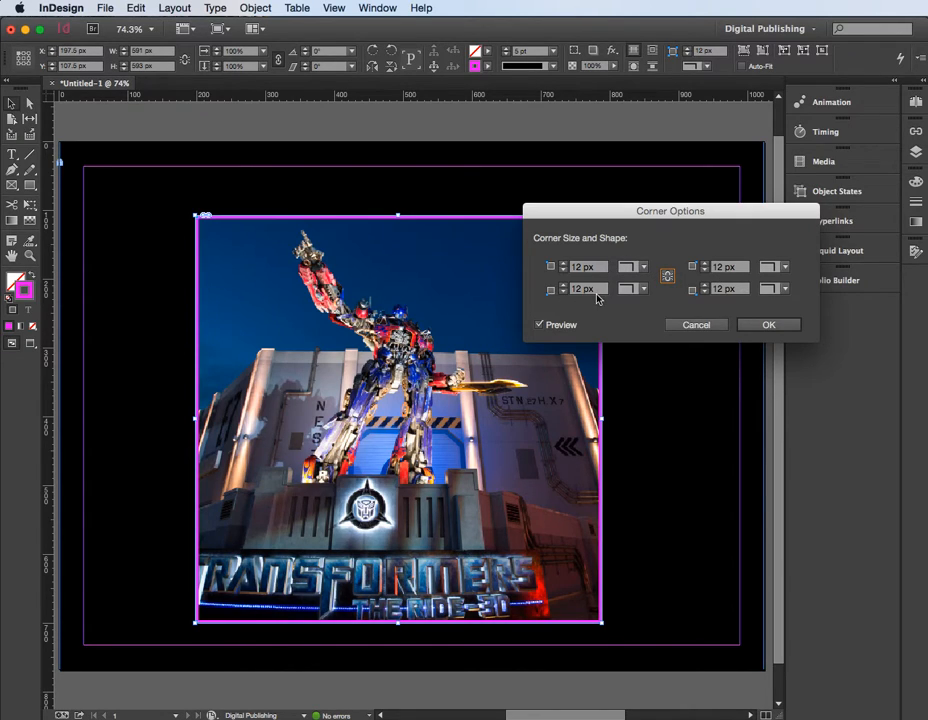
click(645, 290)
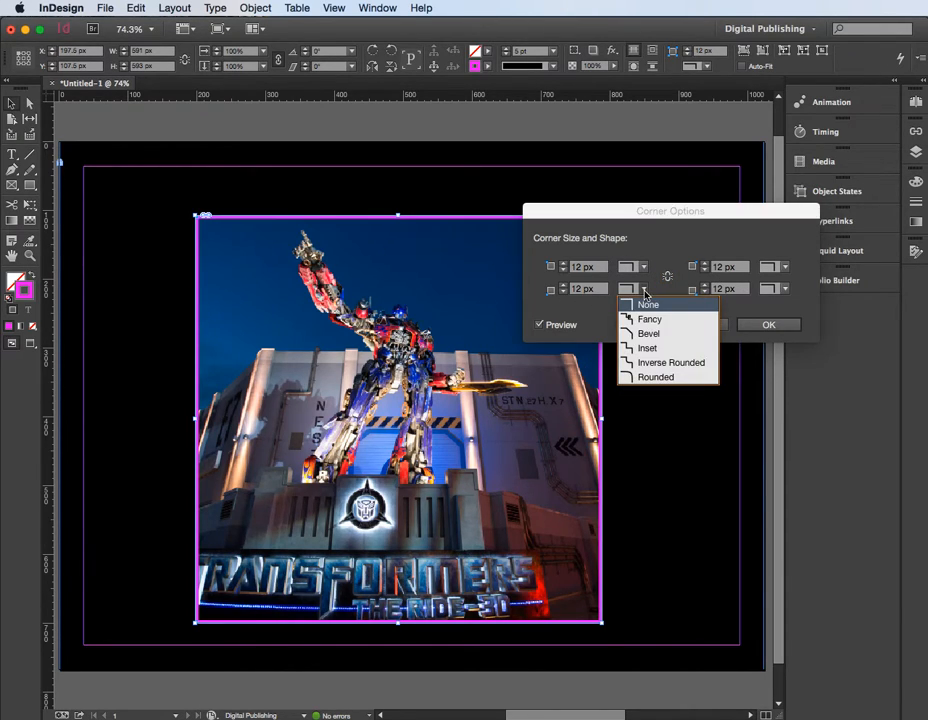
click(650, 377)
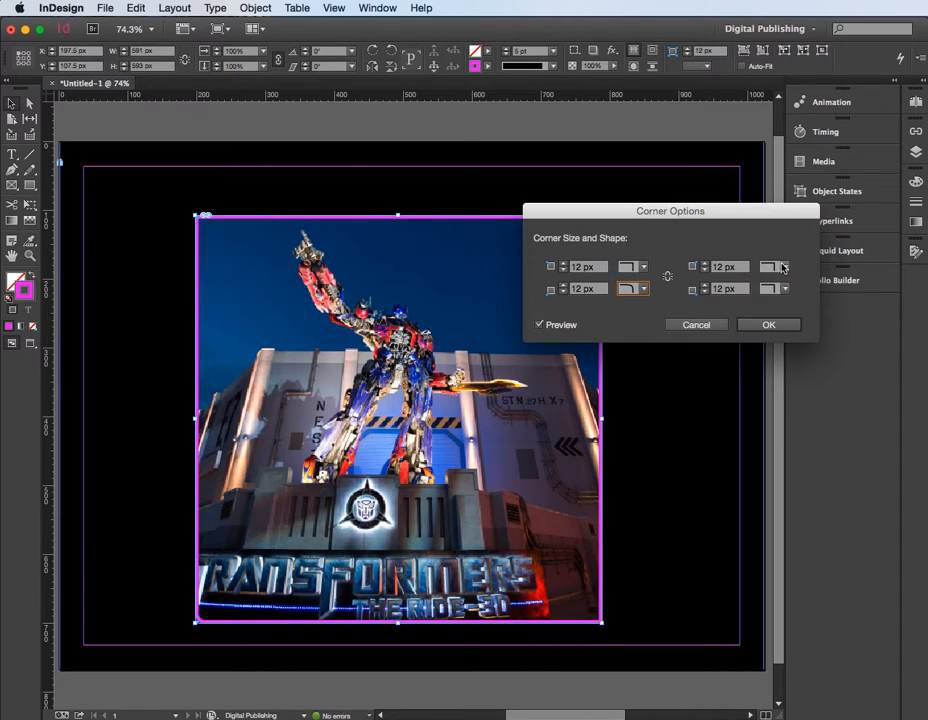
click(786, 267)
click(795, 355)
Set the size of the rounded lower-left and upper-right frame corners to 40 px and apply the corner options
click(565, 287)
click(565, 287)
double_click(582, 290)
text(40)
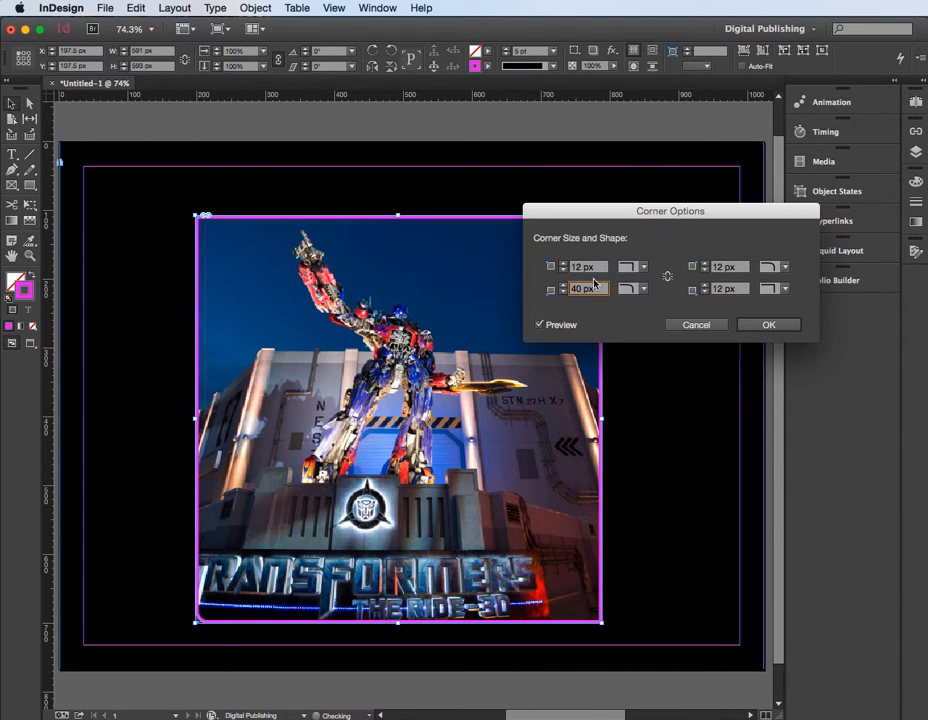
double_click(708, 270)
text(40)
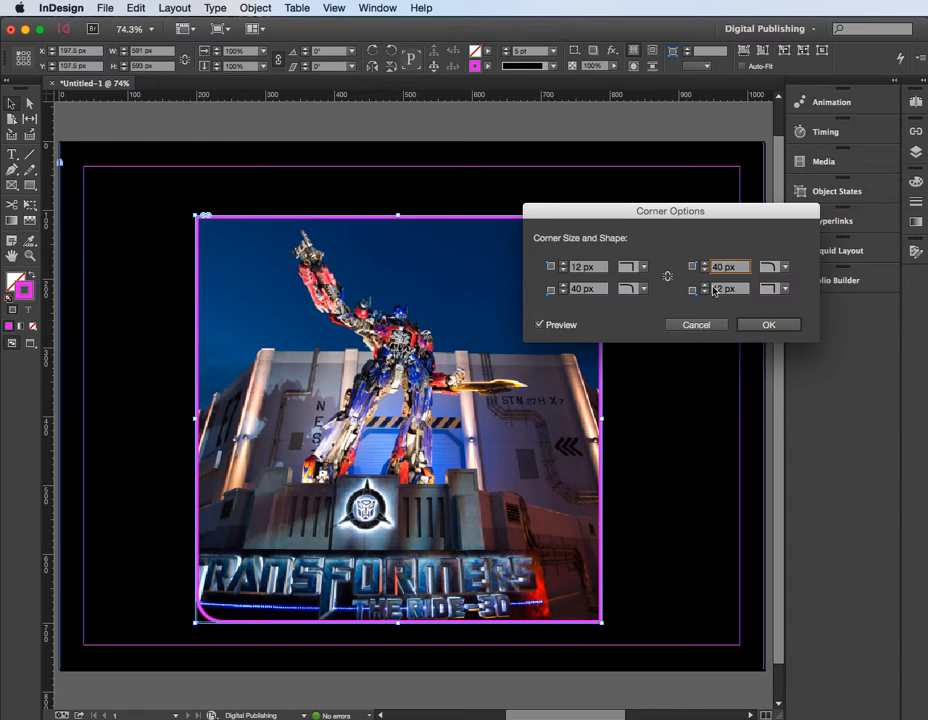
click(767, 326)
click(675, 327)
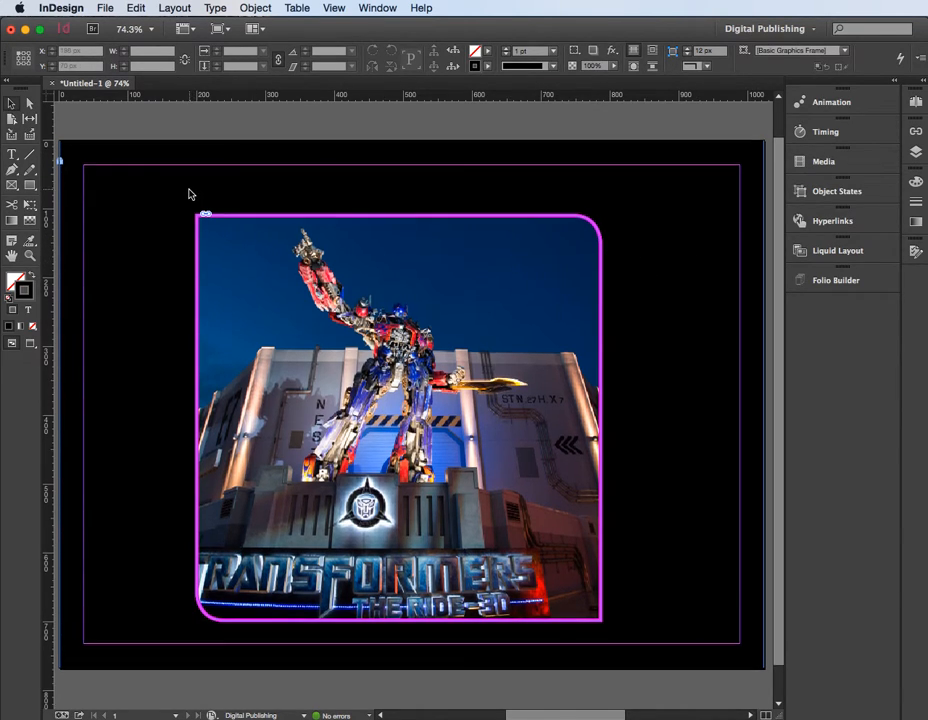
Create a text frame about 160 × 30 px above the photo's upper-left corner and enter "Transformers" in [Paper] colour
click(13, 155)
drag(195, 181, 305, 199)
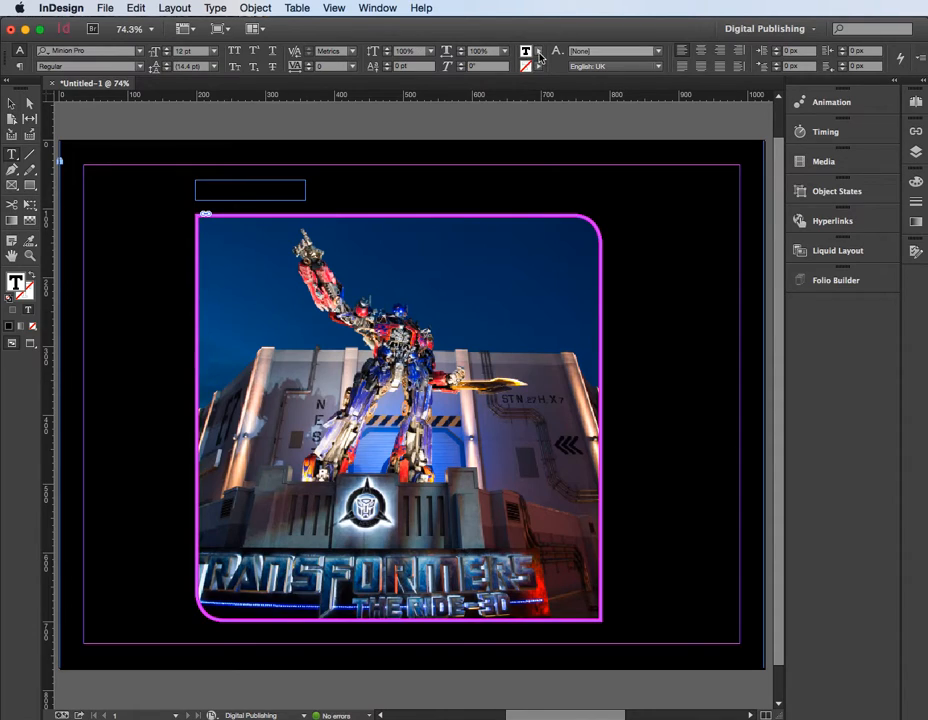
click(538, 50)
click(426, 110)
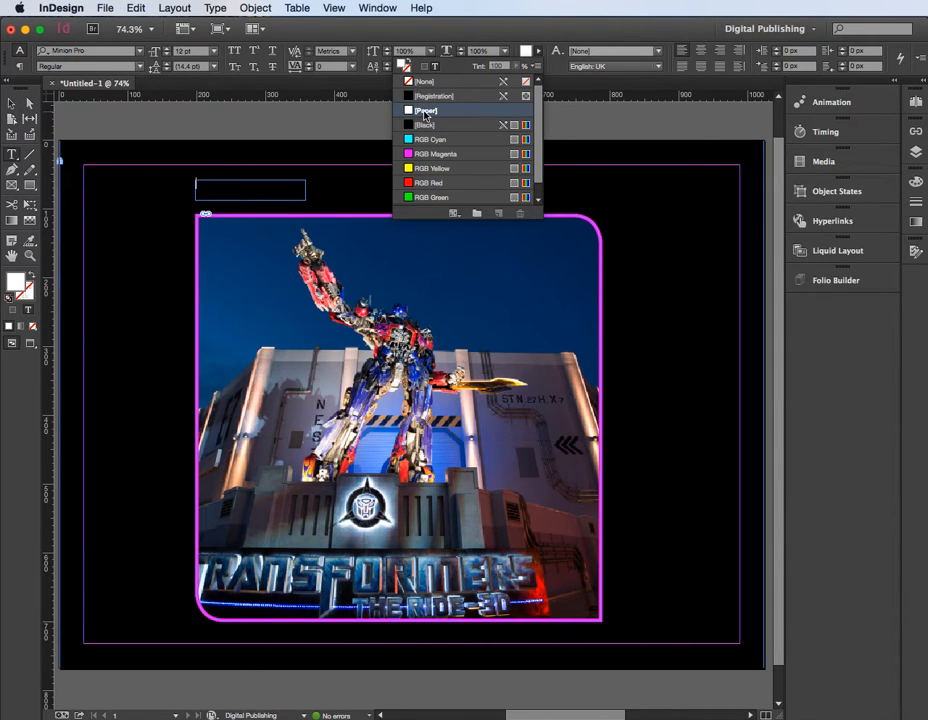
click(207, 185)
text(TR)
text(ransformers)
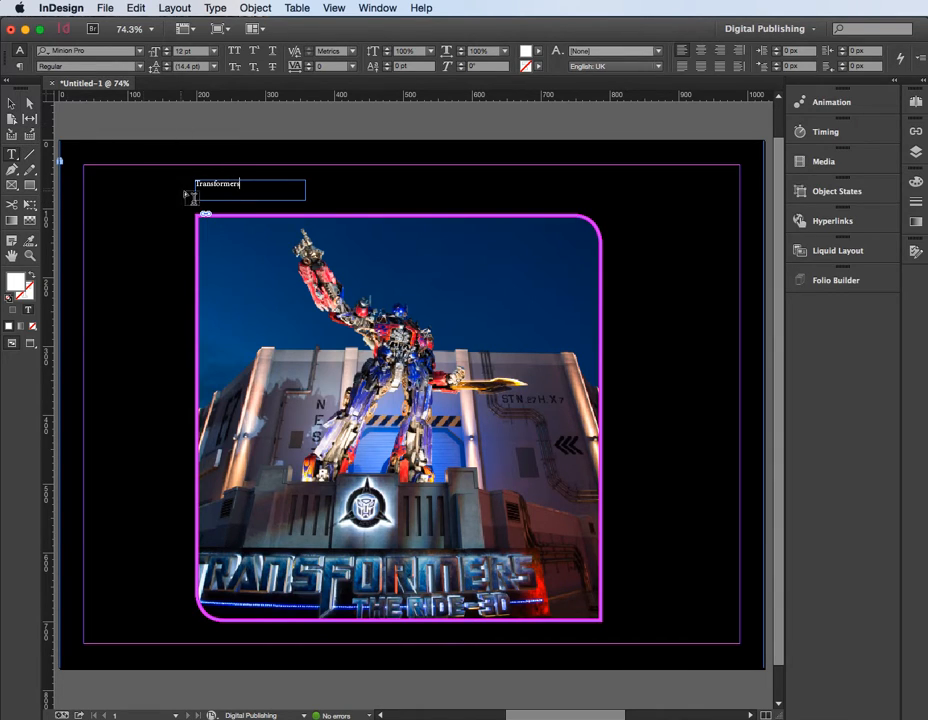
Enlarge the "Transformers" label text to 21 pt
drag(244, 186, 197, 184)
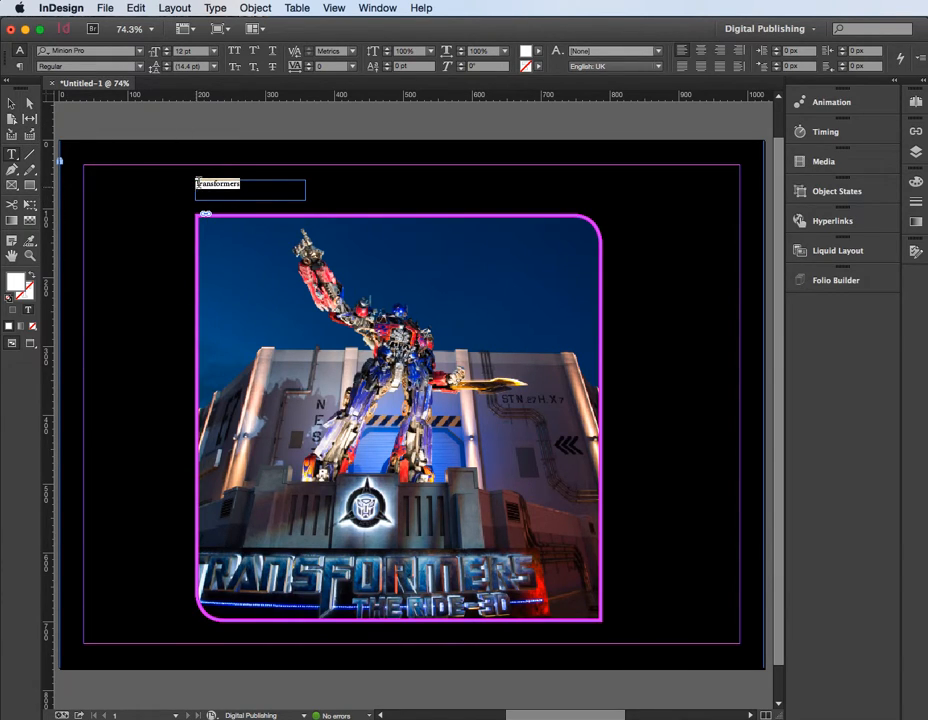
click(167, 48)
click(167, 48)
click(167, 48)
click(167, 48)
click(167, 48)
click(167, 48)
click(167, 48)
click(167, 48)
click(167, 48)
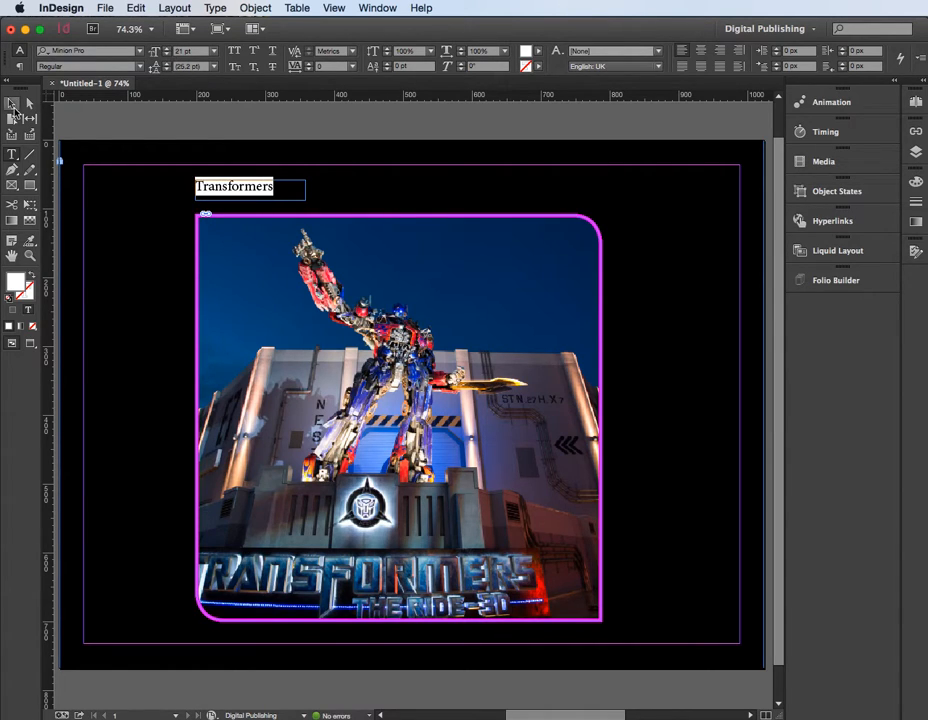
Duplicate the "Transformers" label beside the original at about X 372 px and change the copy's text to "Minions"
click(11, 103)
drag(290, 202, 370, 220)
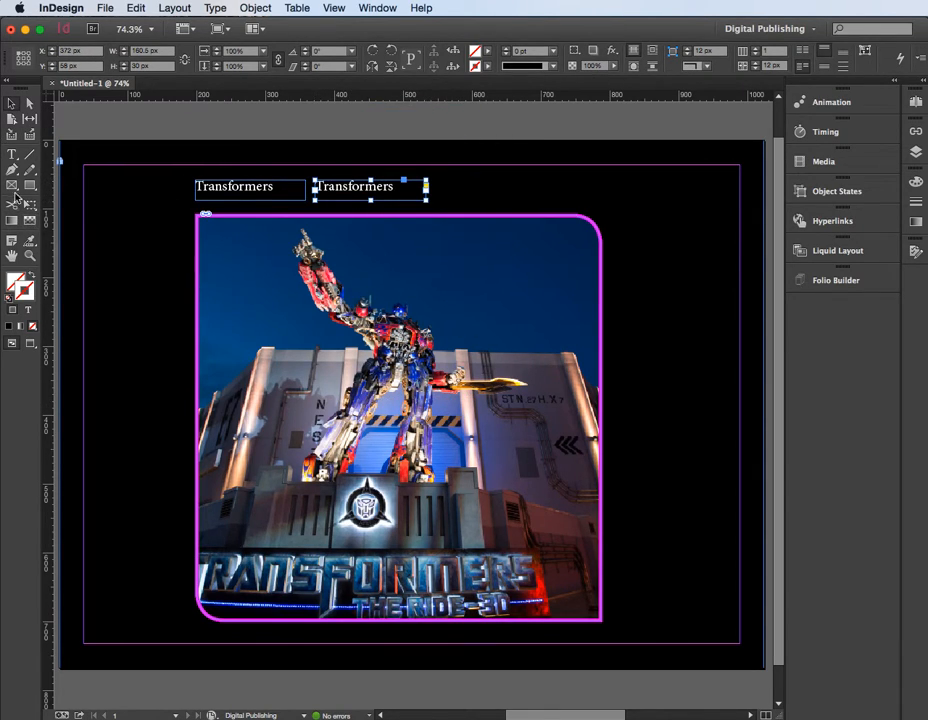
click(11, 153)
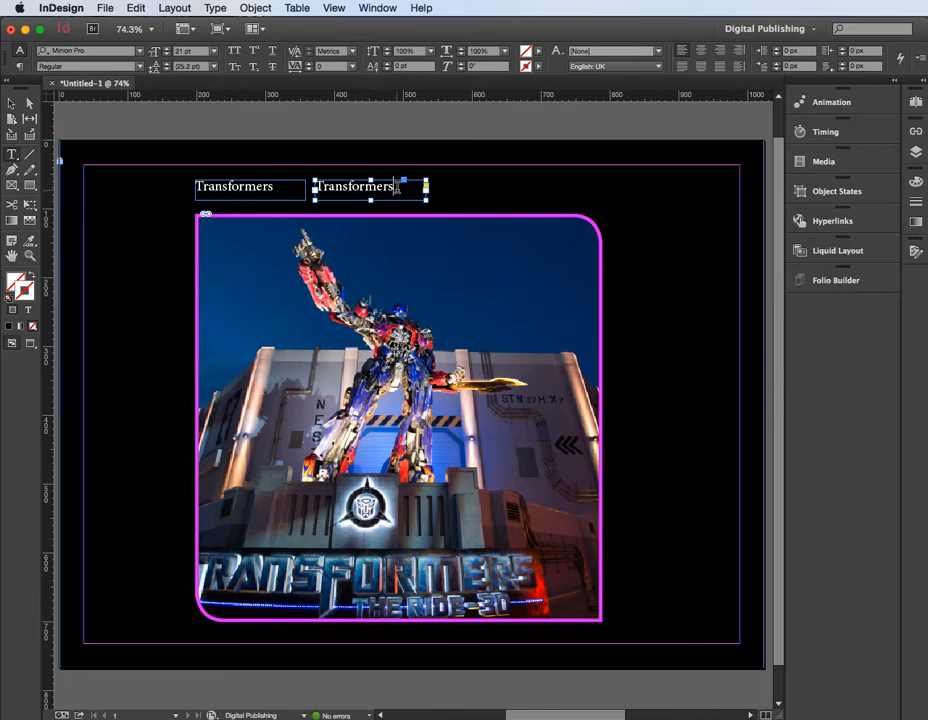
drag(398, 186, 317, 187)
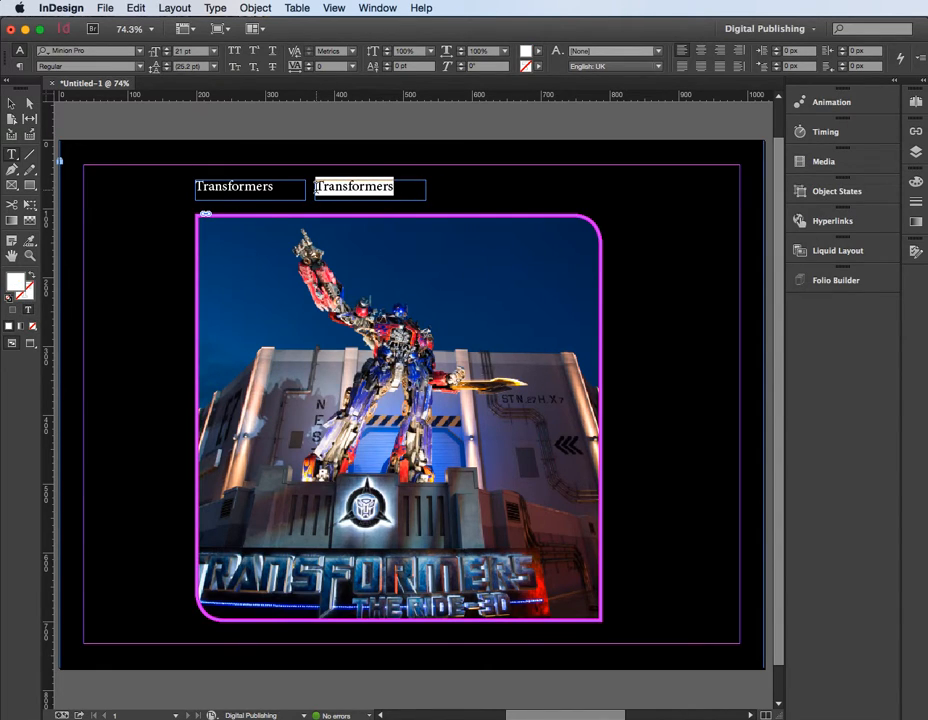
text(Minions)
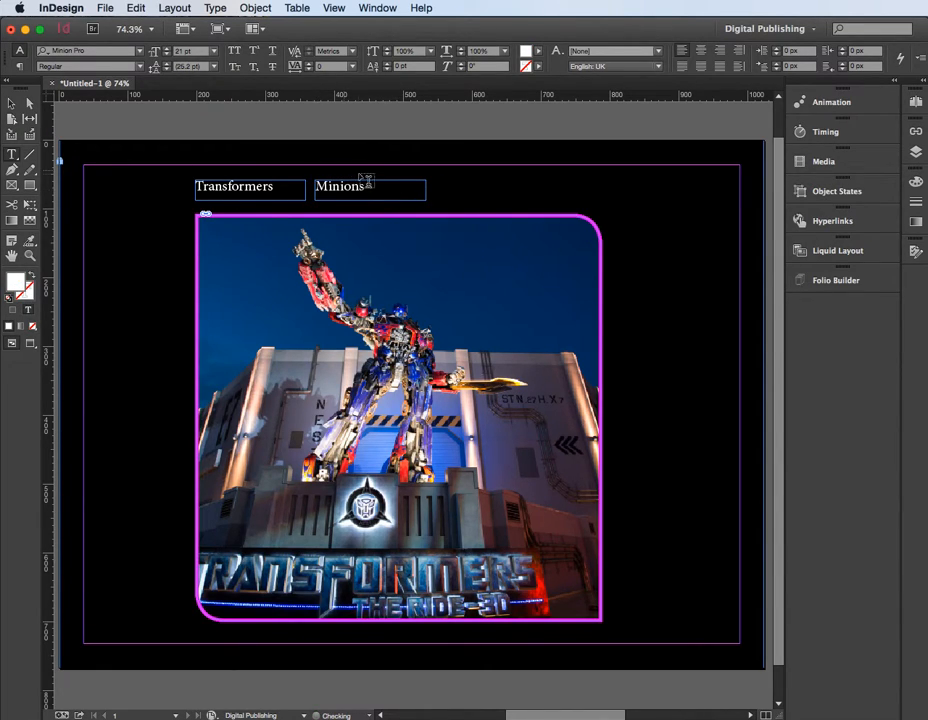
Place another copy of the "Transformers" label at about X 546 px, beside "Minions", and change its text to "Simpsons"
click(11, 105)
drag(249, 192, 499, 216)
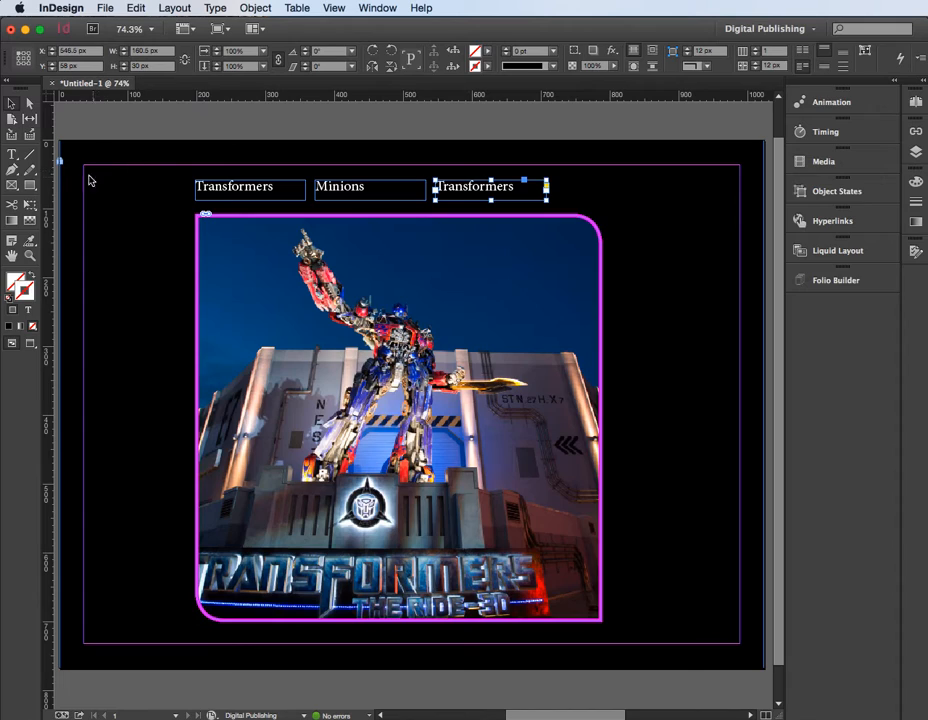
key(t)
drag(514, 186, 436, 186)
text(Si)
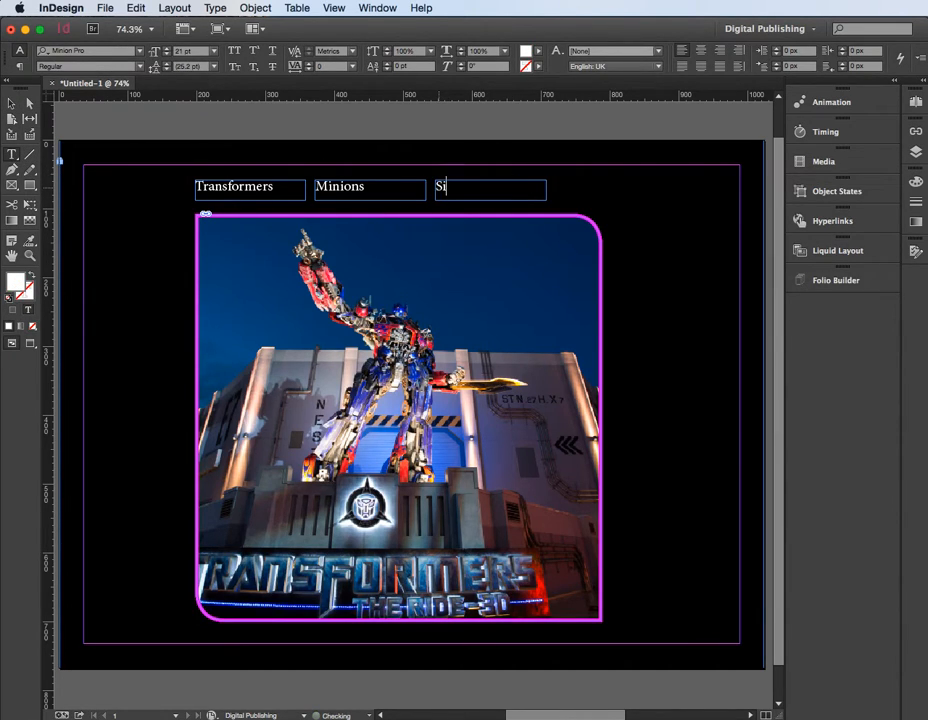
text(mpsons)
Paste a fourth label, place it beside "Simpsons" at about X 721 px and change its text to "Jurassic Park"
click(11, 103)
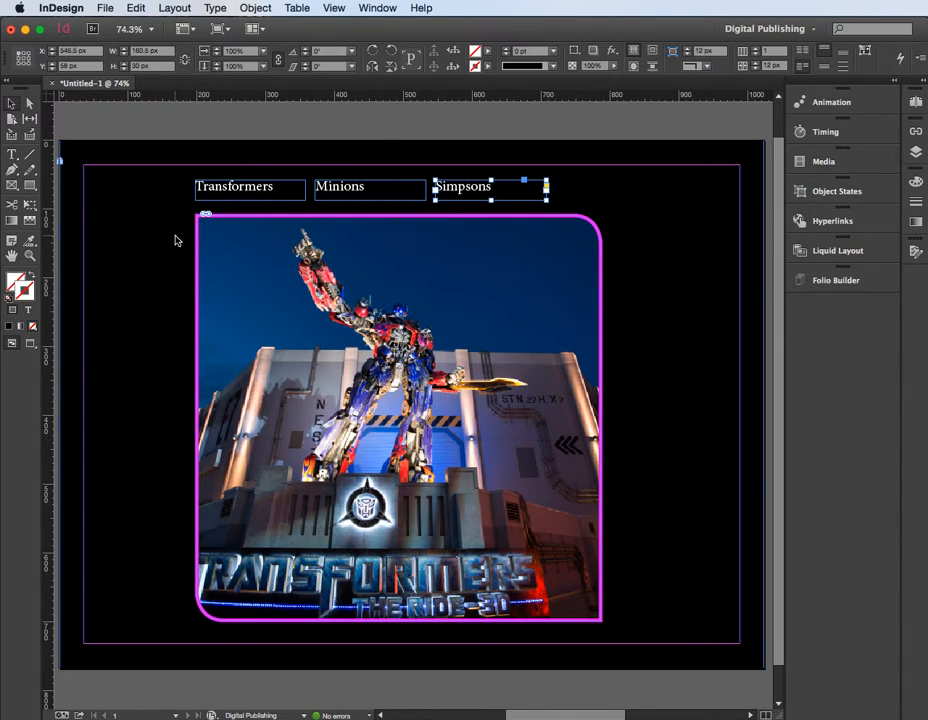
key(super+v)
drag(363, 410, 560, 193)
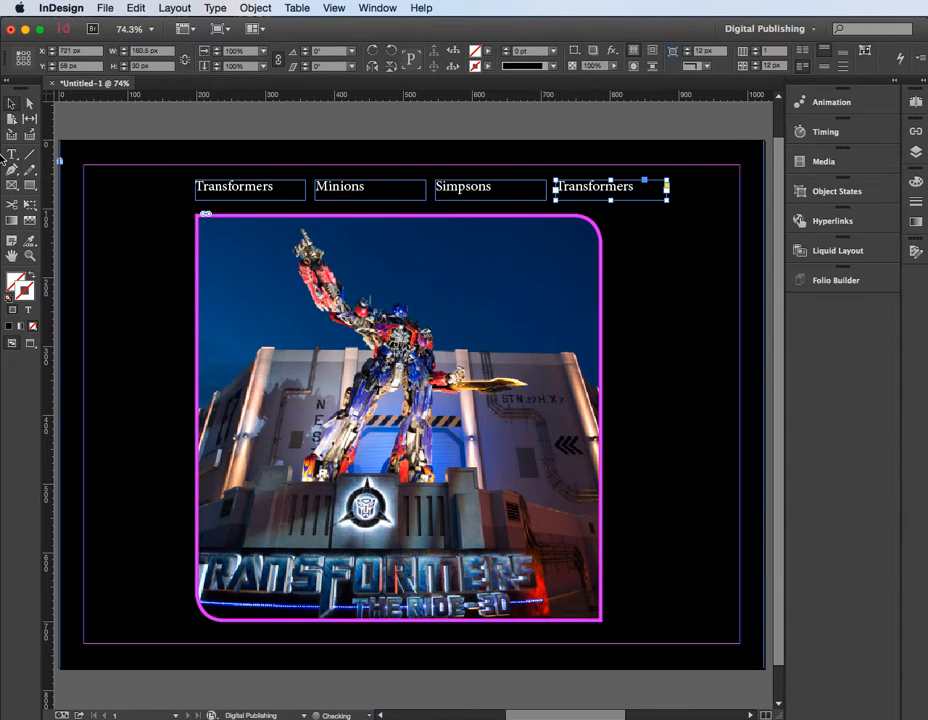
click(14, 154)
drag(634, 187, 553, 187)
text(Ju)
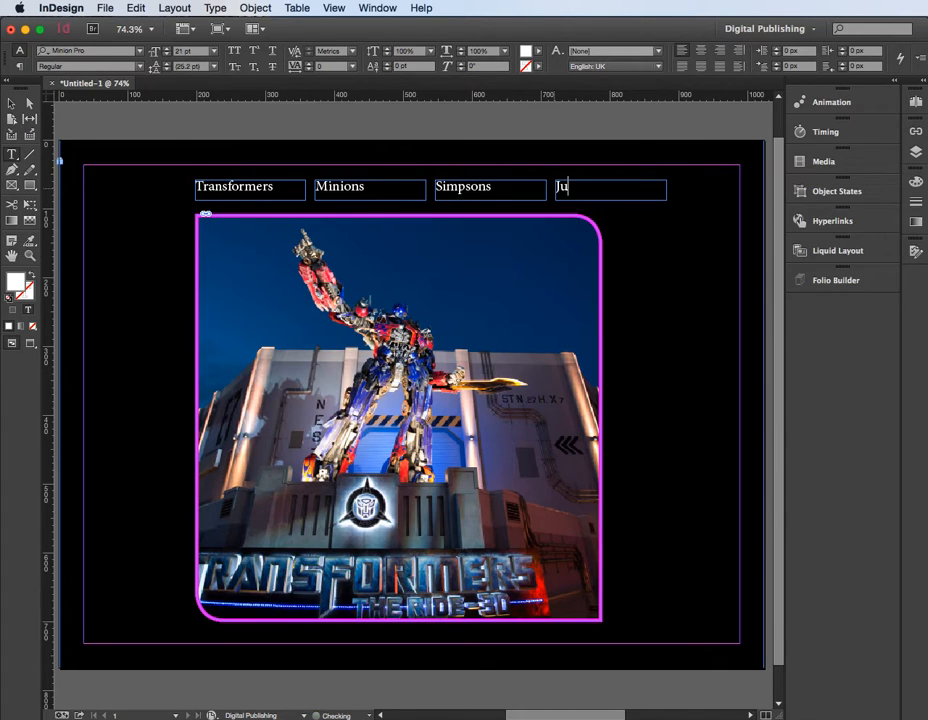
text(rassic Park)
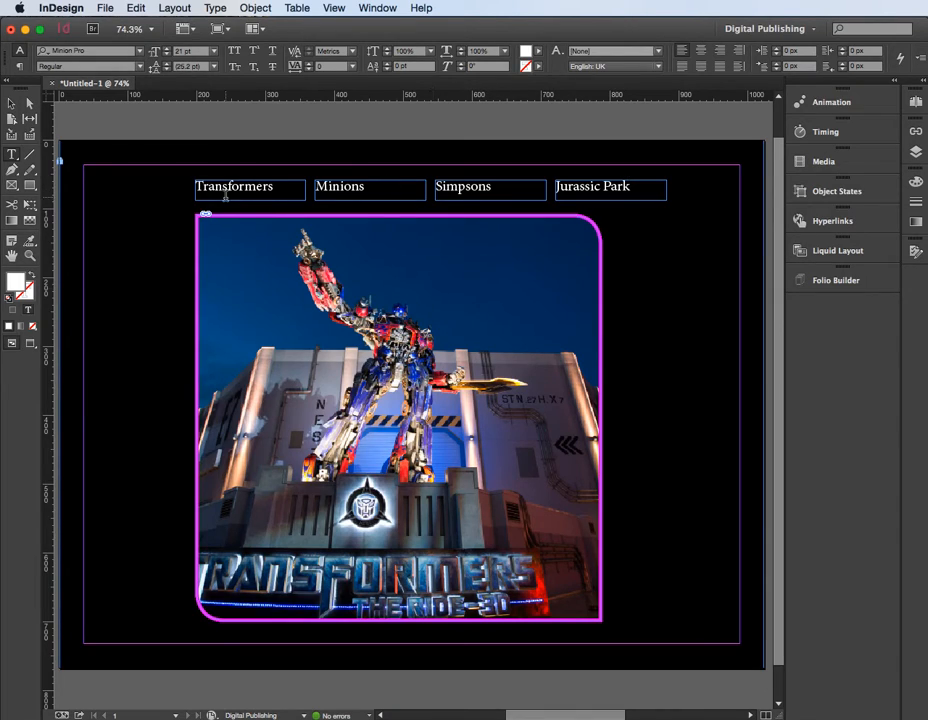
Shrink each of the four label frames to fit its text
click(11, 103)
click(300, 193)
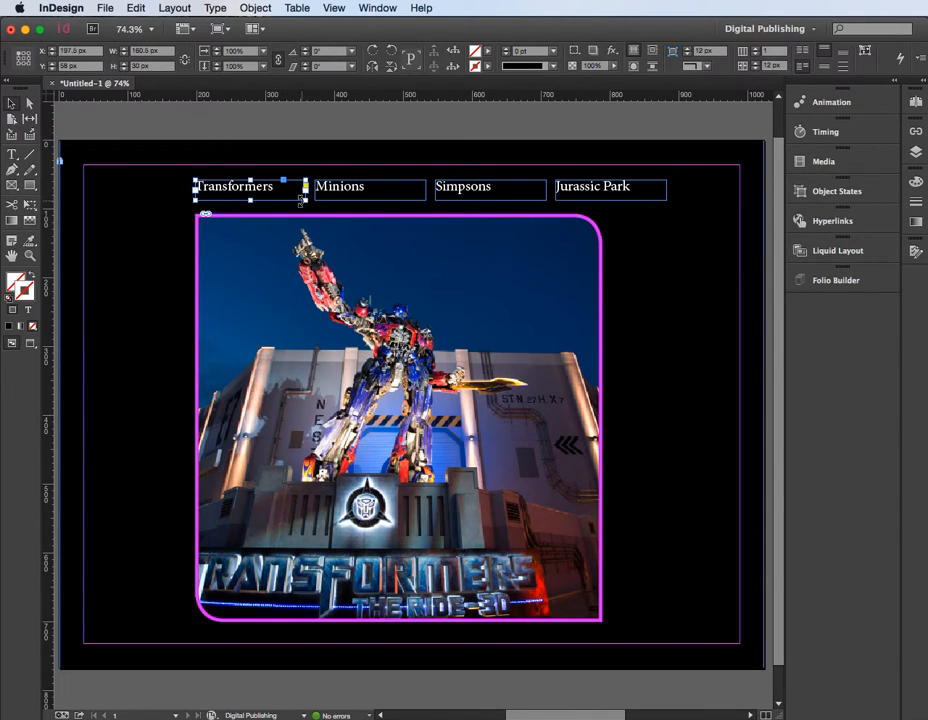
double_click(306, 200)
click(426, 200)
double_click(426, 200)
click(545, 200)
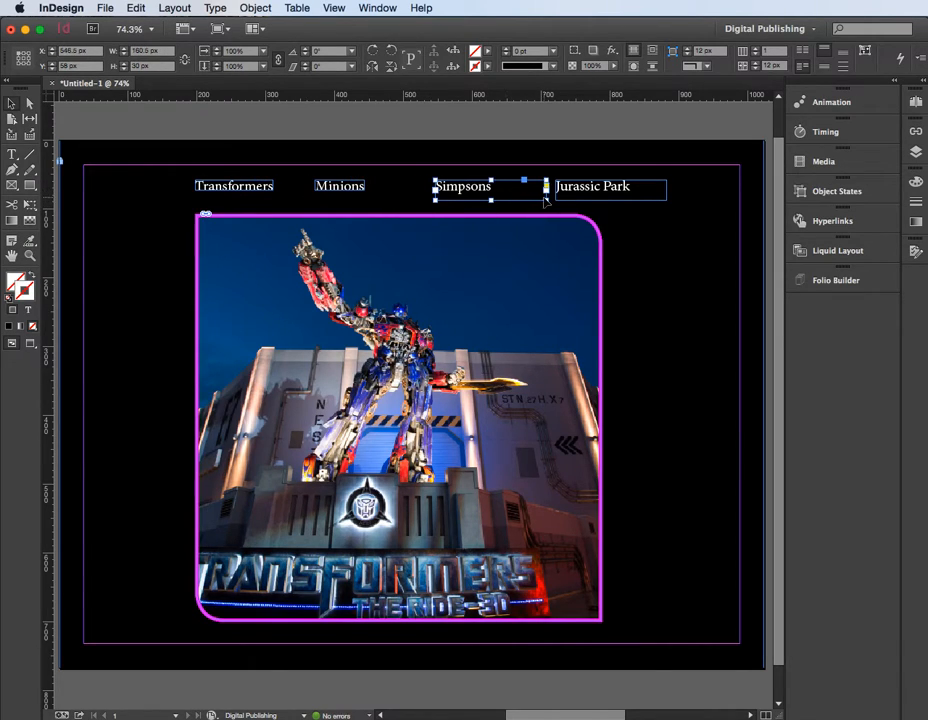
double_click(545, 200)
click(665, 199)
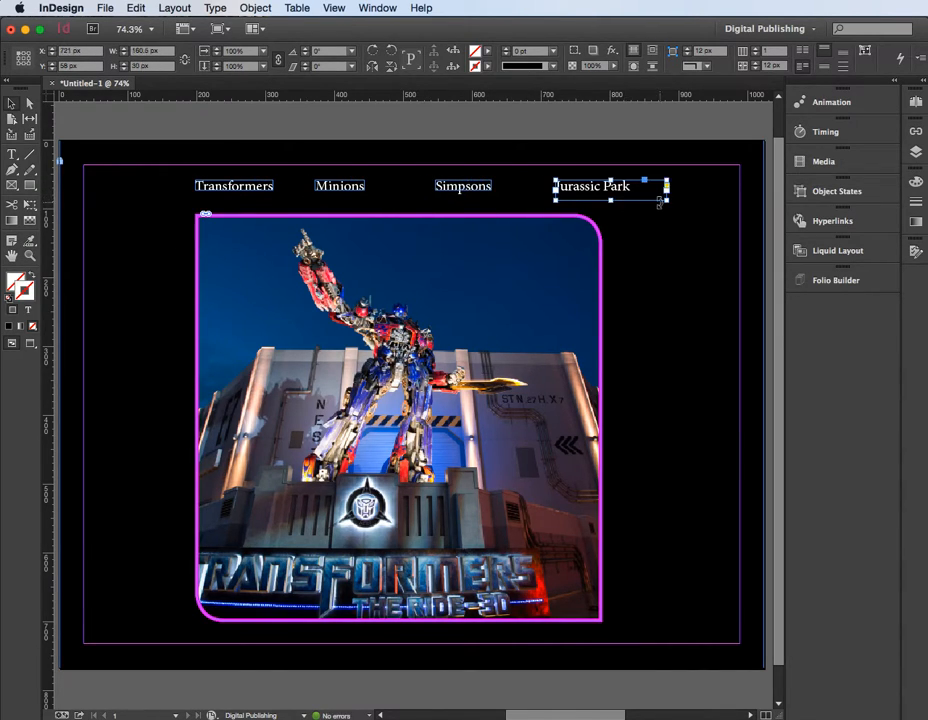
double_click(666, 200)
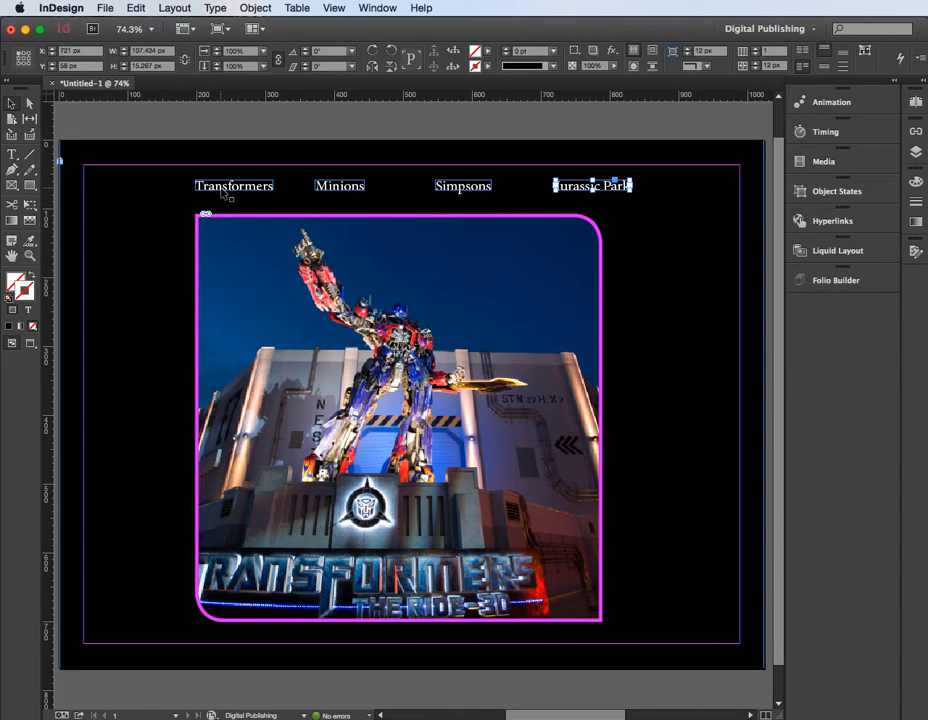
Move "Transformers" to about X 207 px, Y 66 px and "Jurassic Park" level with it near the photo's right edge
drag(226, 193, 233, 197)
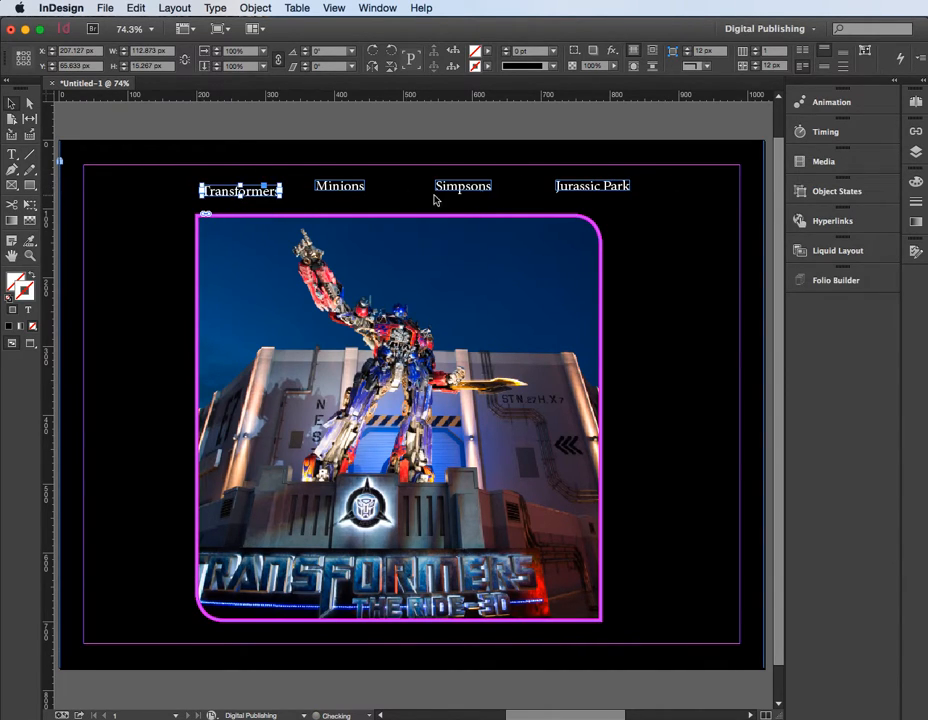
drag(584, 192, 550, 175)
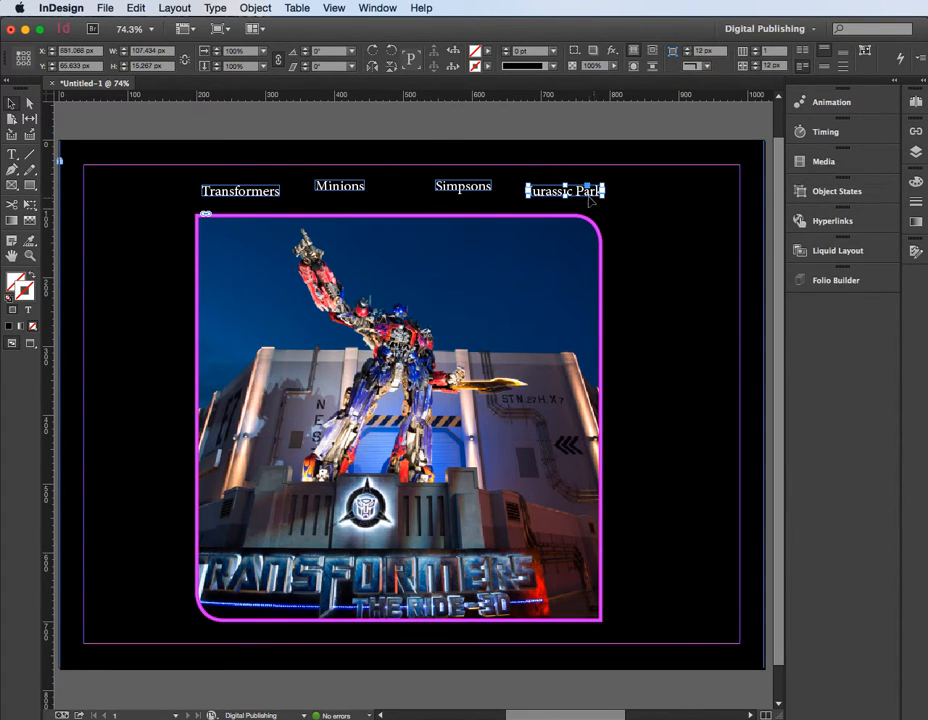
drag(576, 196, 578, 197)
click(619, 207)
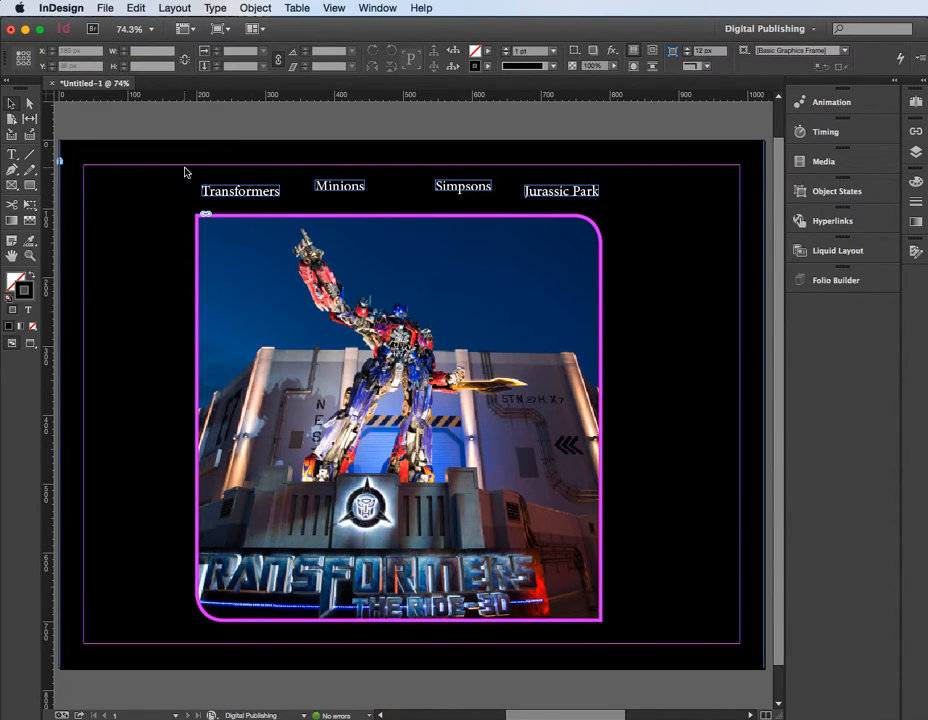
Align the top edges of all four labels and distribute them evenly by their horizontal centres
drag(186, 173, 613, 209)
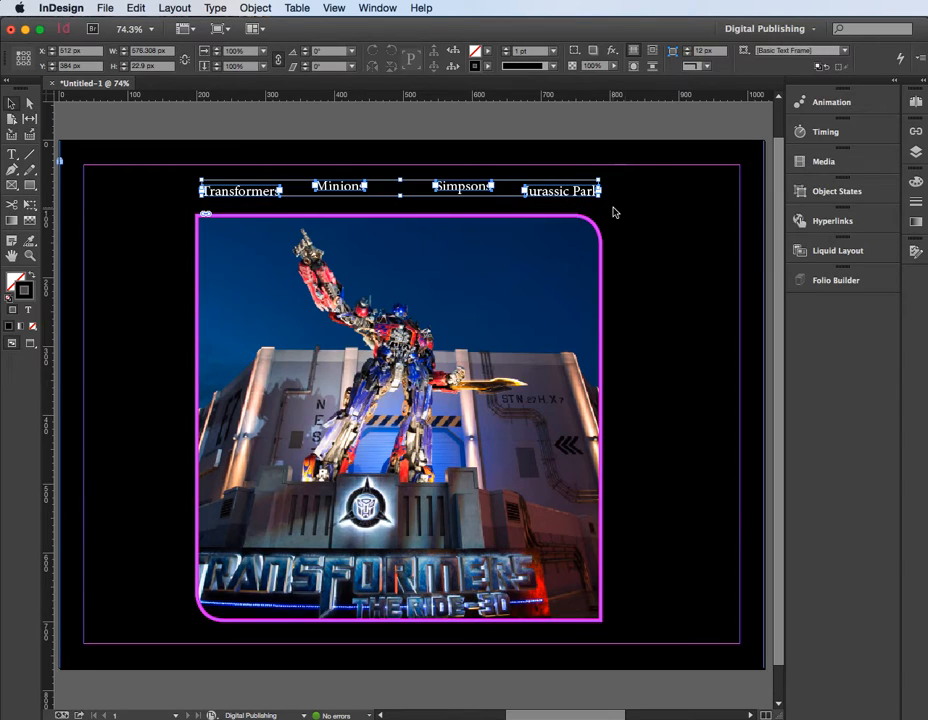
click(378, 8)
mouse_move(440, 254)
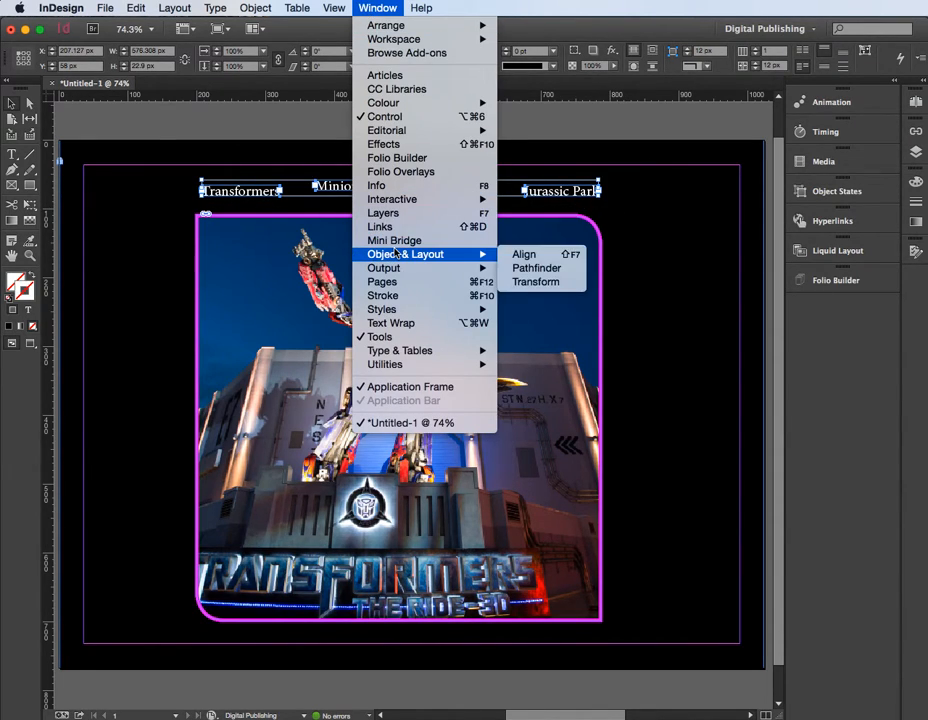
click(537, 260)
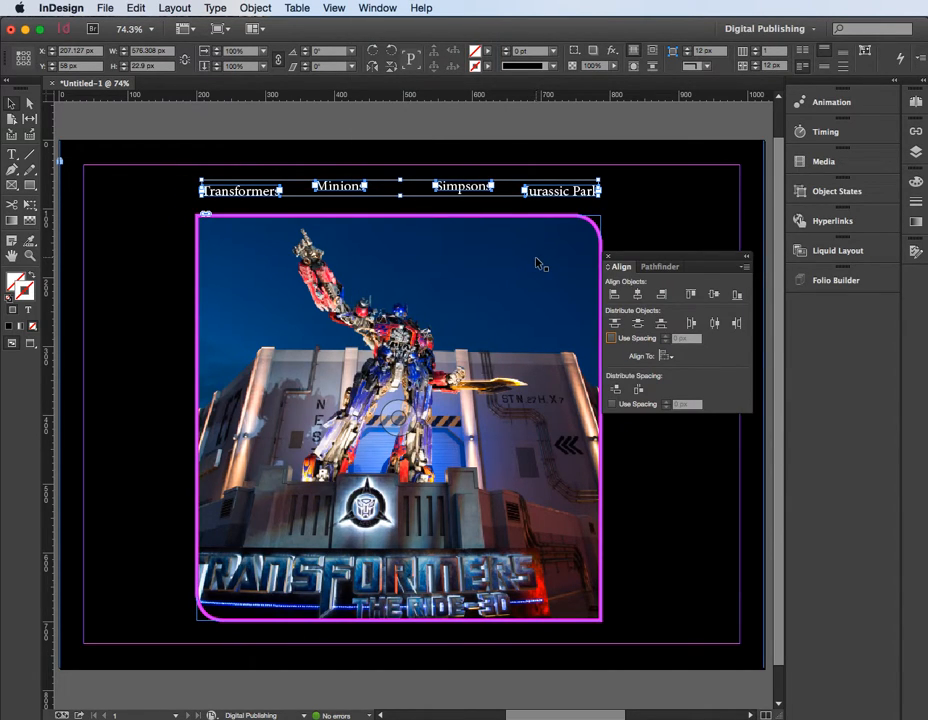
click(689, 295)
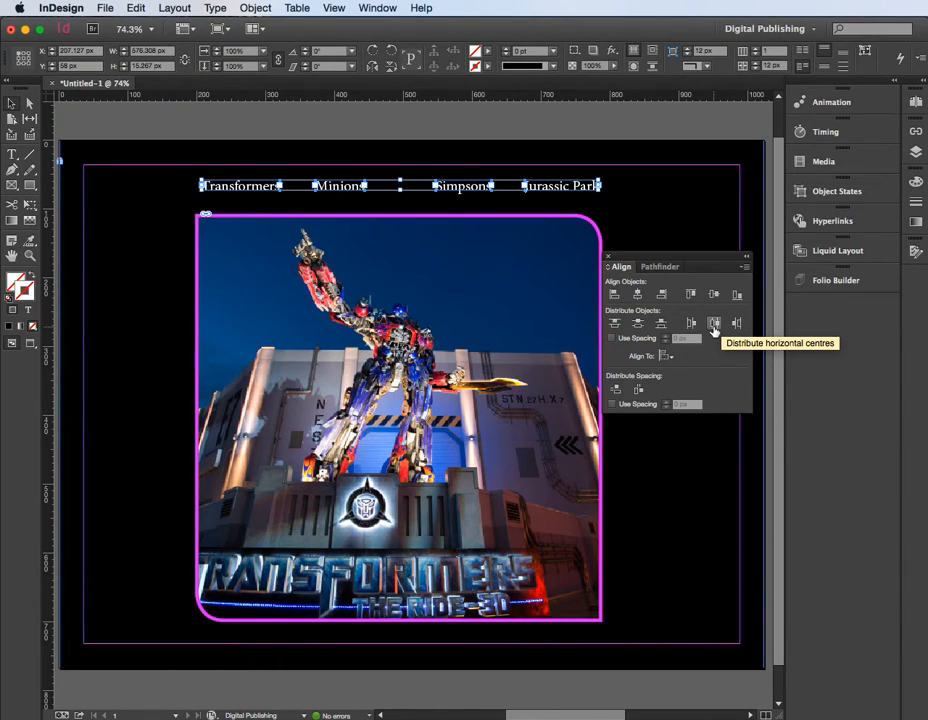
click(714, 325)
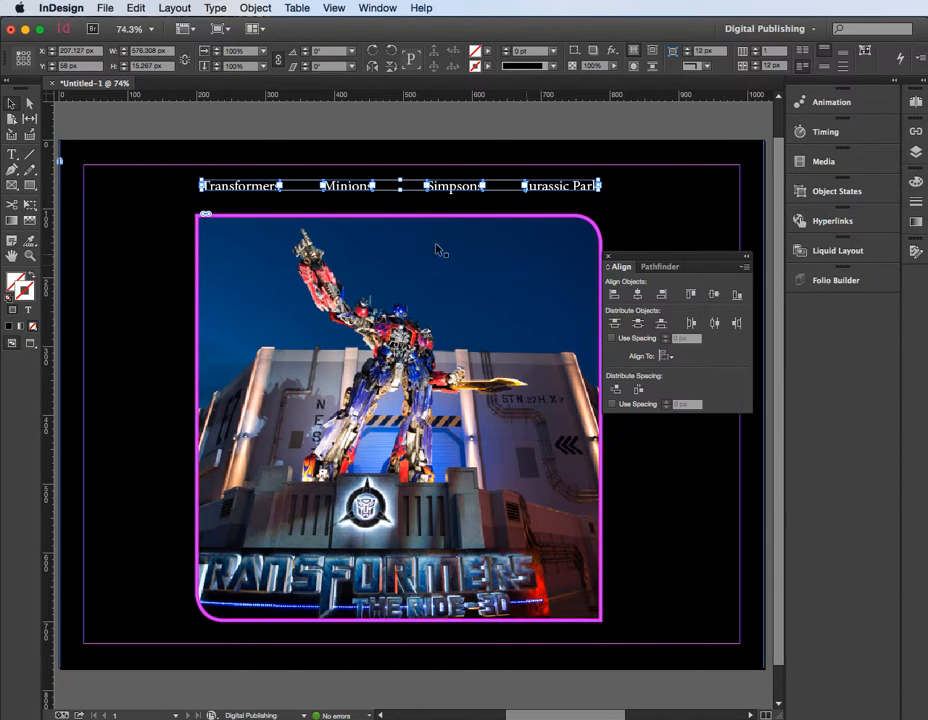
Move the row of four ride labels together to about X 205 px, Y 72 px, closer to the photo, and close the alignment settings
click(381, 197)
drag(186, 177, 639, 203)
key(Down)
key(Down)
key(Down)
key(Down)
key(Down)
key(Down)
key(Down)
key(Down)
key(Left)
key(Left)
key(Left)
key(Down)
key(Down)
key(Down)
key(Down)
key(Down)
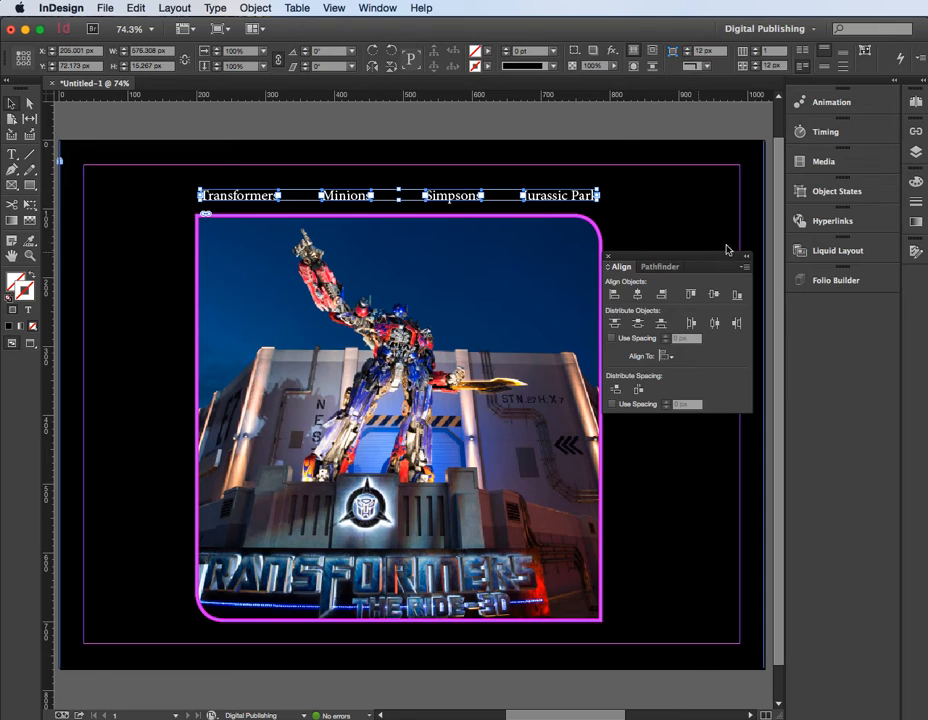
click(609, 257)
click(625, 238)
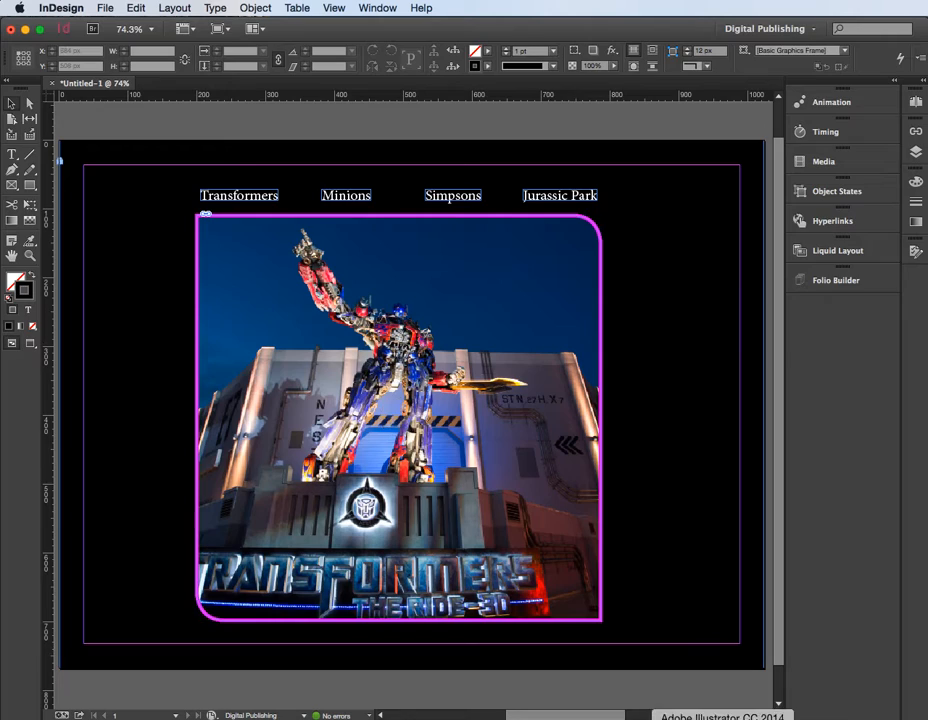
Convert the four stacked ride photos into a multi-state object with one state per photo and preview its states
drag(648, 622, 505, 575)
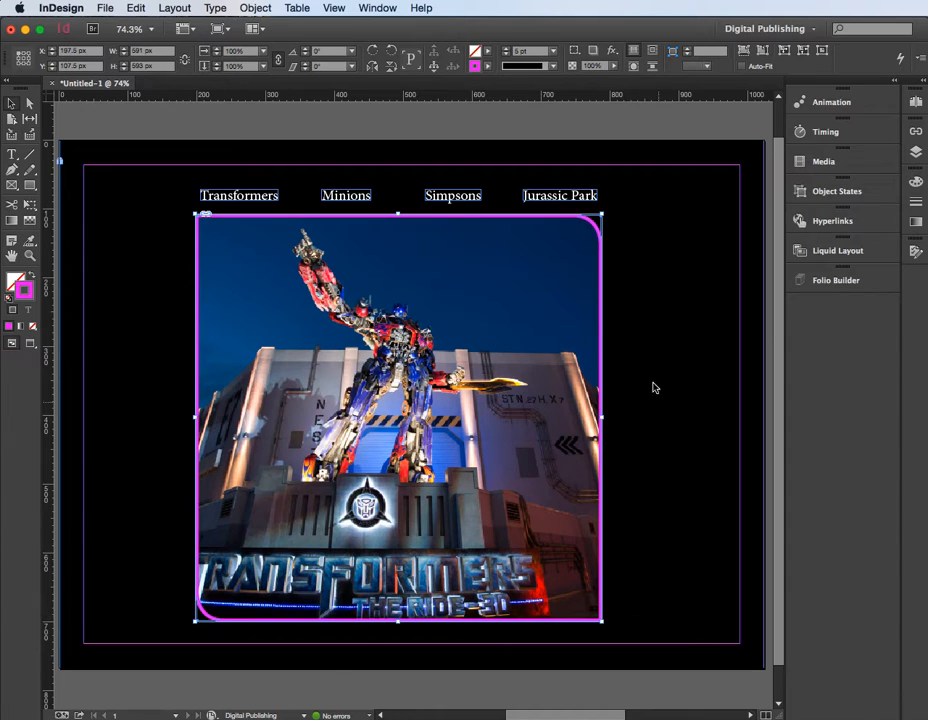
click(378, 8)
mouse_move(390, 139)
mouse_move(405, 202)
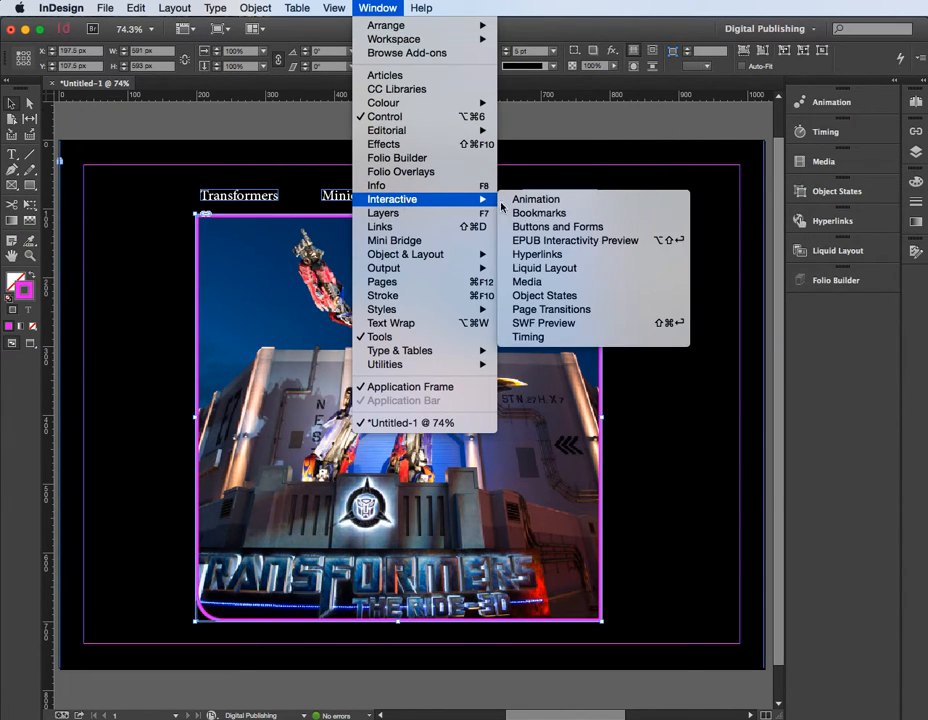
click(577, 296)
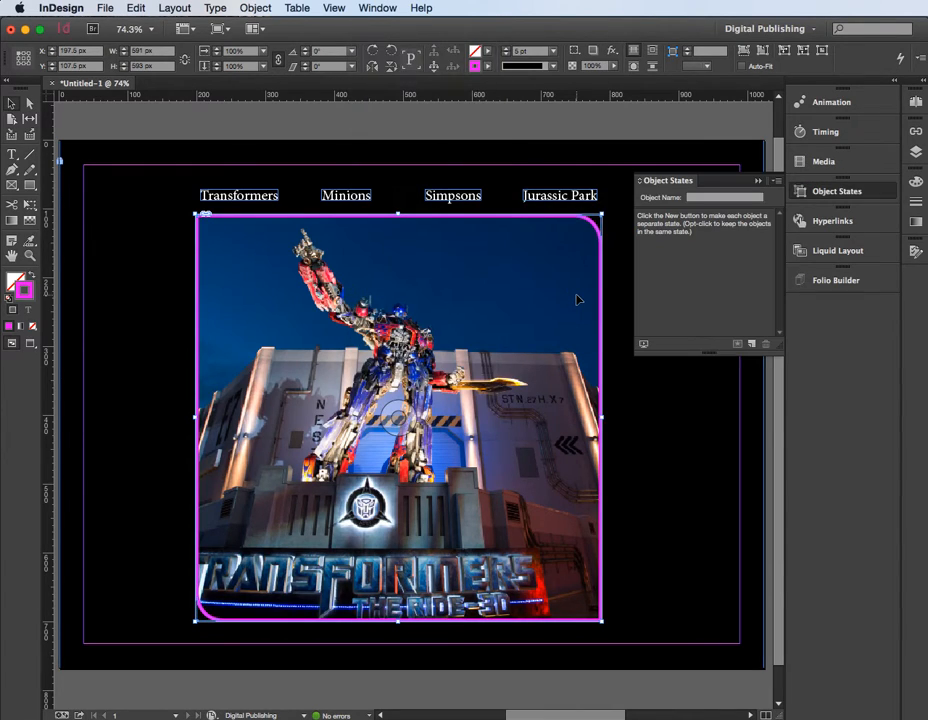
click(752, 345)
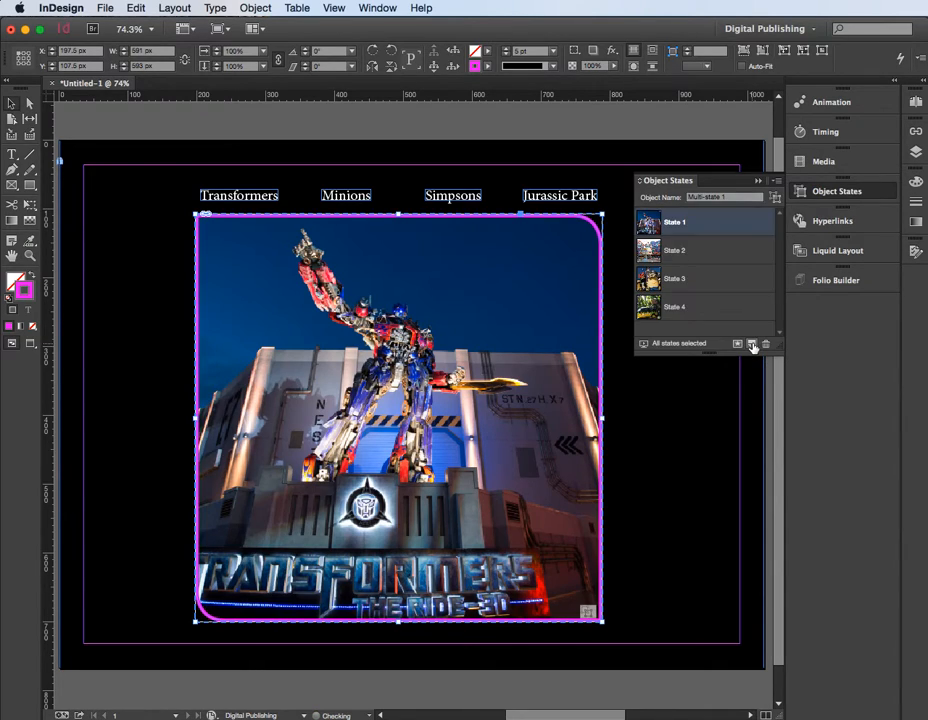
click(683, 256)
click(680, 279)
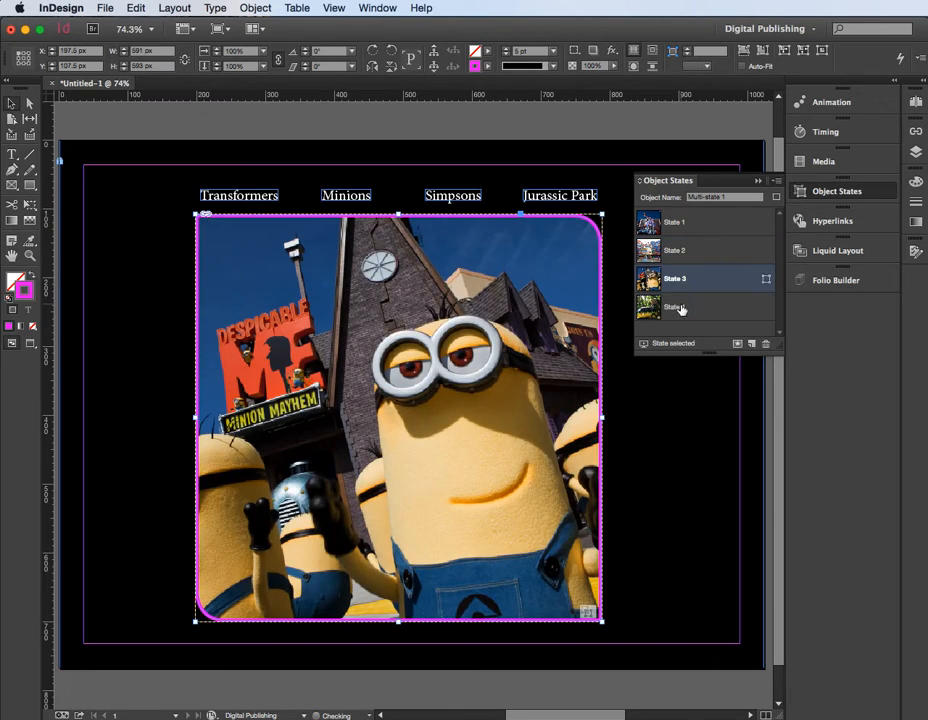
click(681, 307)
Name the multi-state object "universal studios" and rename its first state "transformers"
click(677, 228)
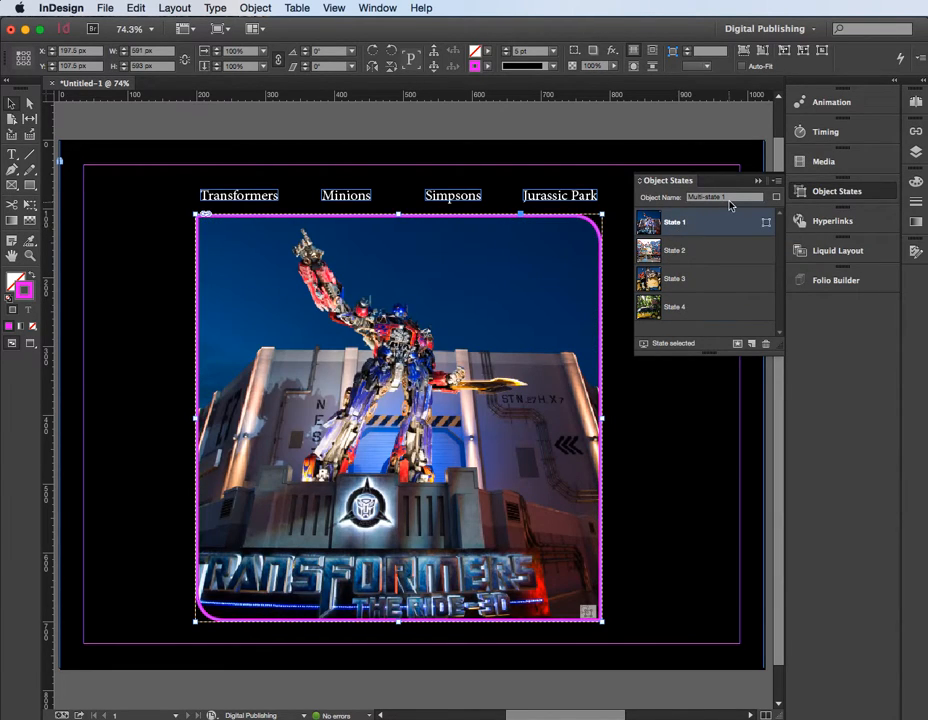
click(731, 197)
text(universal studios)
click(670, 226)
double_click(672, 223)
key(BackSpace)
text(transformers)
Rename the second state "simpsons" and the third state "minions"
click(680, 252)
key(BackSpace)
text(simpsons)
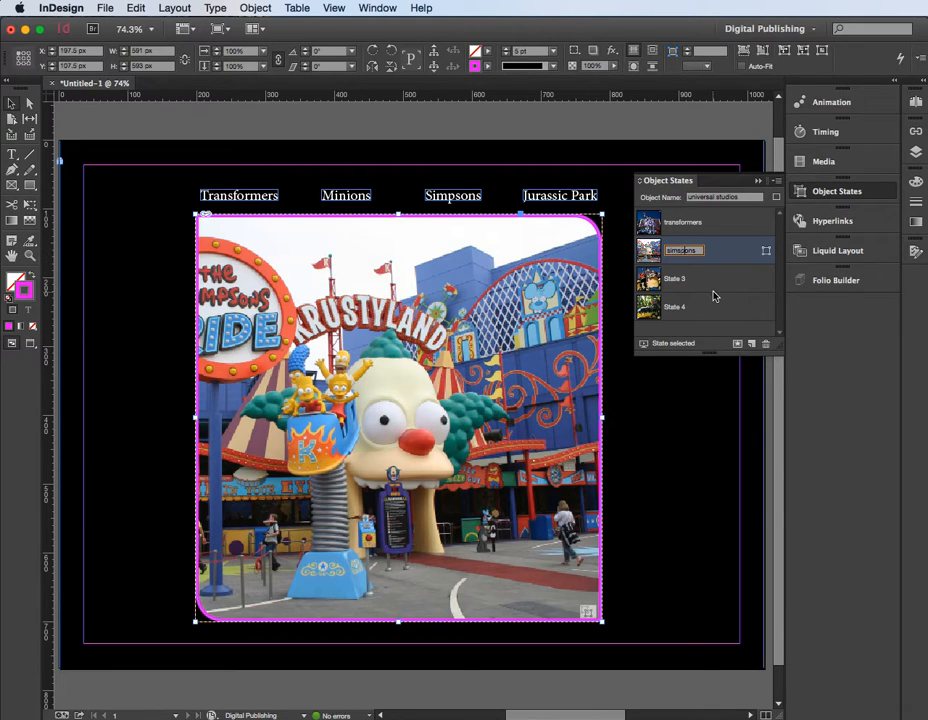
key(BackSpace)
key(BackSpace)
text(ps)
click(681, 288)
double_click(679, 281)
key(BackSpace)
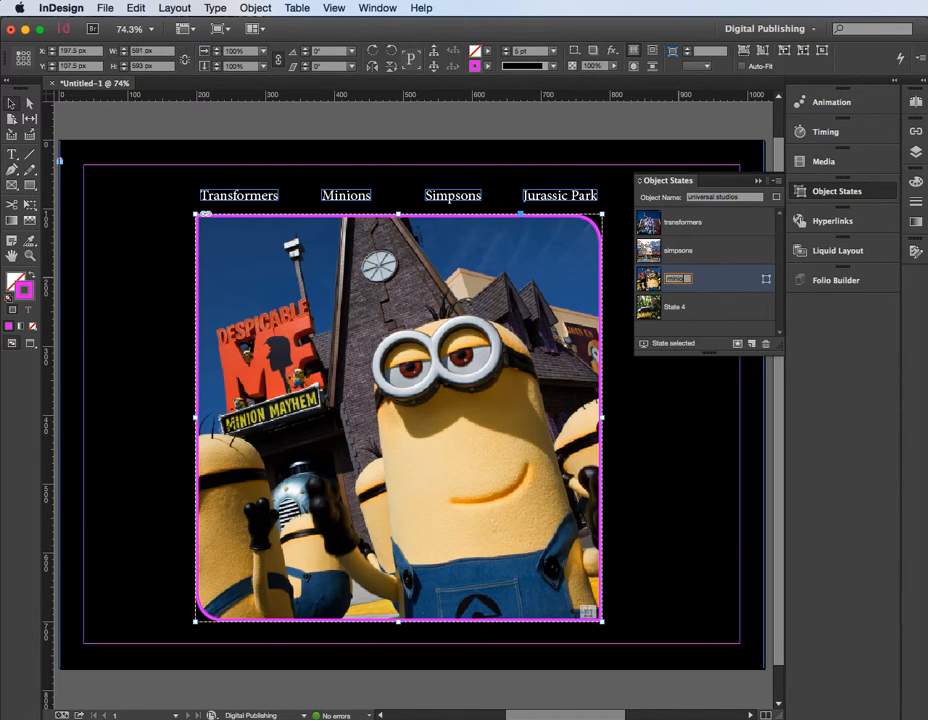
Rename the fourth state "jurassic park" and deselect the multi-state object
click(673, 308)
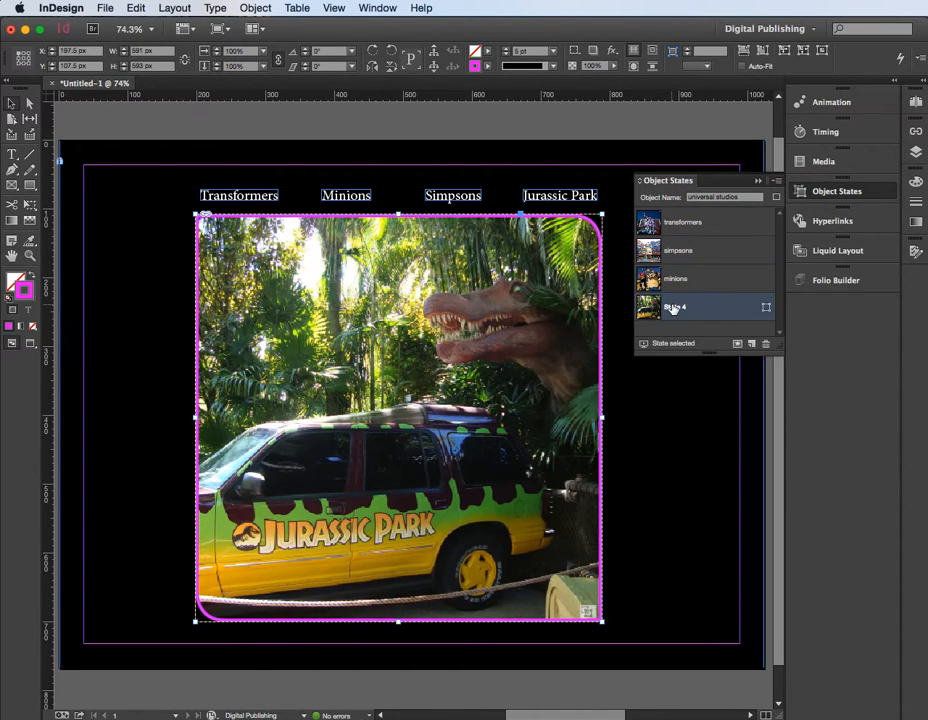
double_click(673, 313)
key(BackSpace)
text(jurassic park)
key(Return)
click(690, 414)
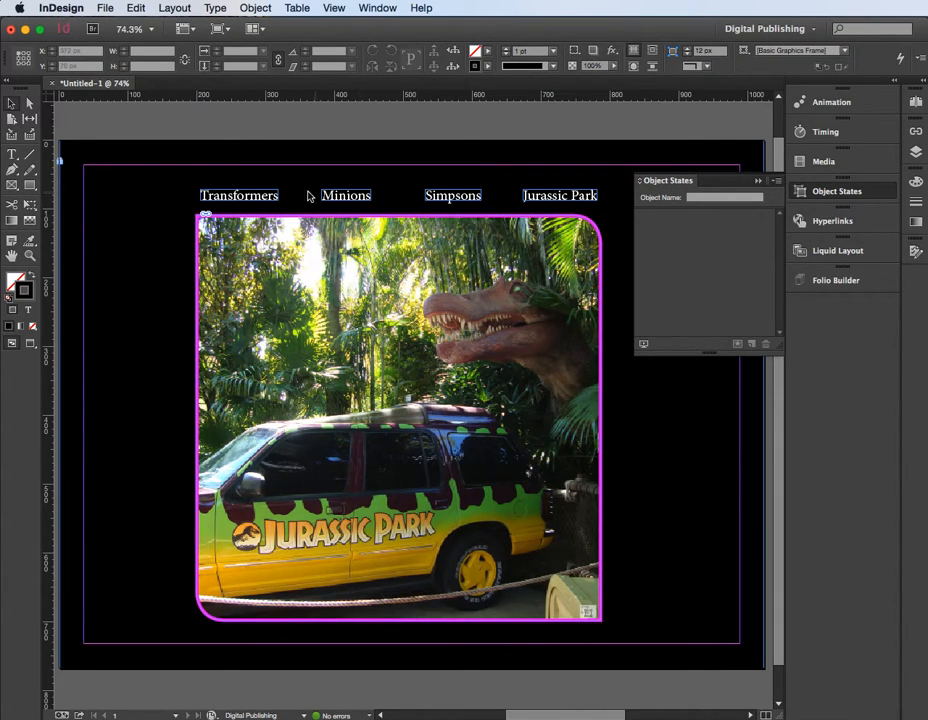
Convert the "Transformers" label into a button named "transformers"
click(240, 195)
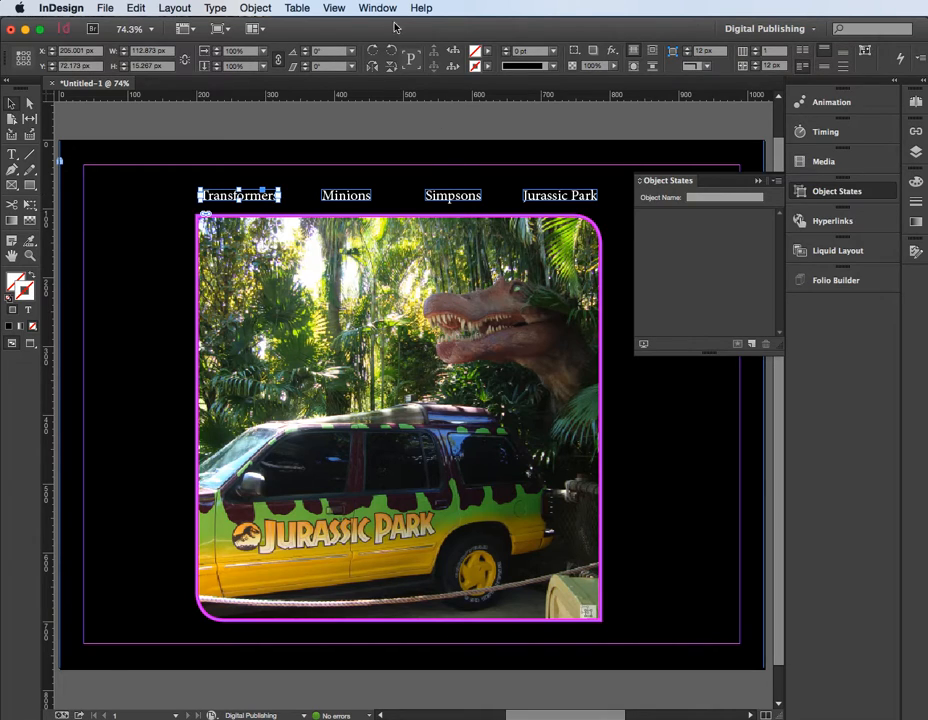
click(378, 8)
mouse_move(393, 200)
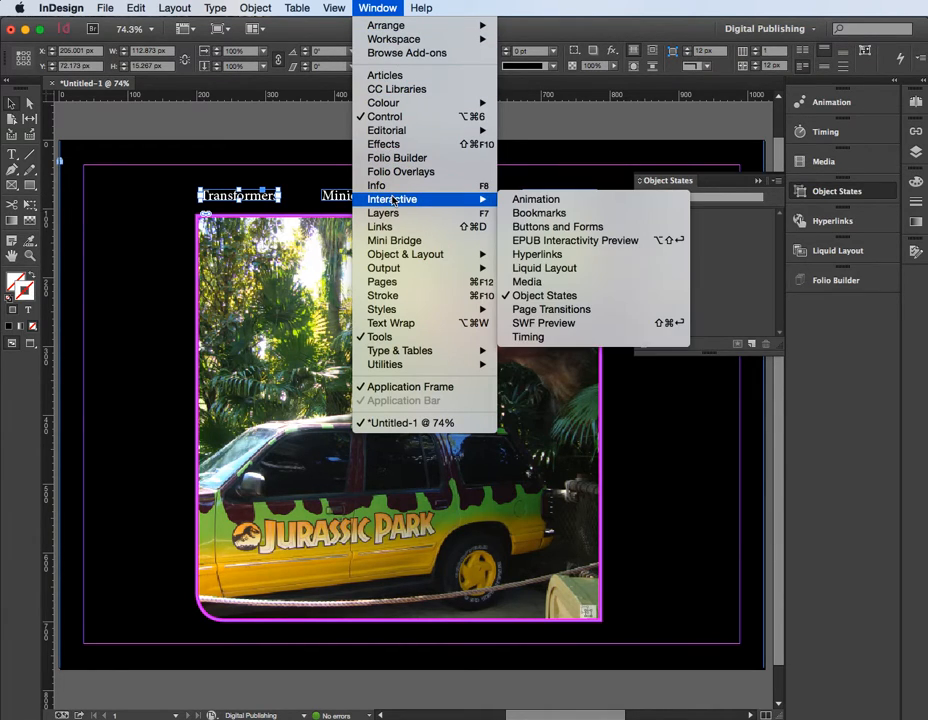
click(580, 228)
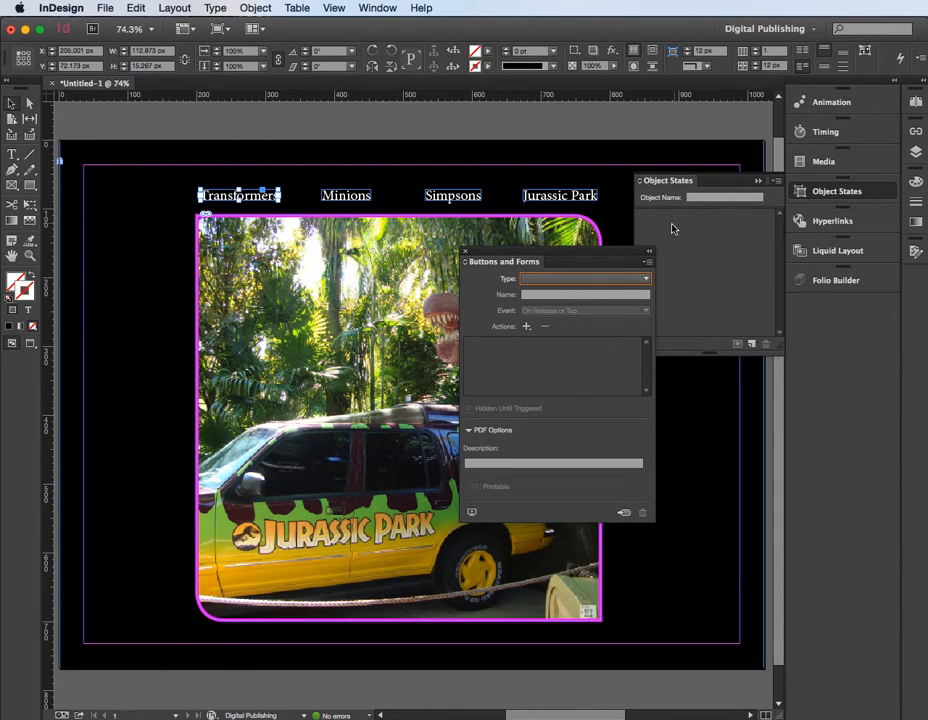
drag(609, 254, 518, 251)
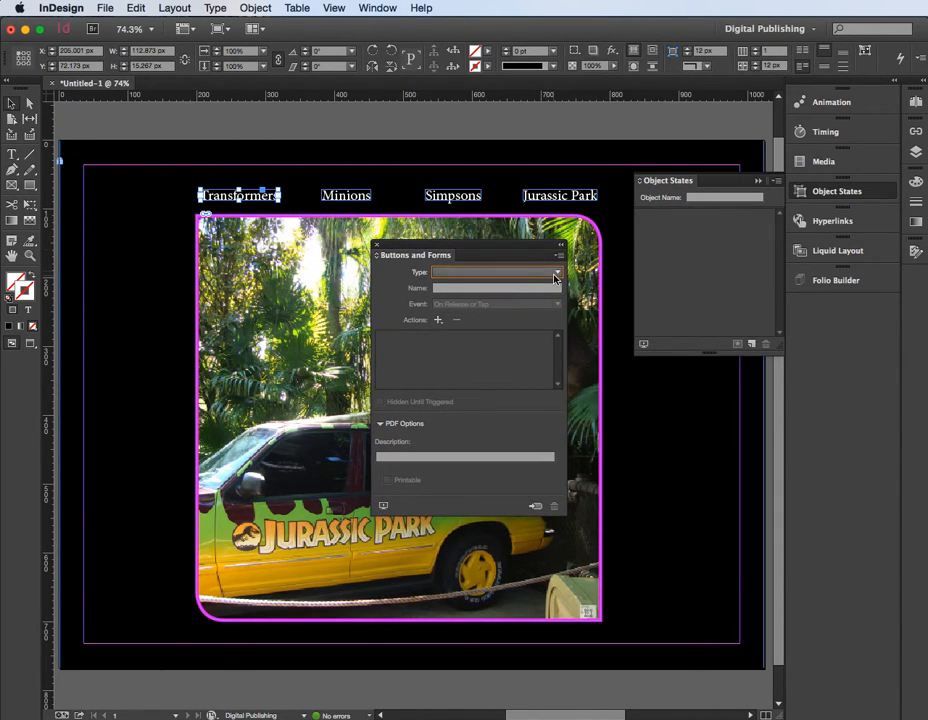
click(495, 272)
click(489, 287)
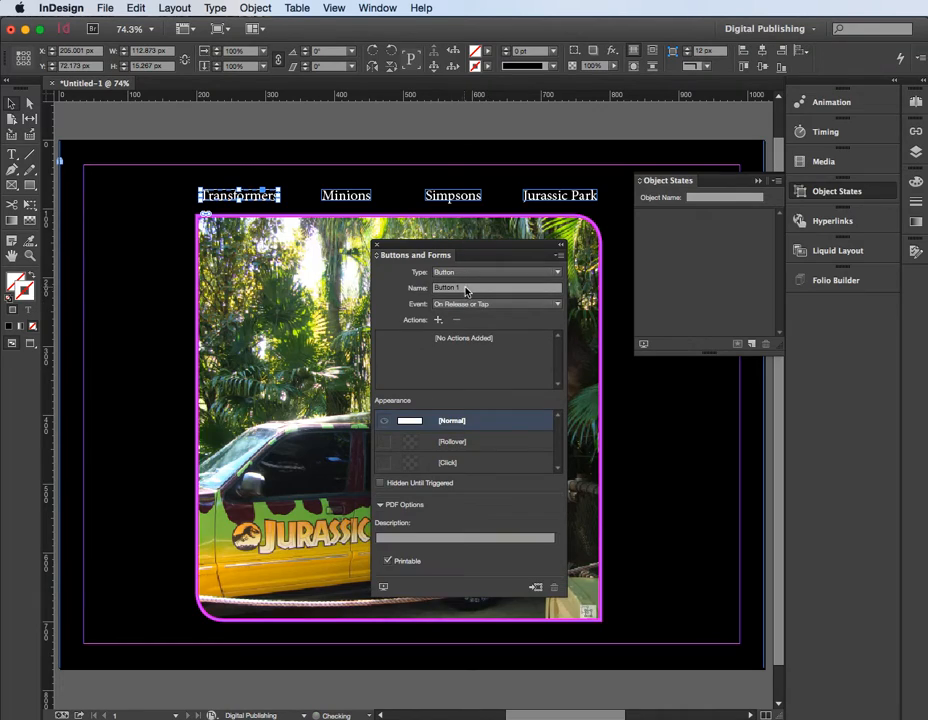
text(Transformers)
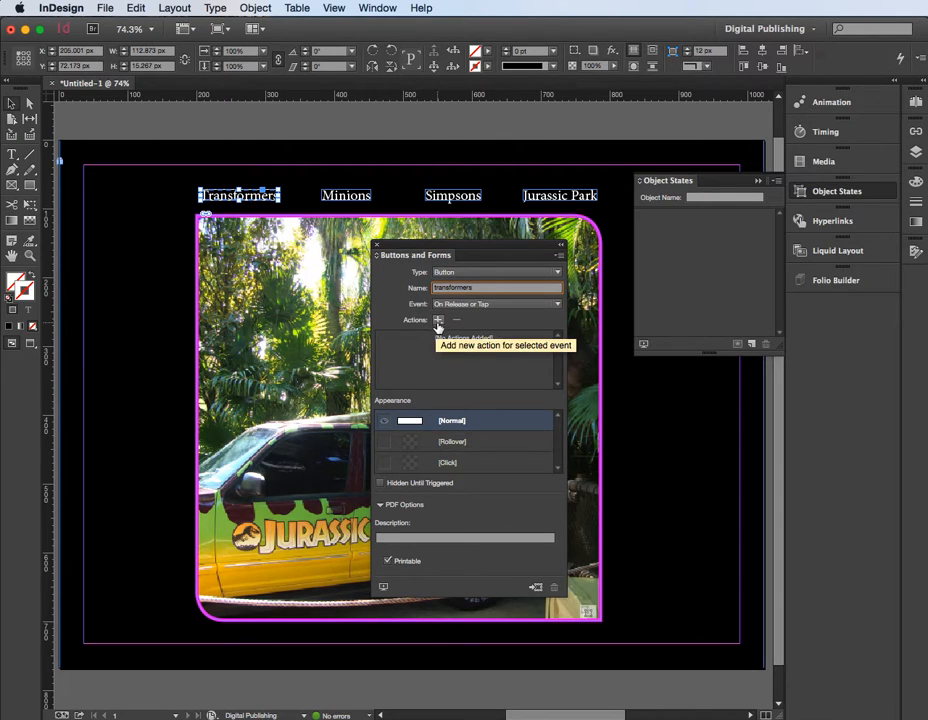
Give the "transformers" button a Go To State action targeting the transformers state of the universal studios object
click(438, 321)
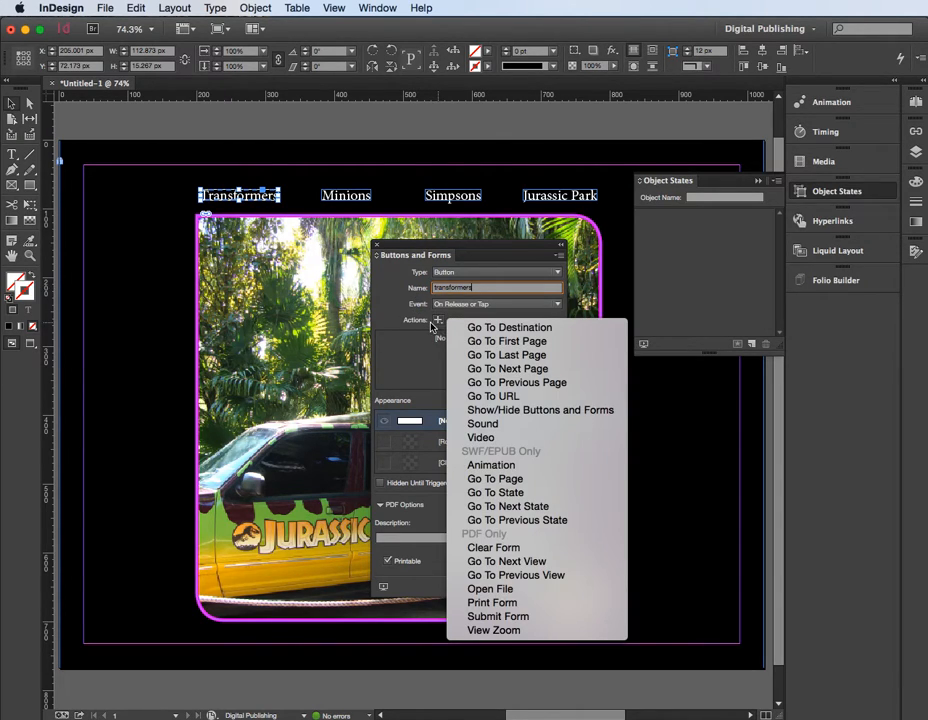
click(472, 494)
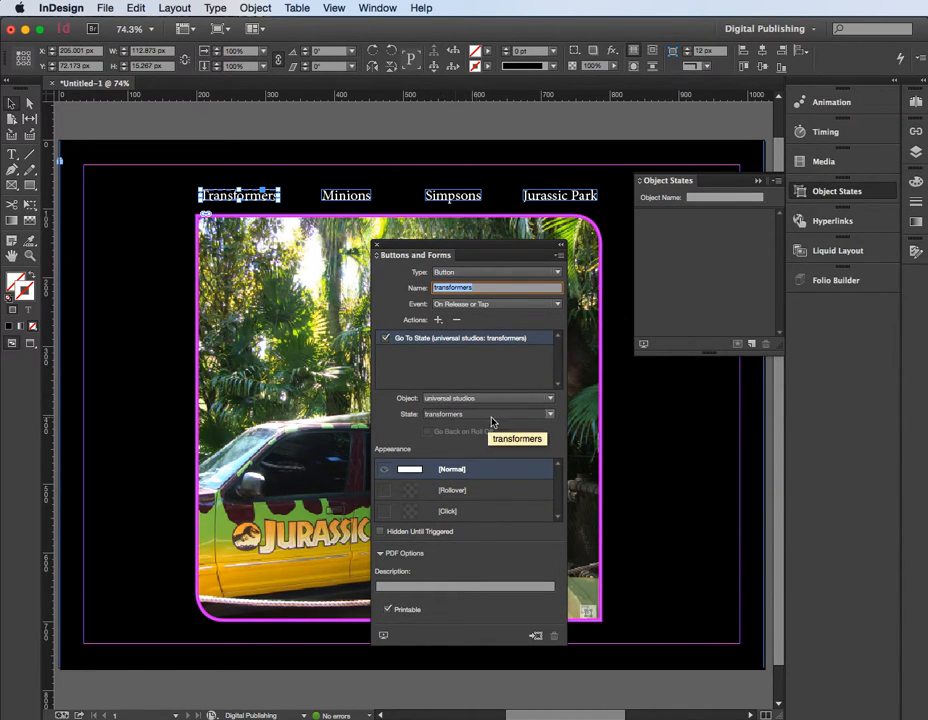
click(541, 418)
click(541, 418)
click(540, 418)
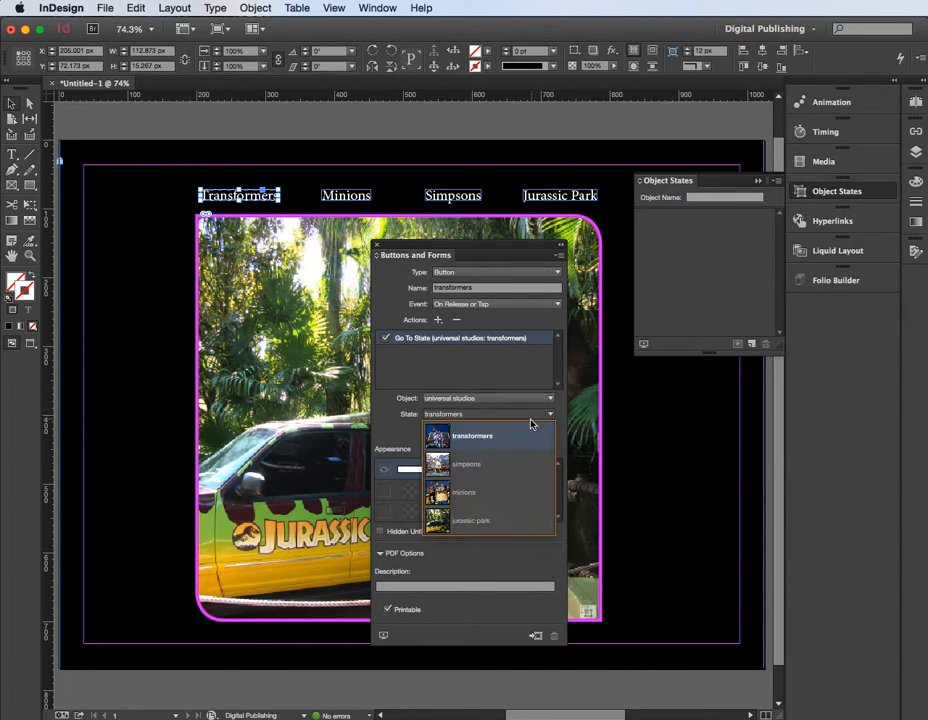
click(473, 437)
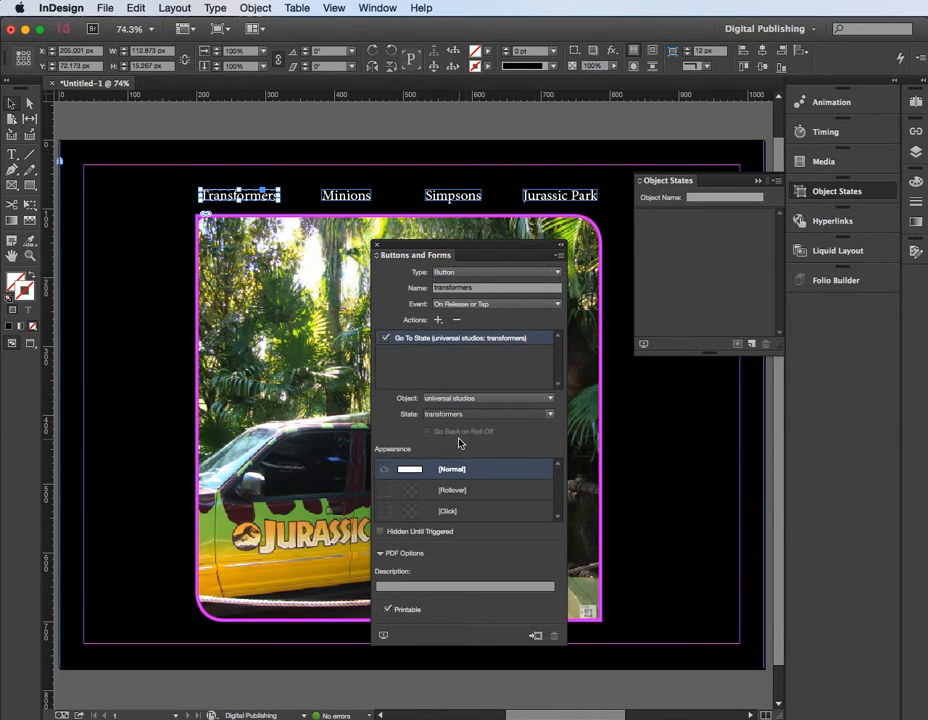
Make the "Minions" label a button named "minions" with a Go To State action for the universal studios object's minions state
click(346, 195)
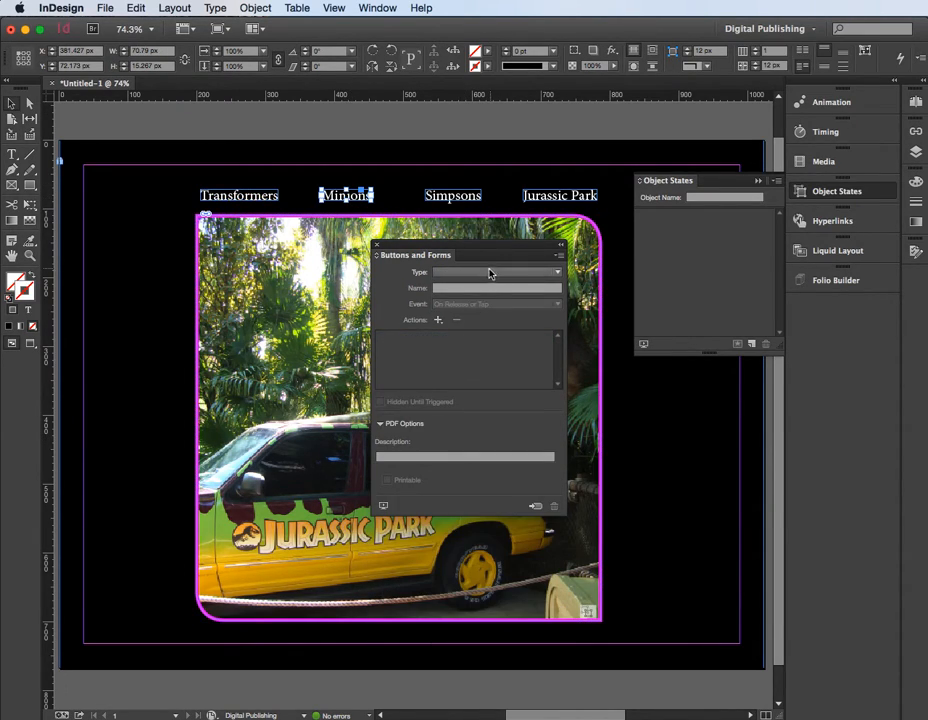
click(489, 272)
click(471, 289)
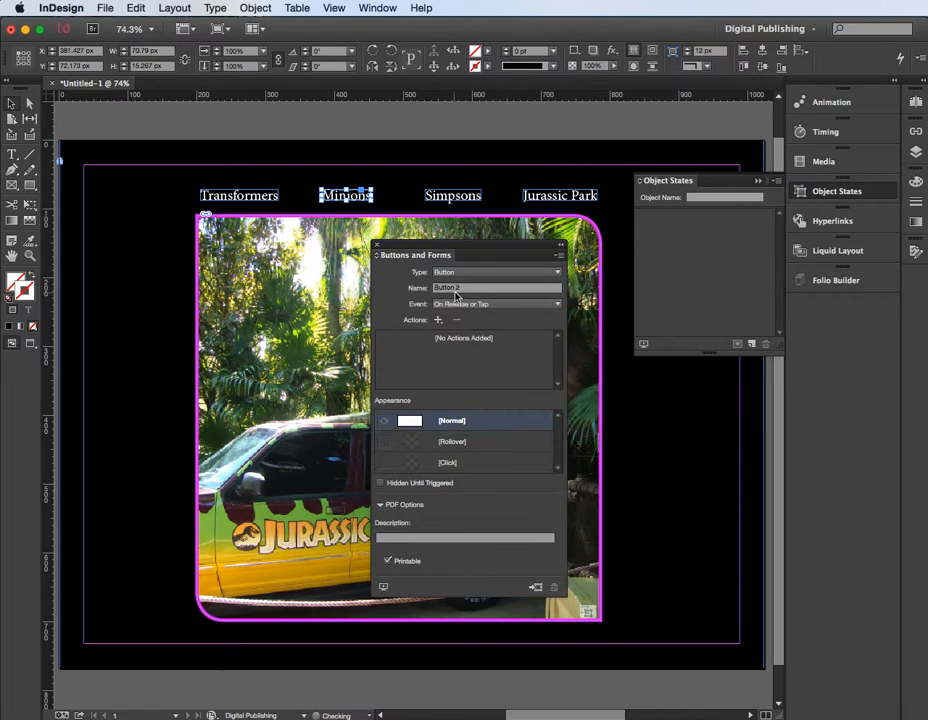
text(minions)
click(438, 319)
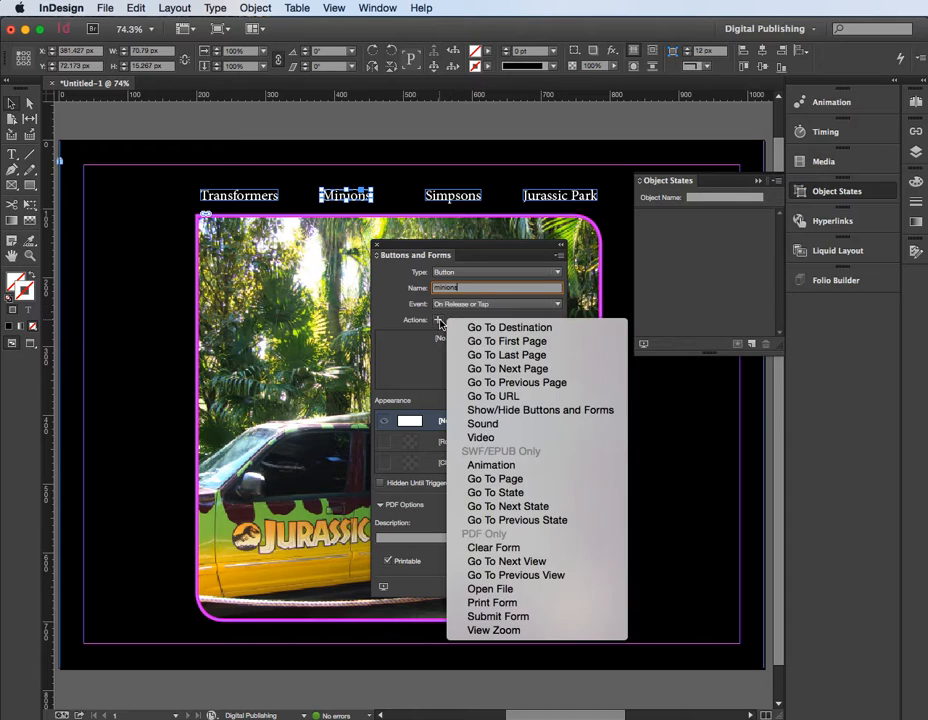
click(490, 492)
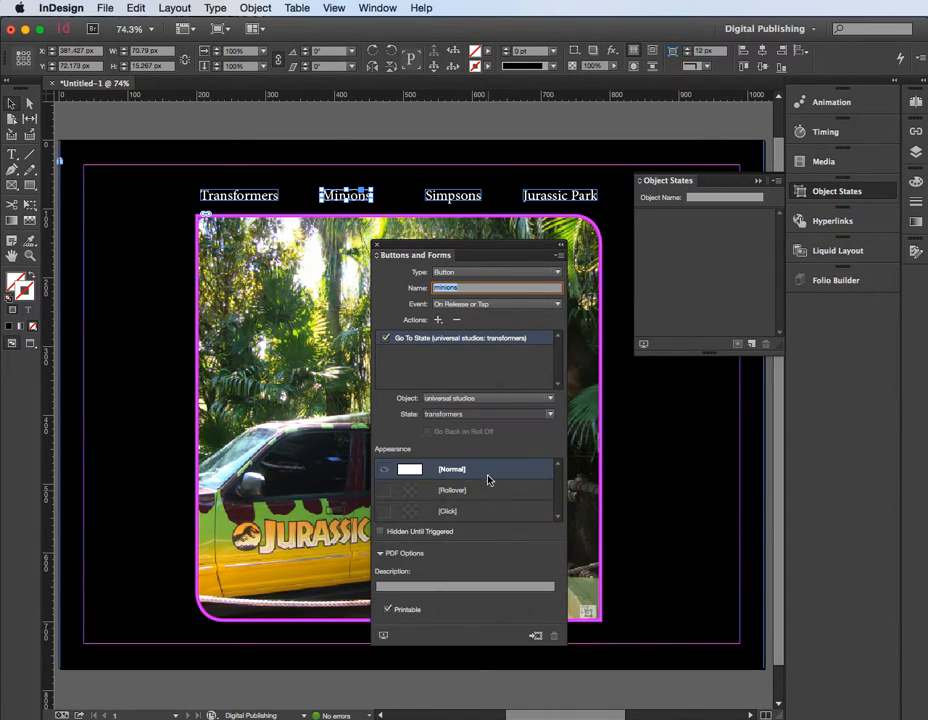
click(470, 414)
click(470, 415)
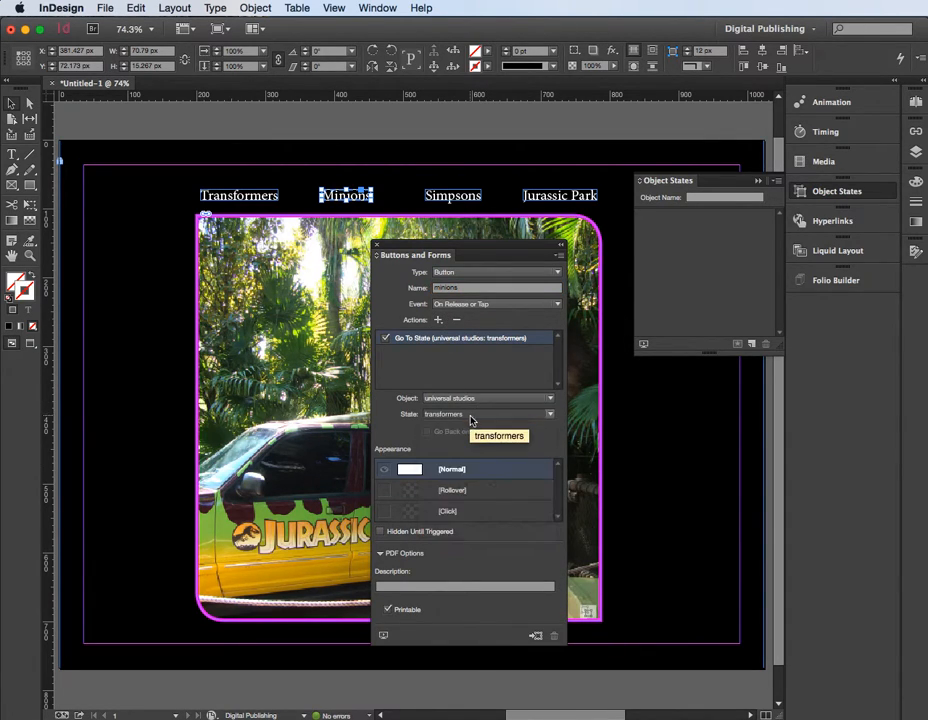
click(472, 416)
click(469, 493)
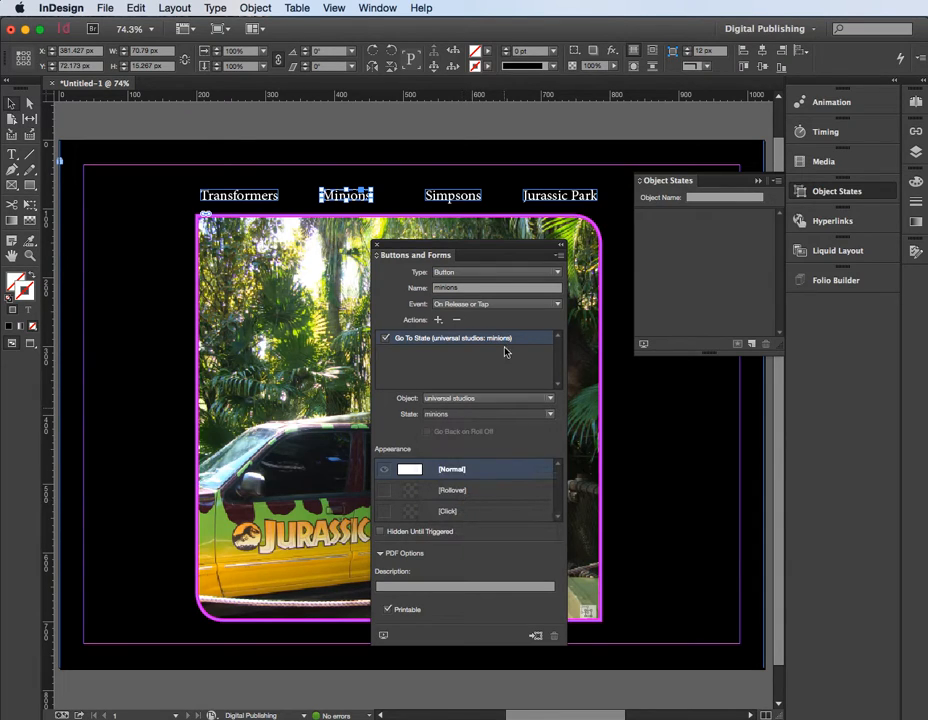
Make the "Simpsons" label a button named "simpsons" with a Go To State action for the universal studios object's simpsons state
click(452, 196)
click(458, 273)
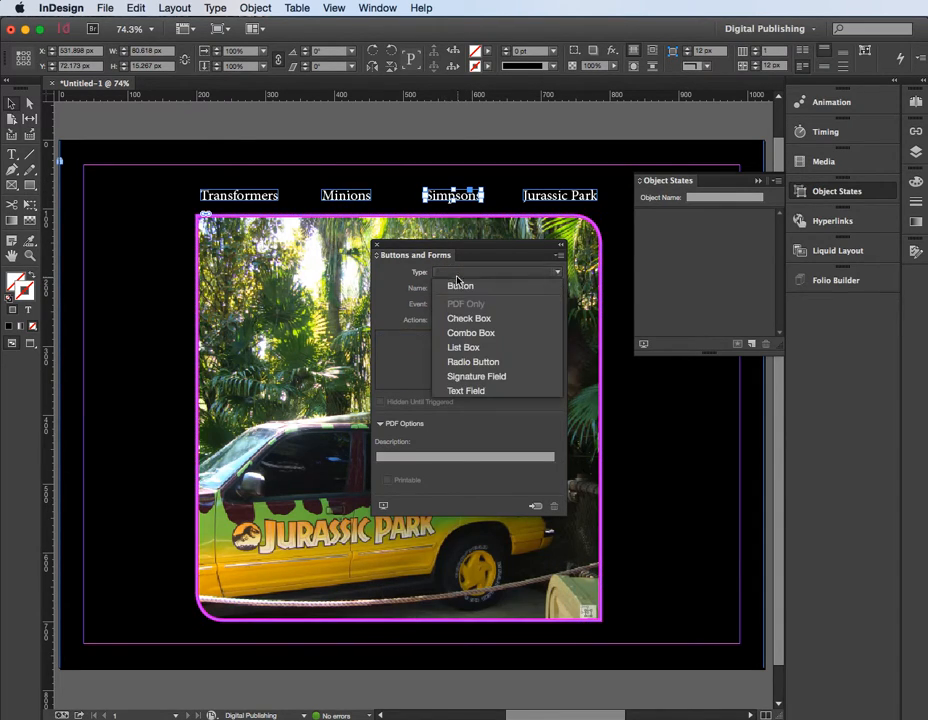
click(455, 285)
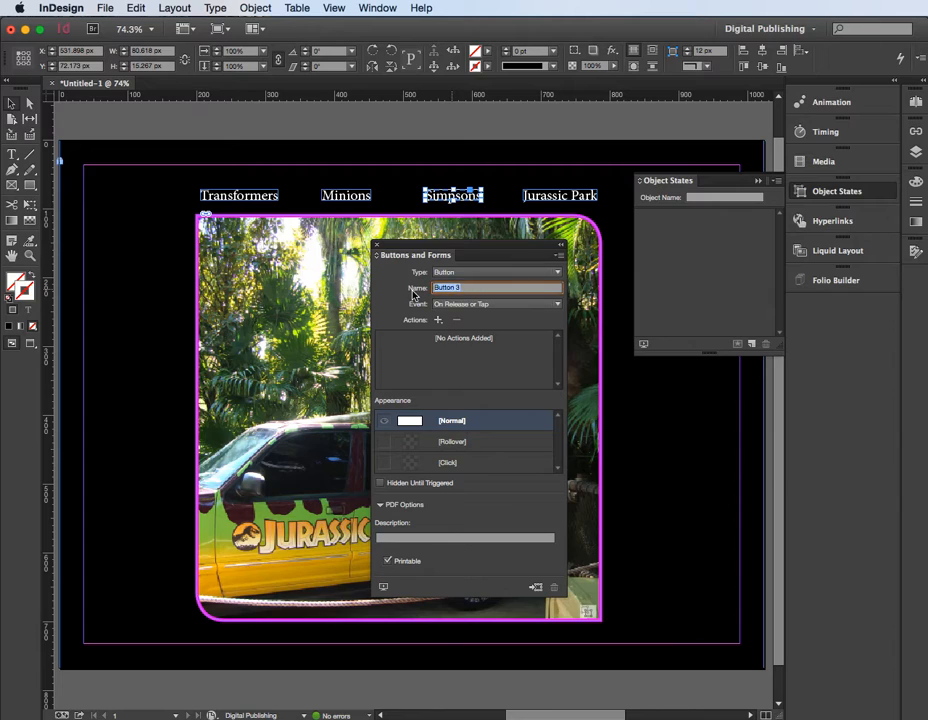
text(simpsons)
click(438, 320)
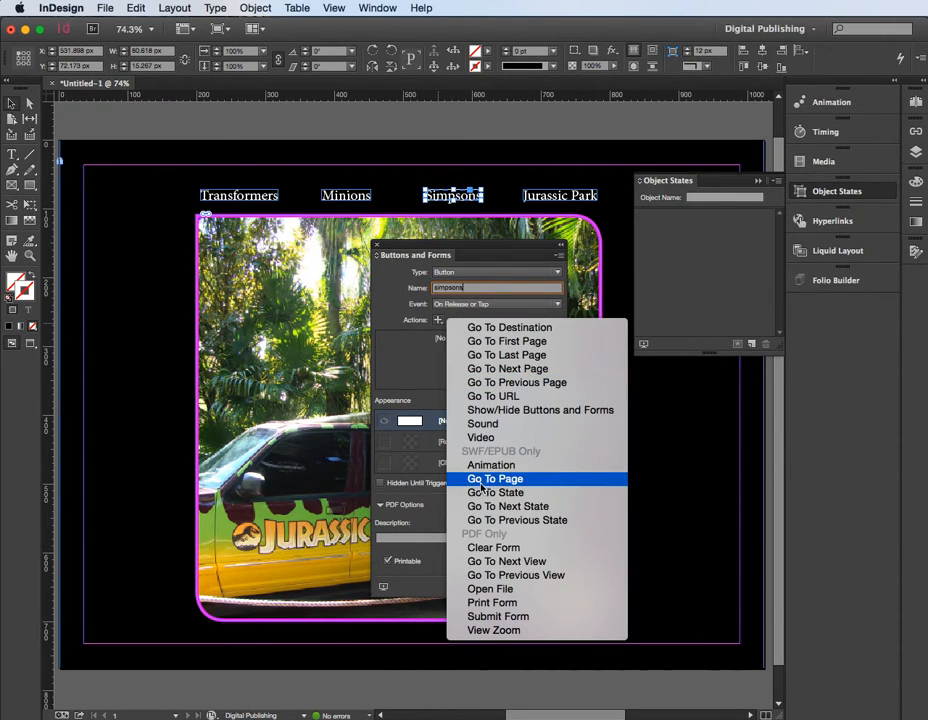
click(482, 493)
click(468, 417)
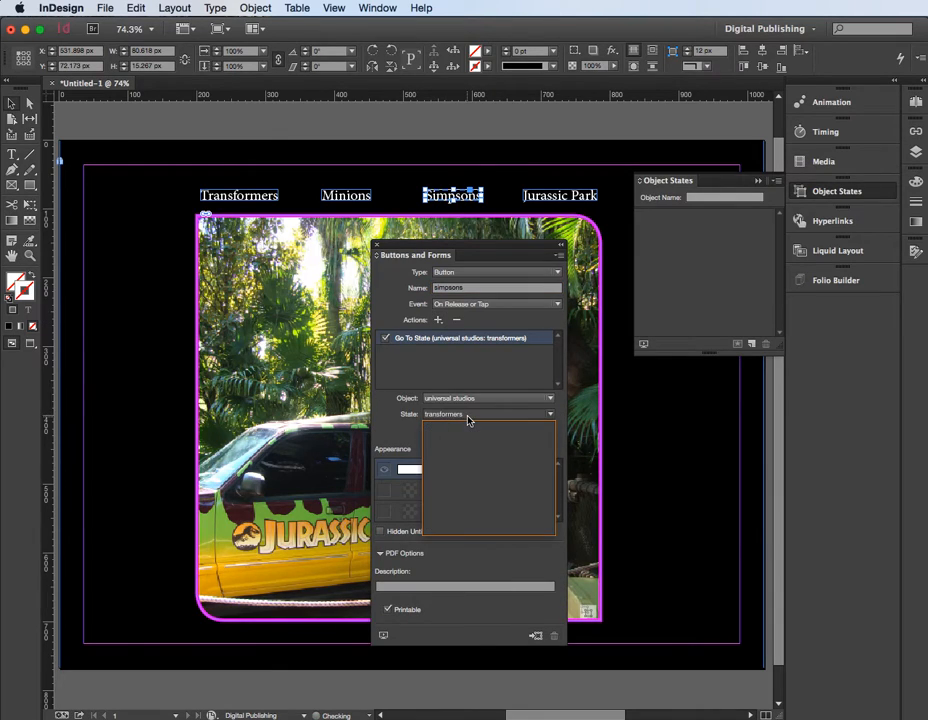
click(479, 417)
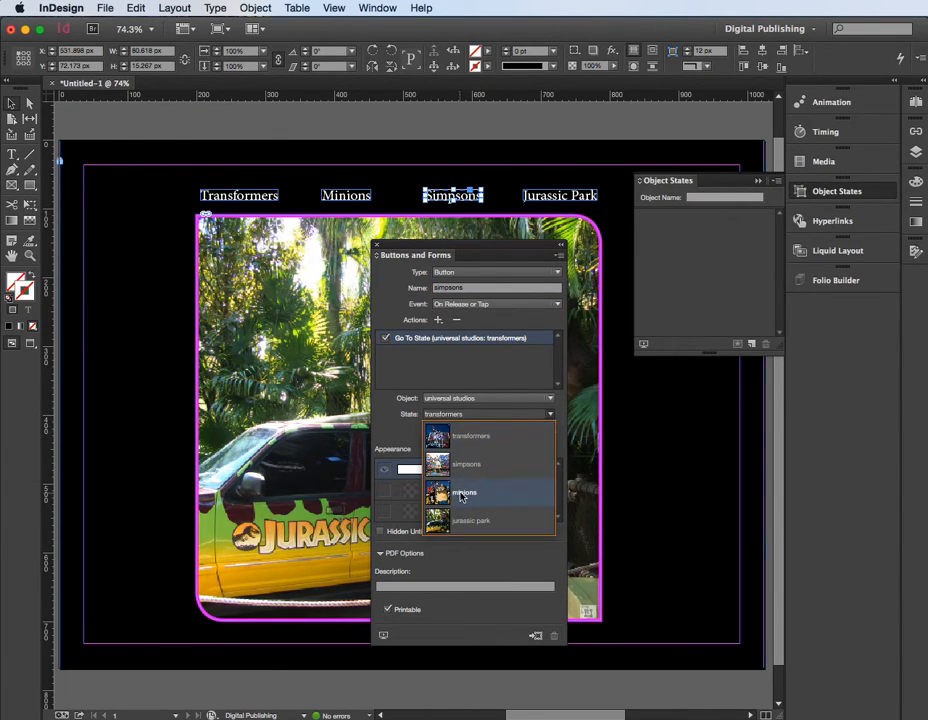
click(467, 464)
Convert the "Jurassic Park" label into a button named "jurassic park"
click(568, 198)
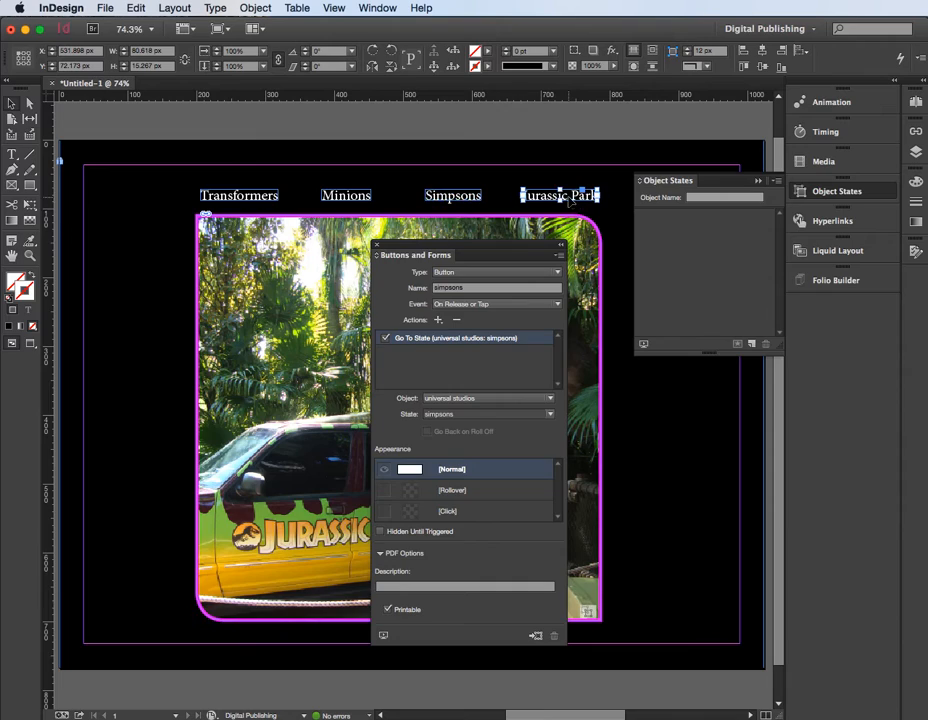
click(455, 273)
click(460, 287)
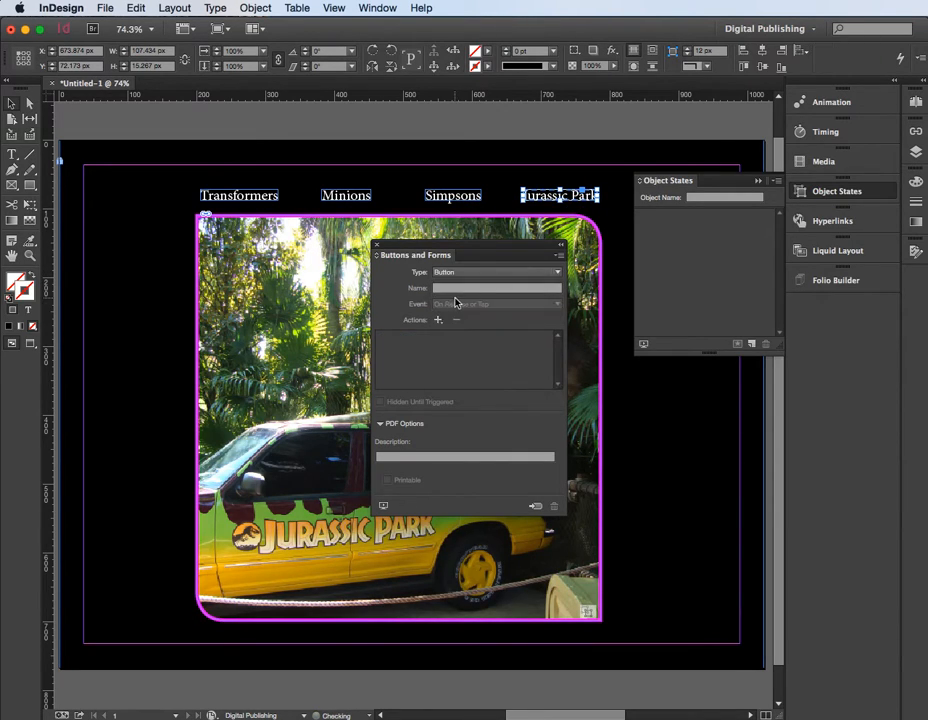
text(Jurassic park)
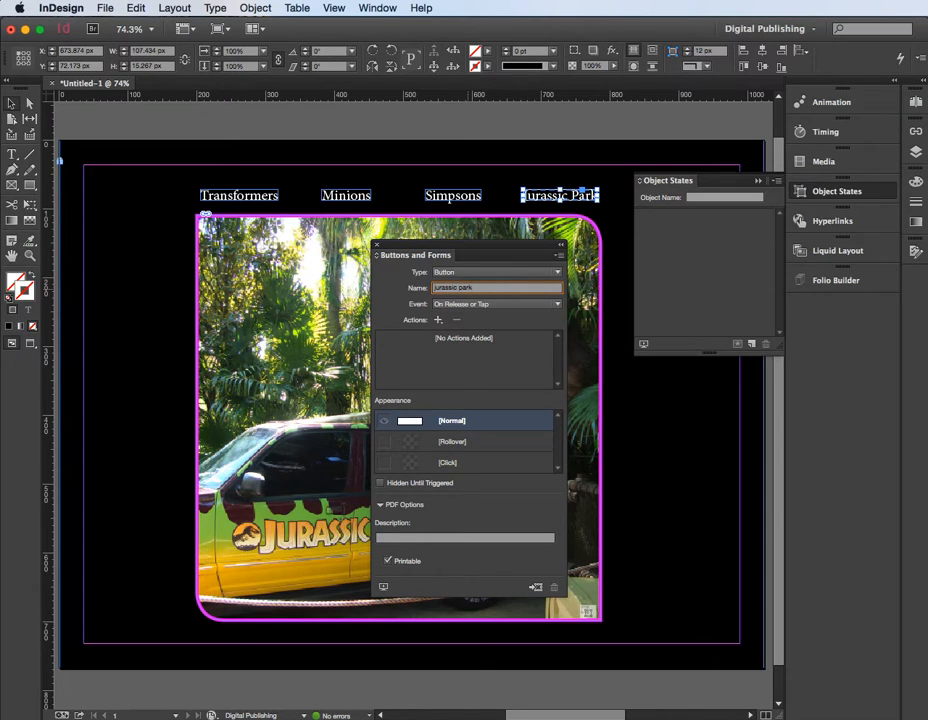
Give the "jurassic park" button a Go To State action targeting the jurassic park state of the universal studios object
click(437, 320)
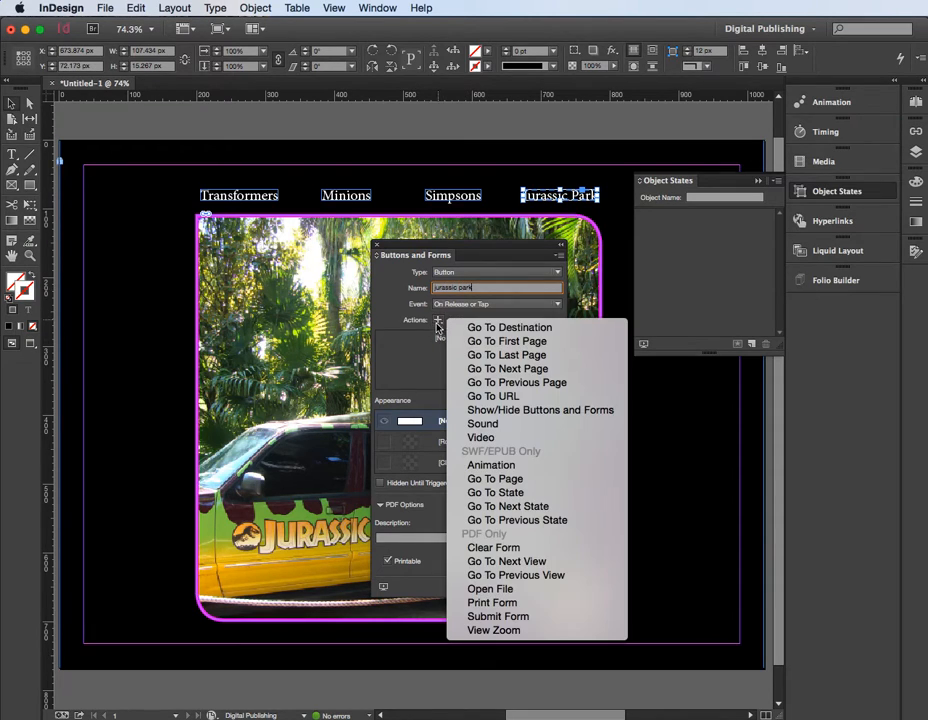
click(495, 492)
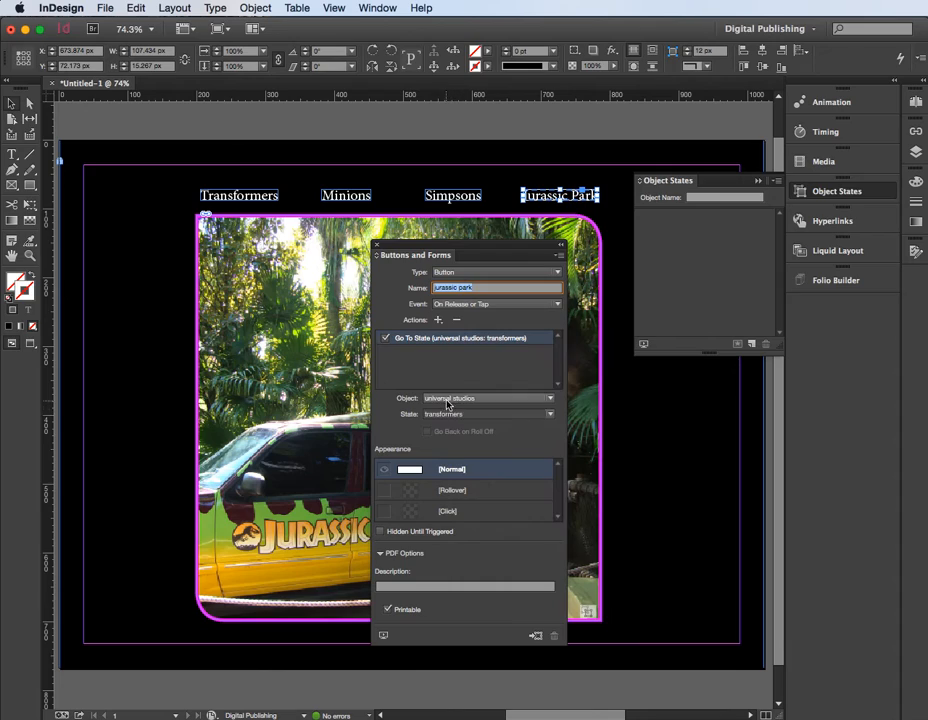
click(475, 416)
click(475, 416)
click(475, 416)
click(471, 520)
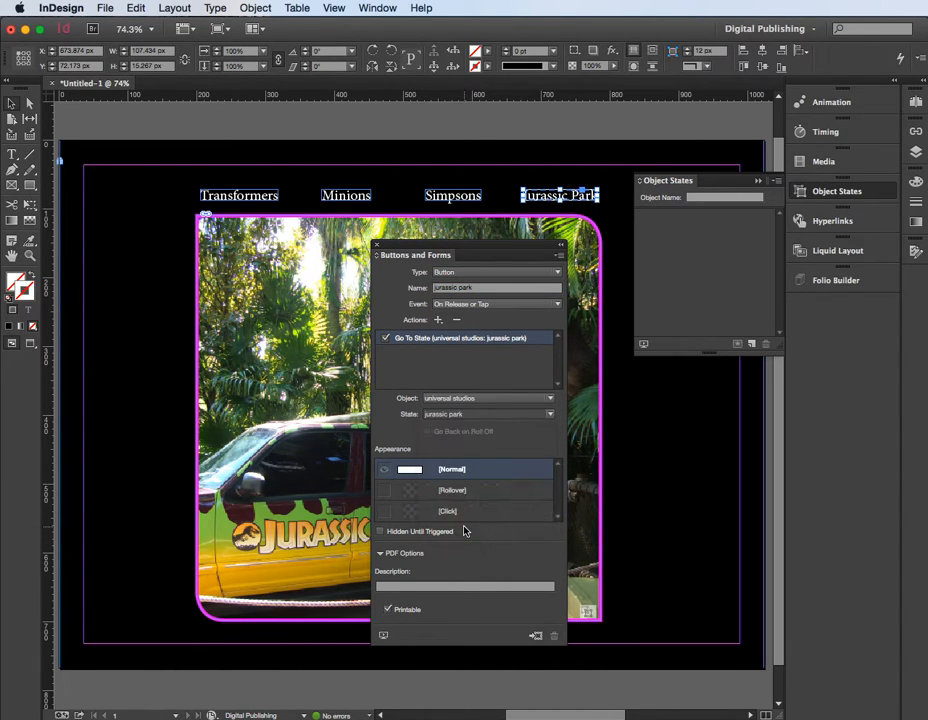
click(377, 245)
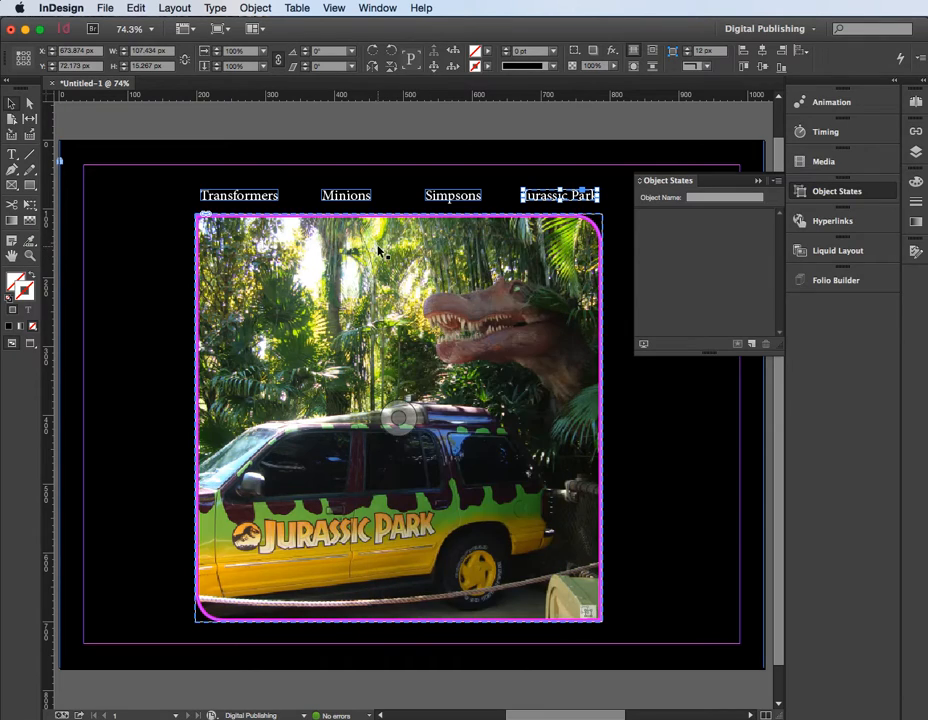
Preview the folio in Adobe Content Viewer, test the Transformers, Minions, Simpsons and Jurassic Park buttons, and close the preview
click(105, 8)
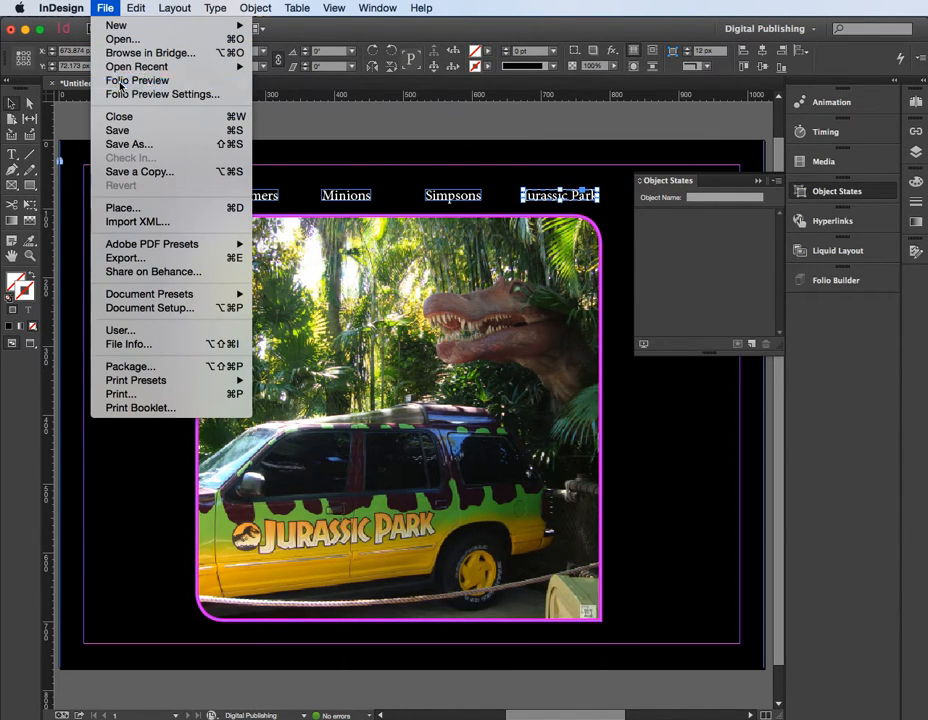
click(119, 80)
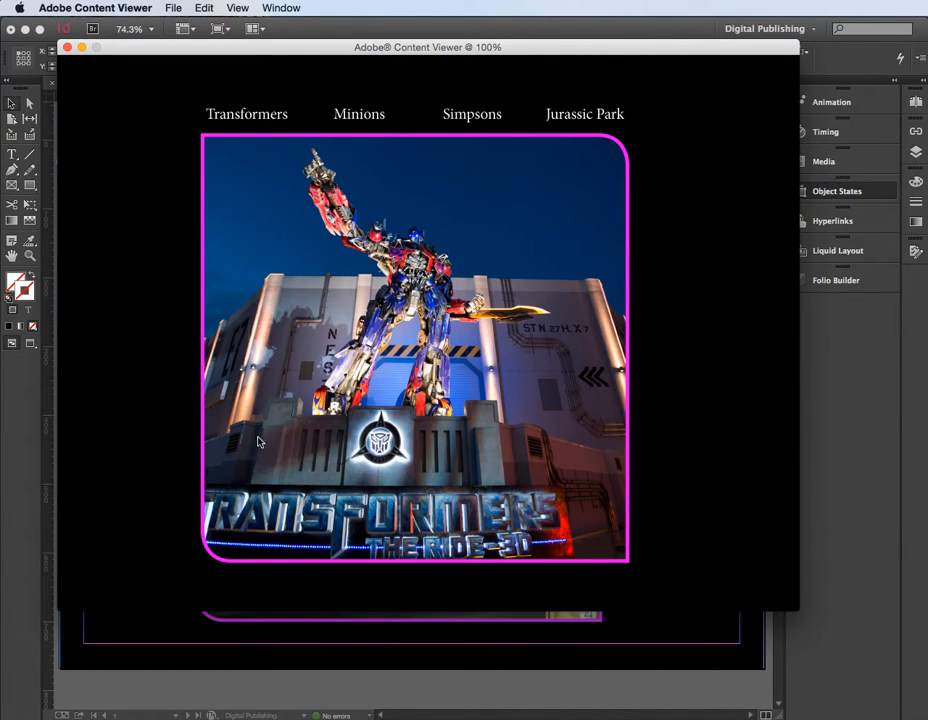
click(368, 119)
click(462, 121)
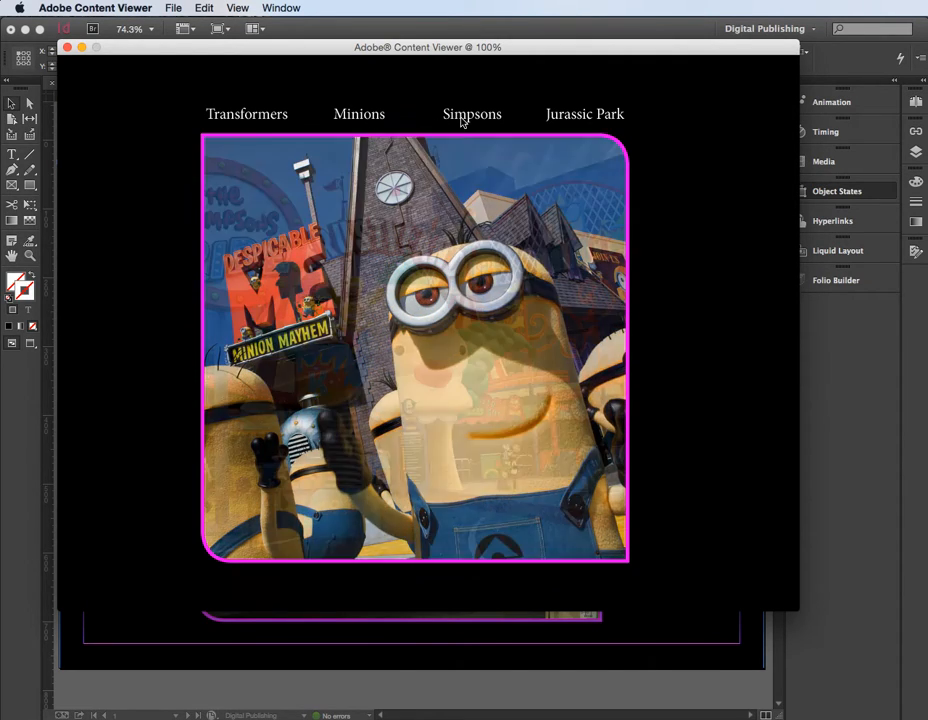
click(562, 120)
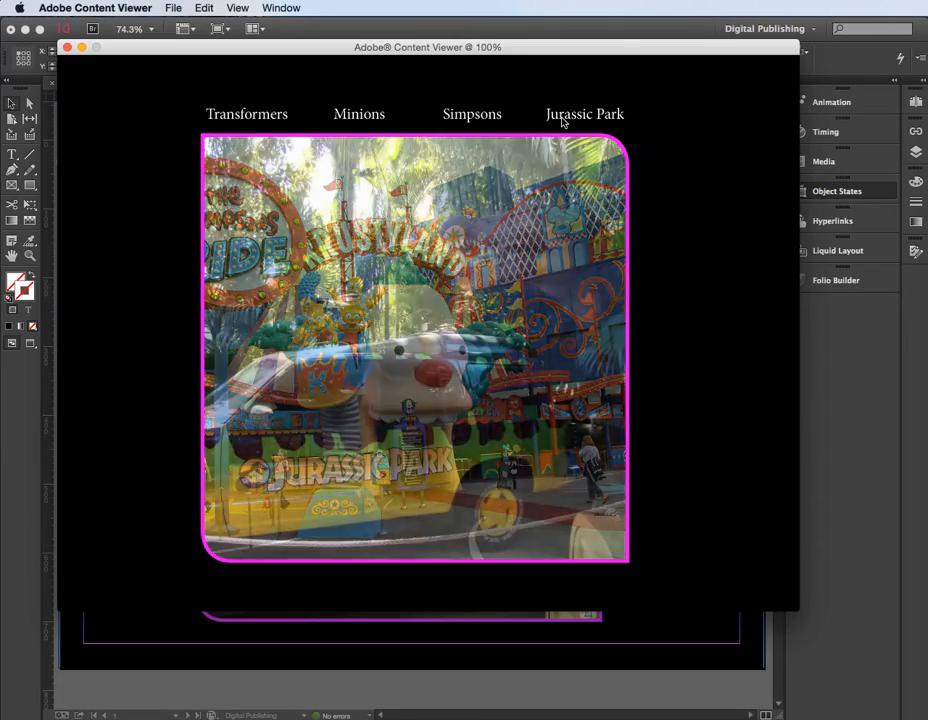
click(260, 116)
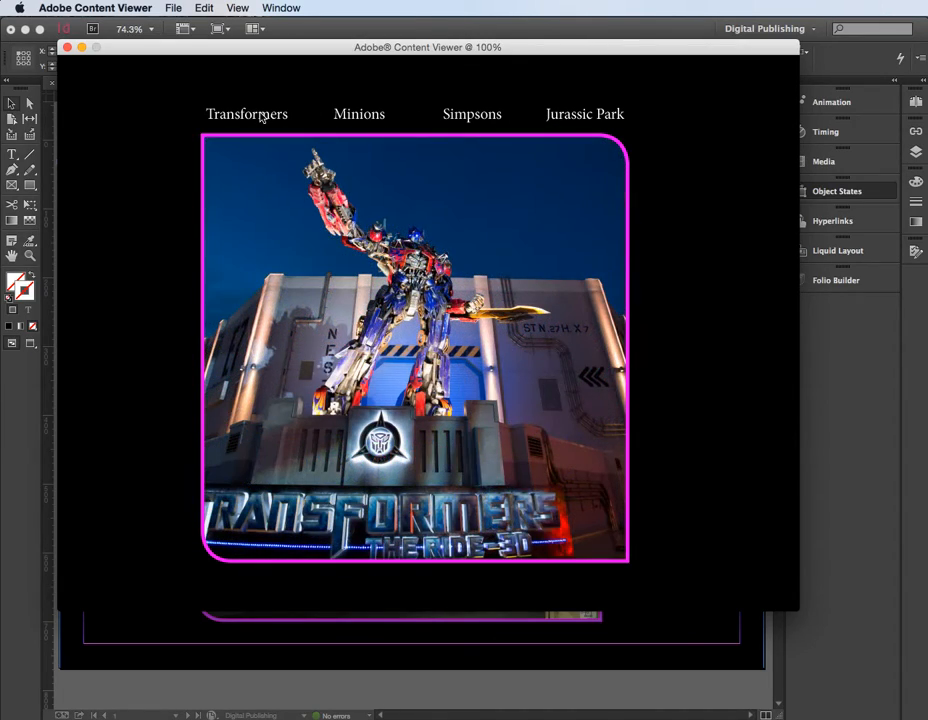
click(580, 120)
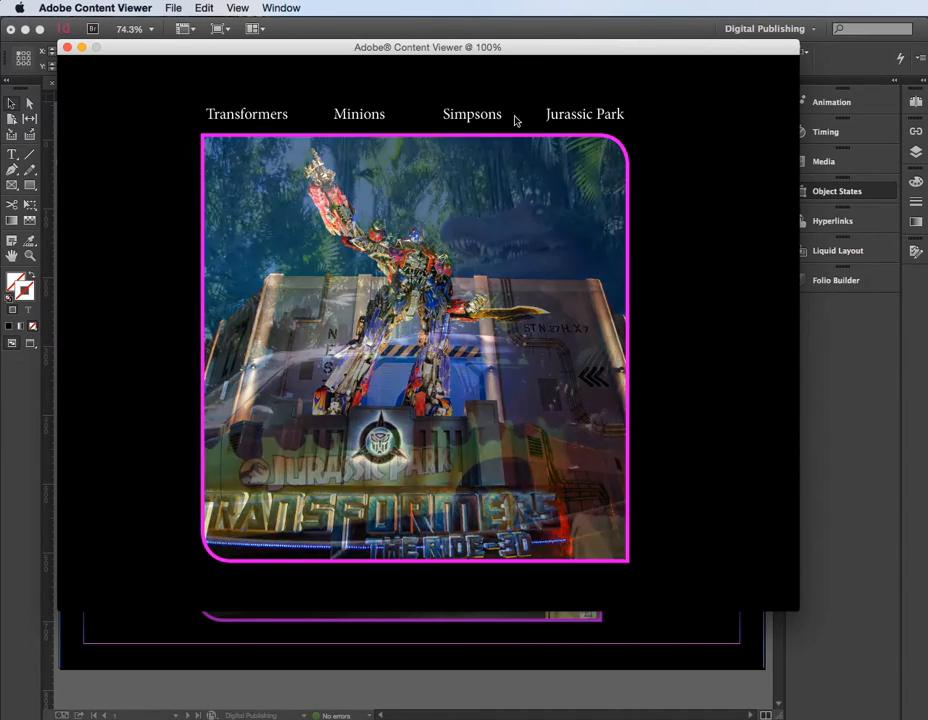
click(462, 118)
click(352, 118)
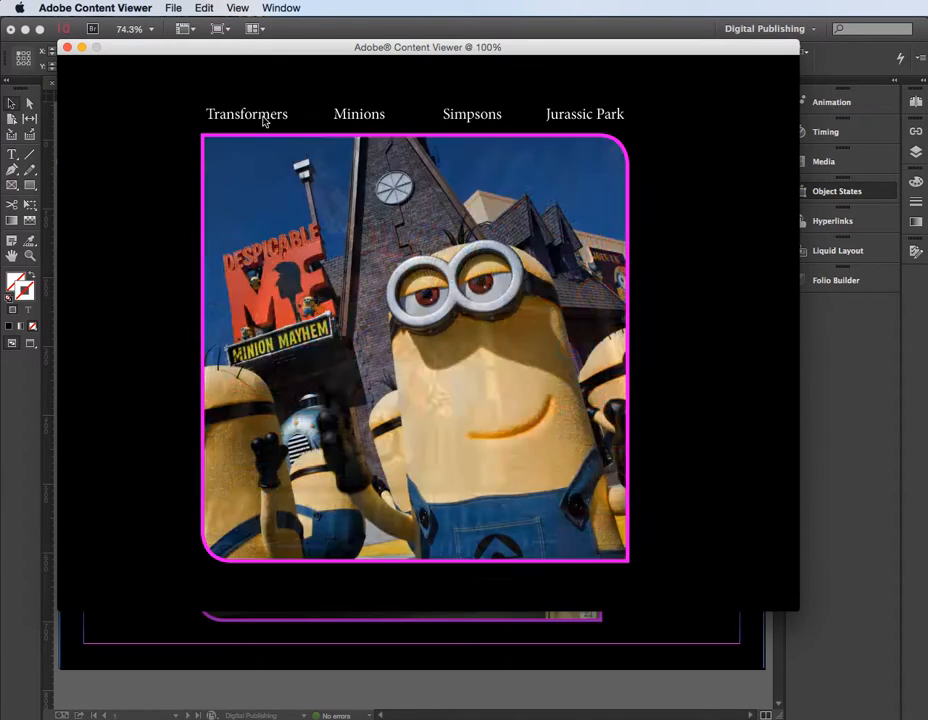
click(262, 116)
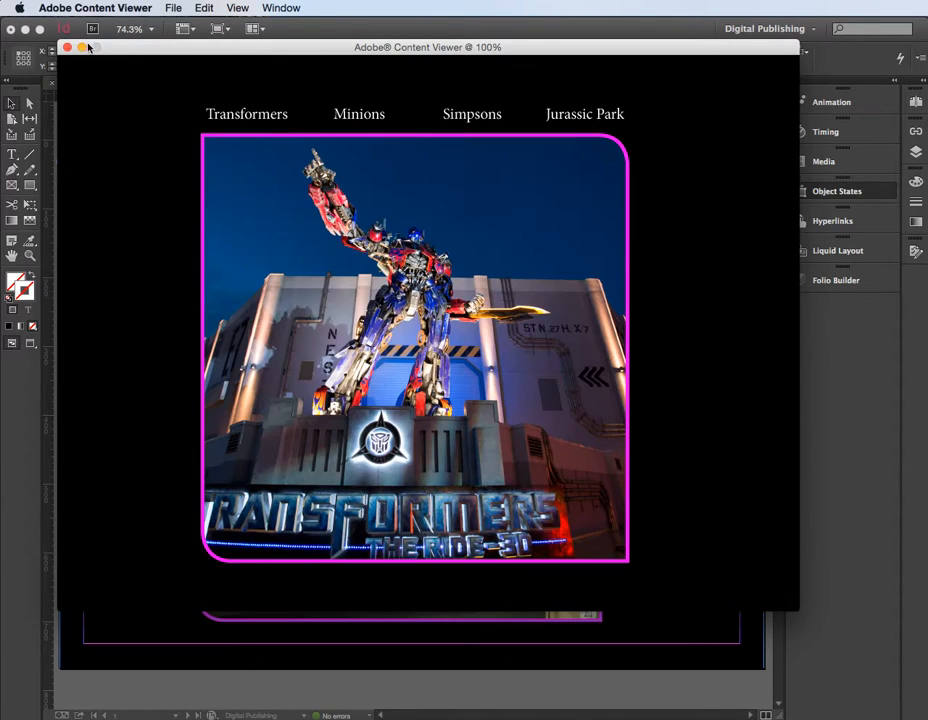
click(67, 47)
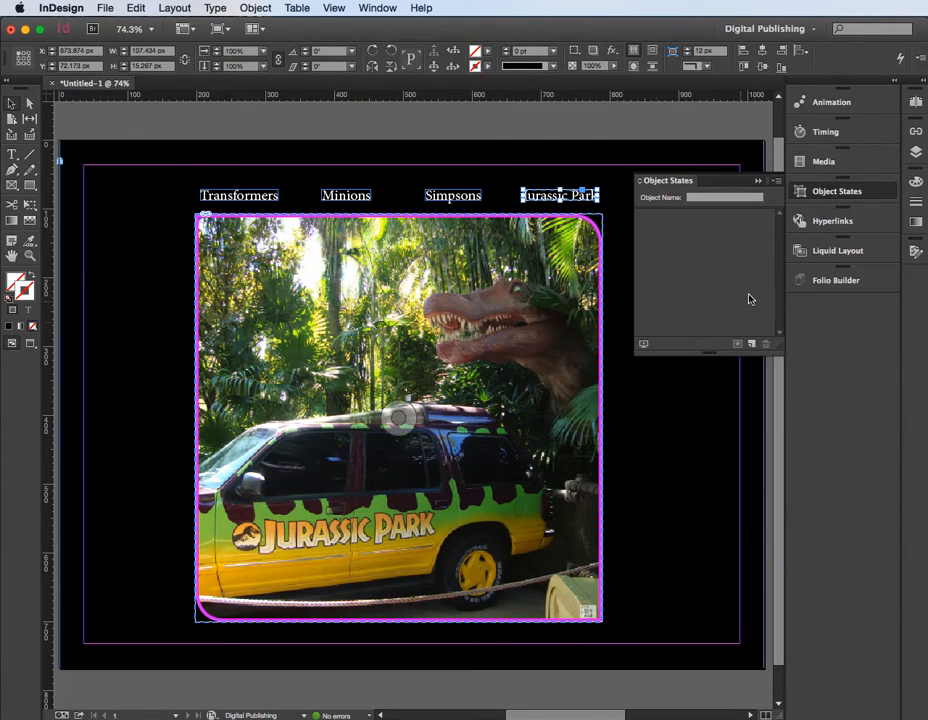
Create a three-sided polygon 100 px wide and 100 px high with 0% star inset at the photo's left edge
click(758, 181)
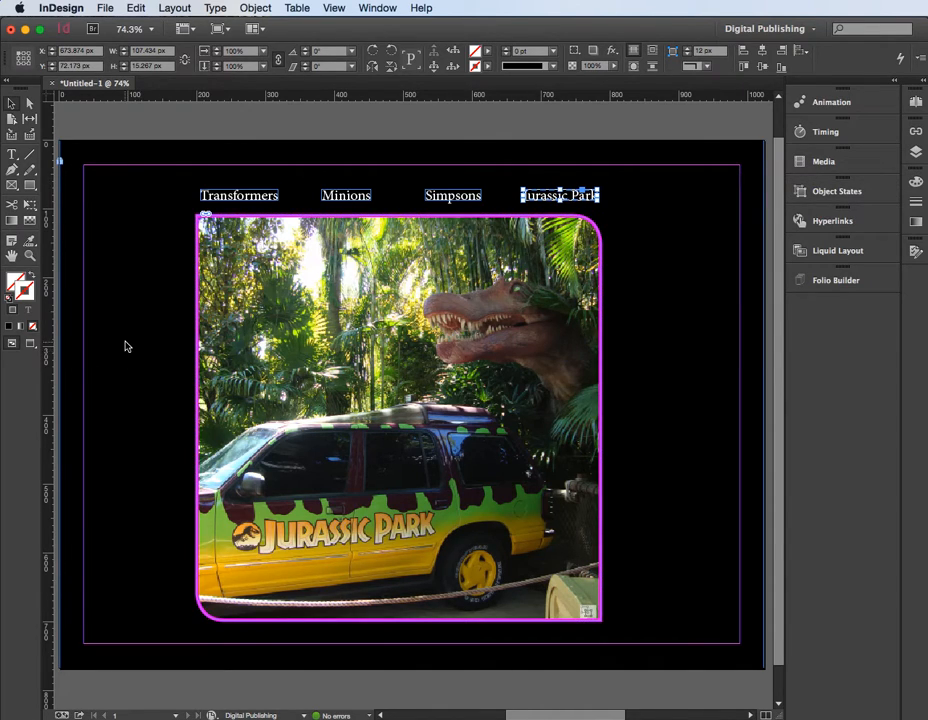
click(30, 186)
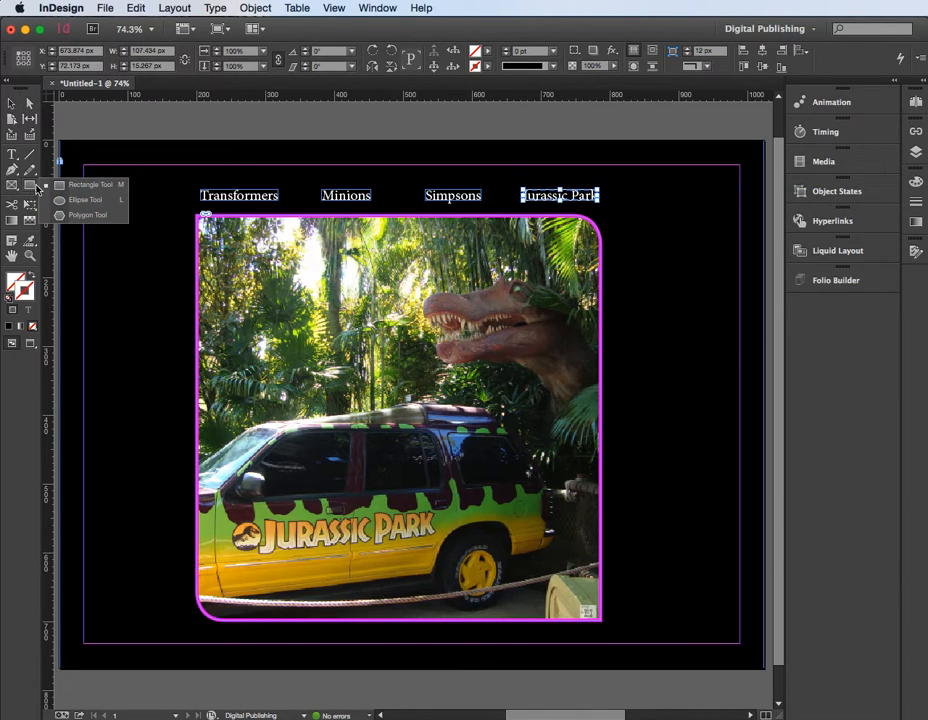
click(84, 216)
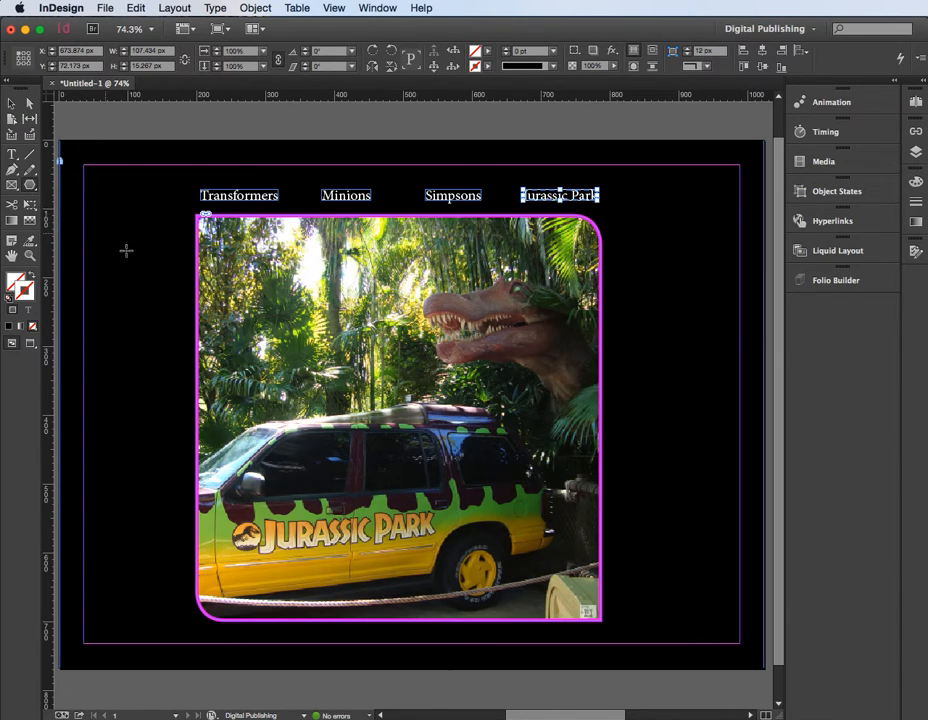
click(145, 352)
drag(668, 318, 315, 301)
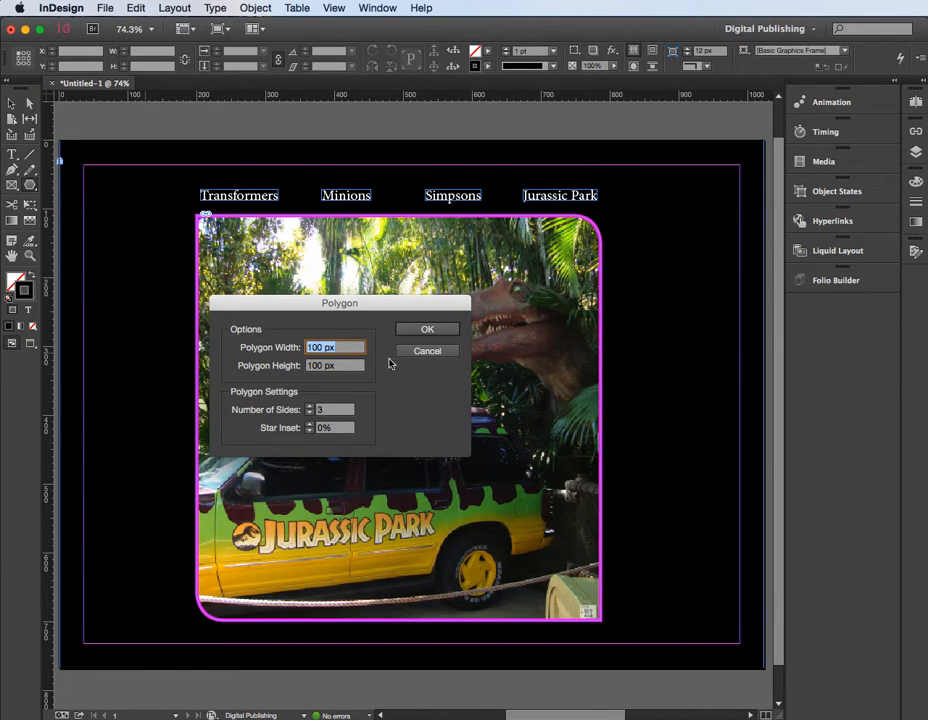
click(426, 329)
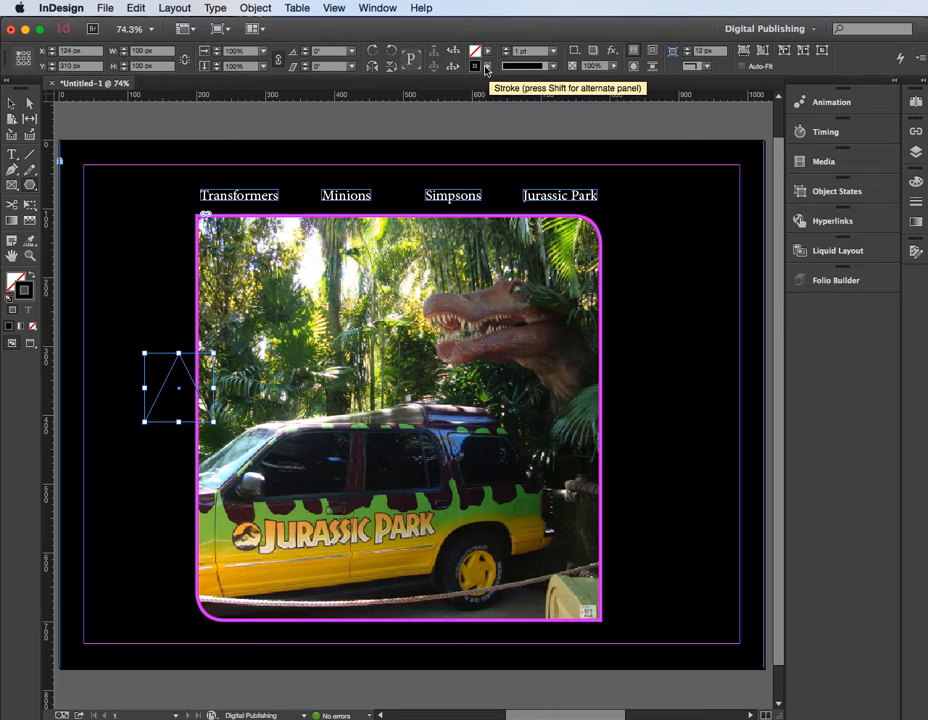
Set the triangle's stroke to None and its fill to Paper
click(488, 66)
click(390, 97)
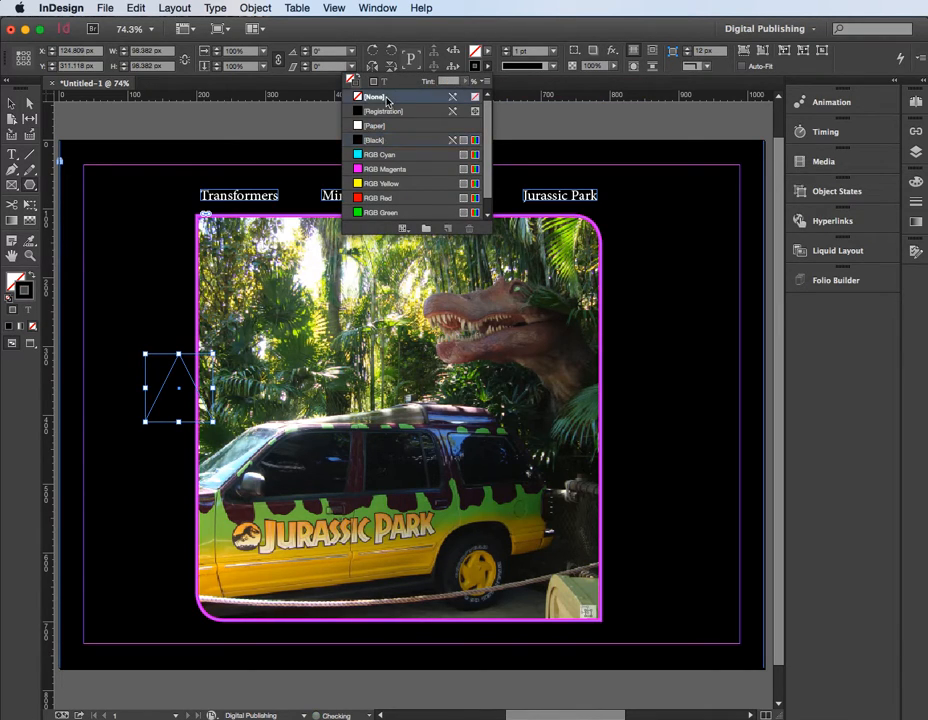
click(474, 52)
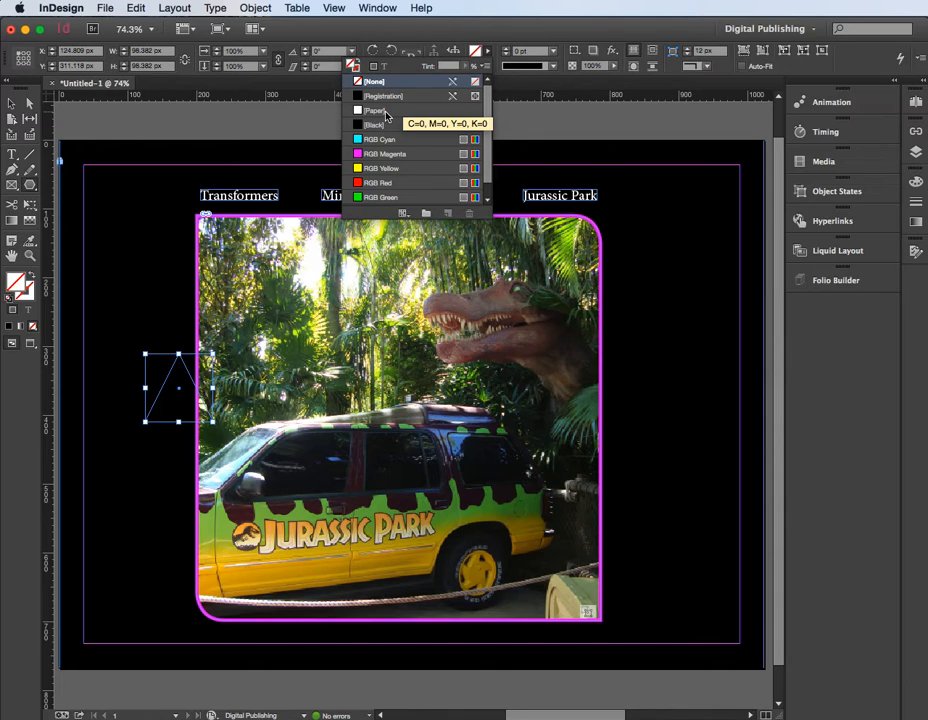
click(386, 116)
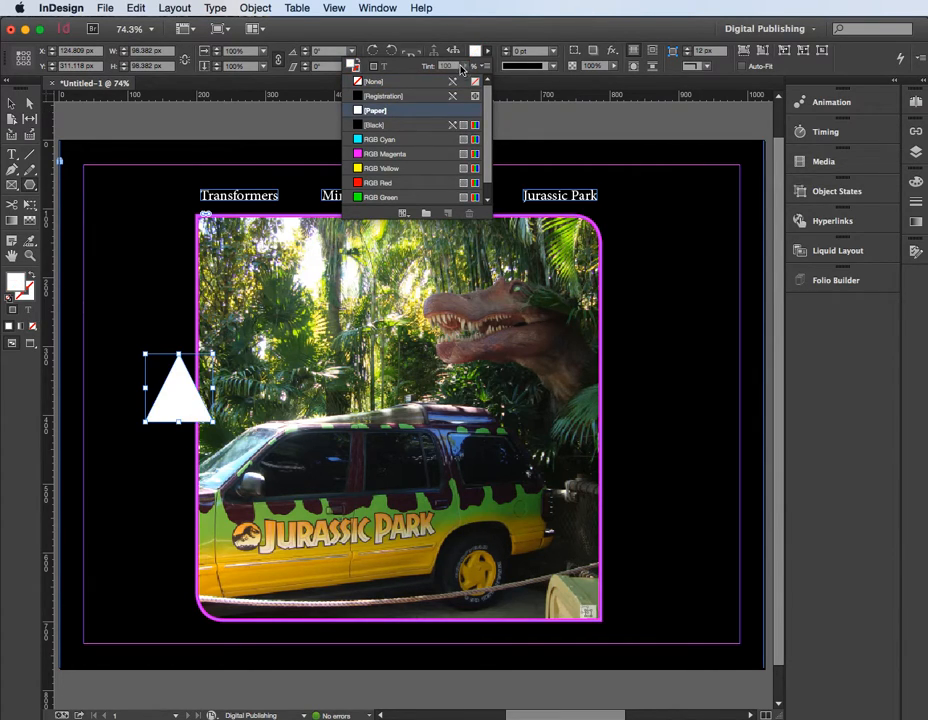
Lower the triangle's opacity to 59%
click(463, 69)
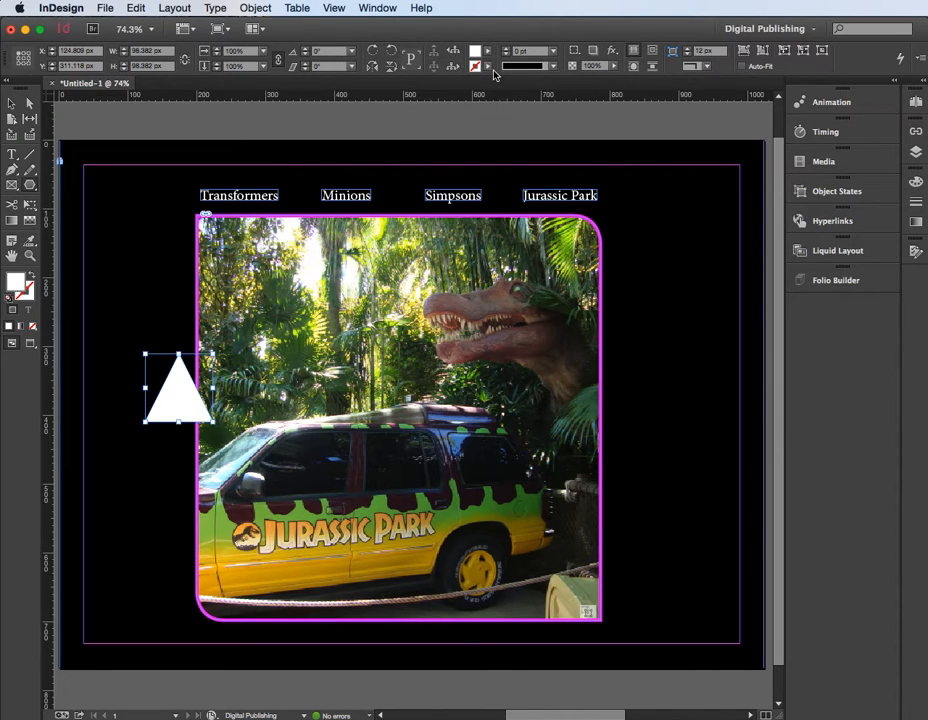
click(489, 52)
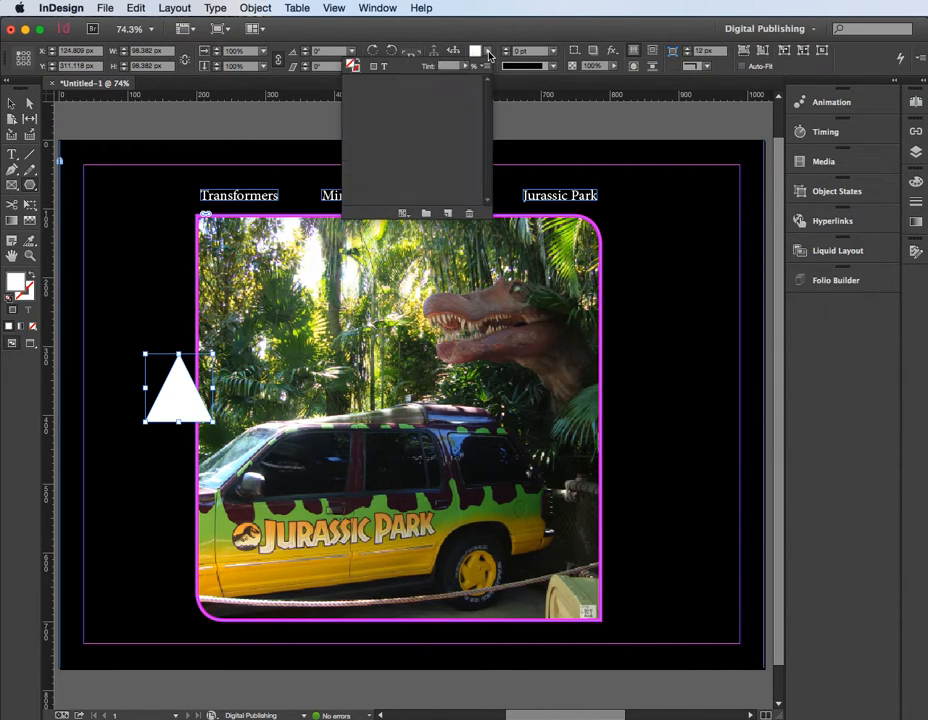
click(486, 50)
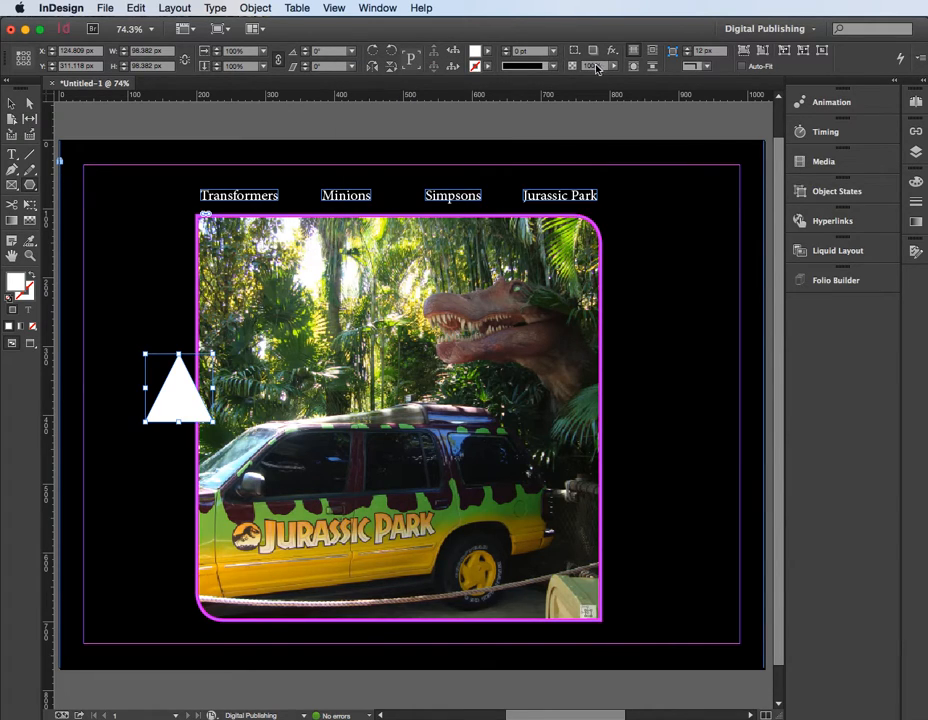
drag(616, 68, 586, 84)
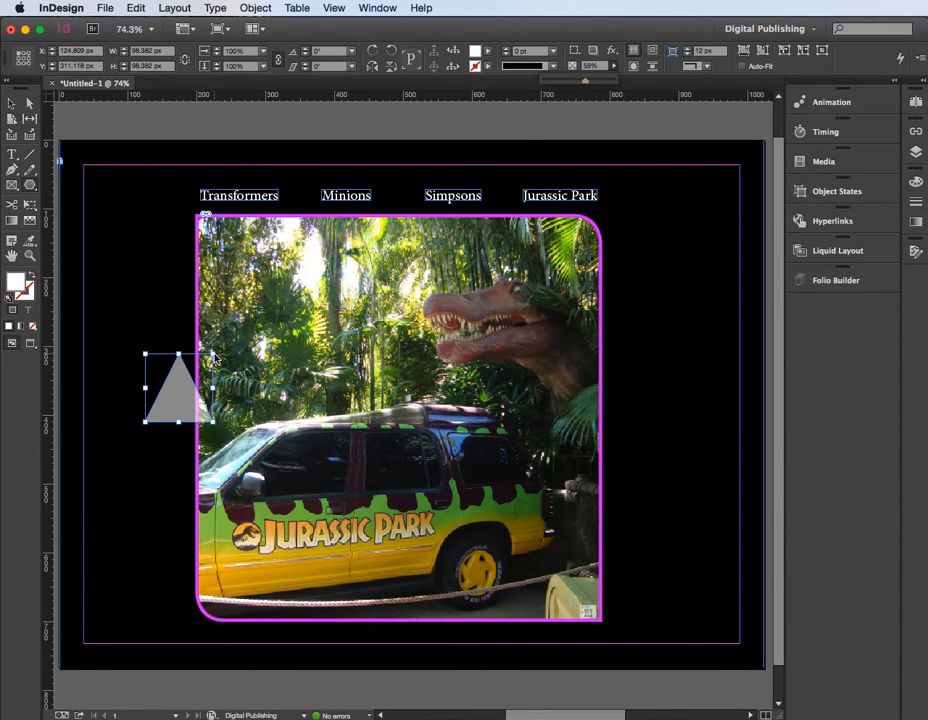
click(158, 315)
click(425, 350)
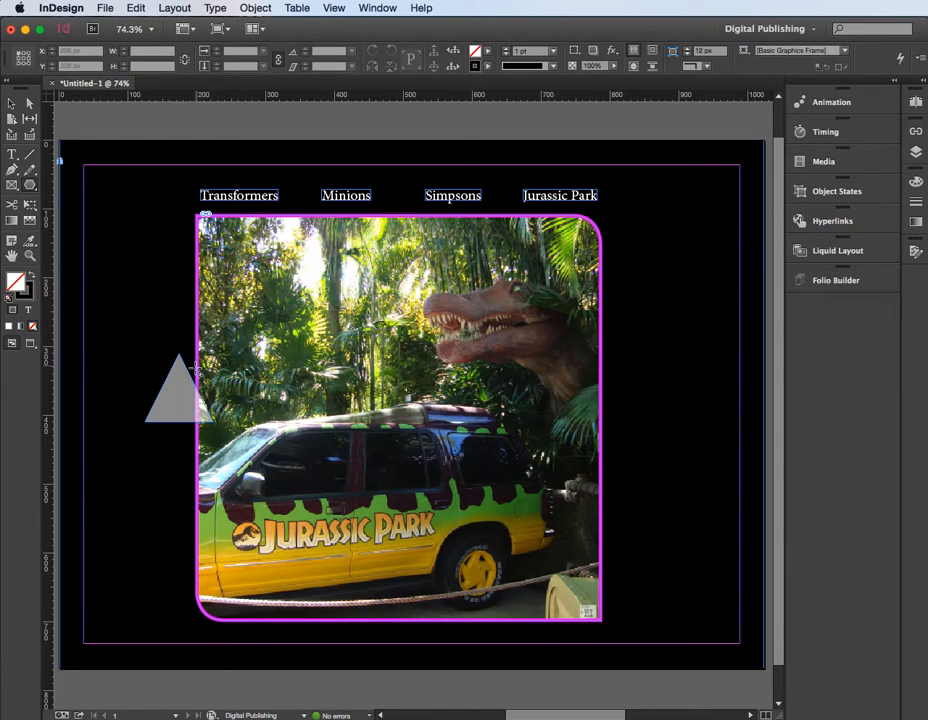
Shrink the triangle to about 80 px wide and 58 px high
click(11, 103)
click(175, 396)
drag(206, 366, 199, 383)
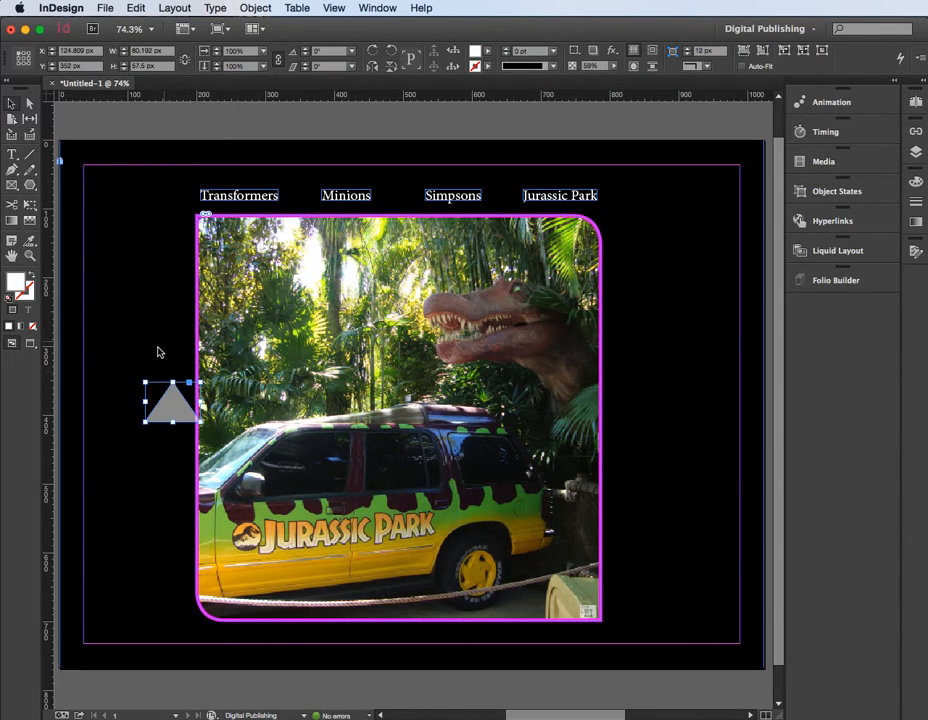
Rotate the triangle 90°, reshape it to about 92 by 36 px, and place it just left of the photo frame
click(317, 53)
key(Return)
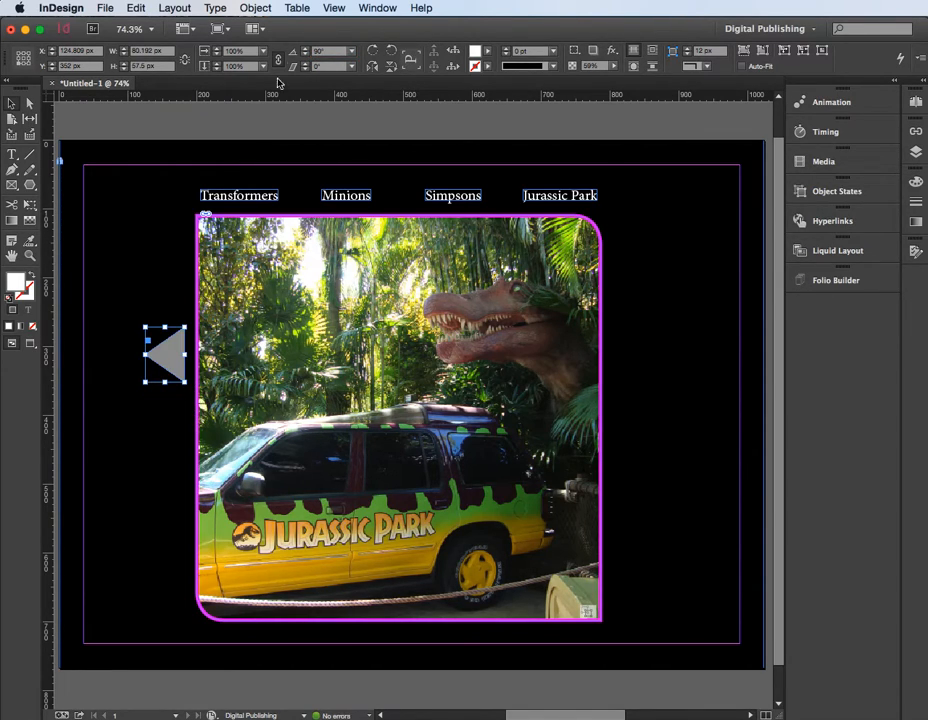
drag(154, 365, 181, 383)
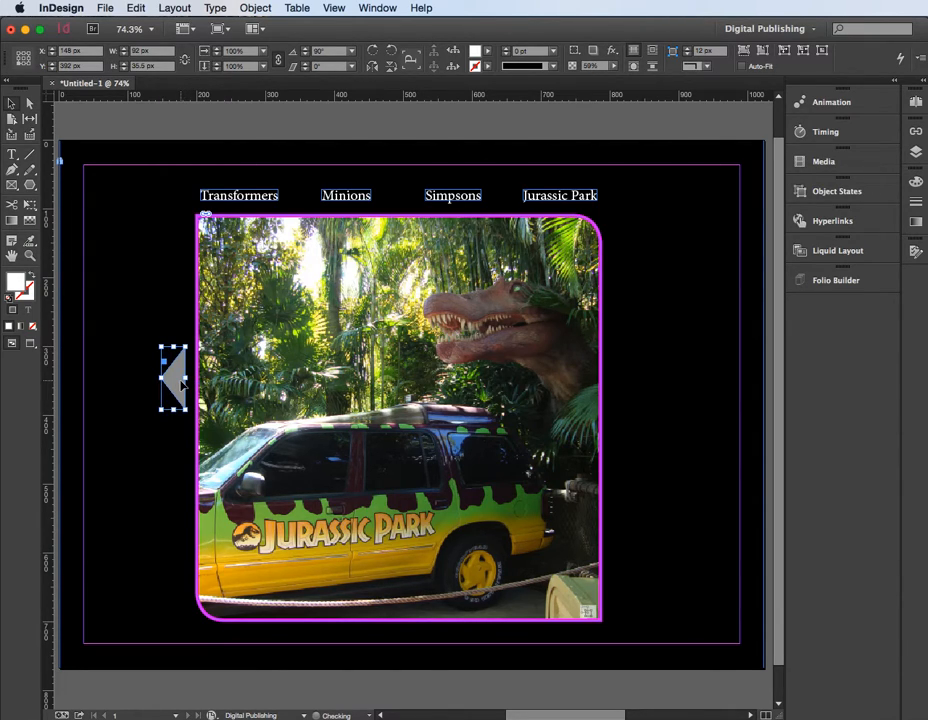
Duplicate the triangle level with the original to the photo's right side and flip the copy to point right
drag(181, 383, 632, 377)
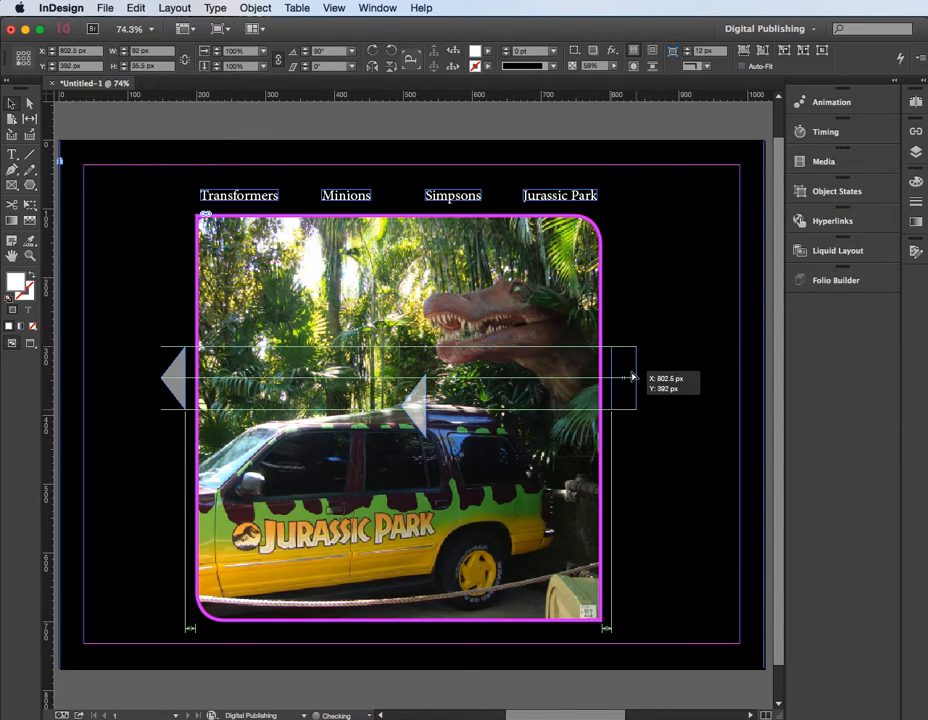
drag(632, 377, 632, 377)
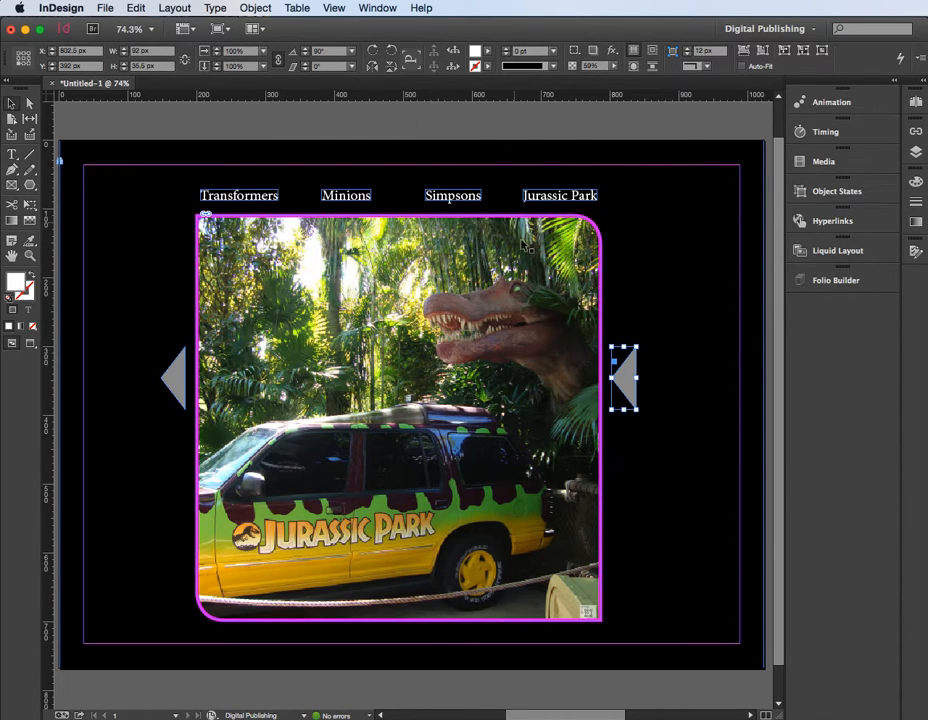
click(375, 67)
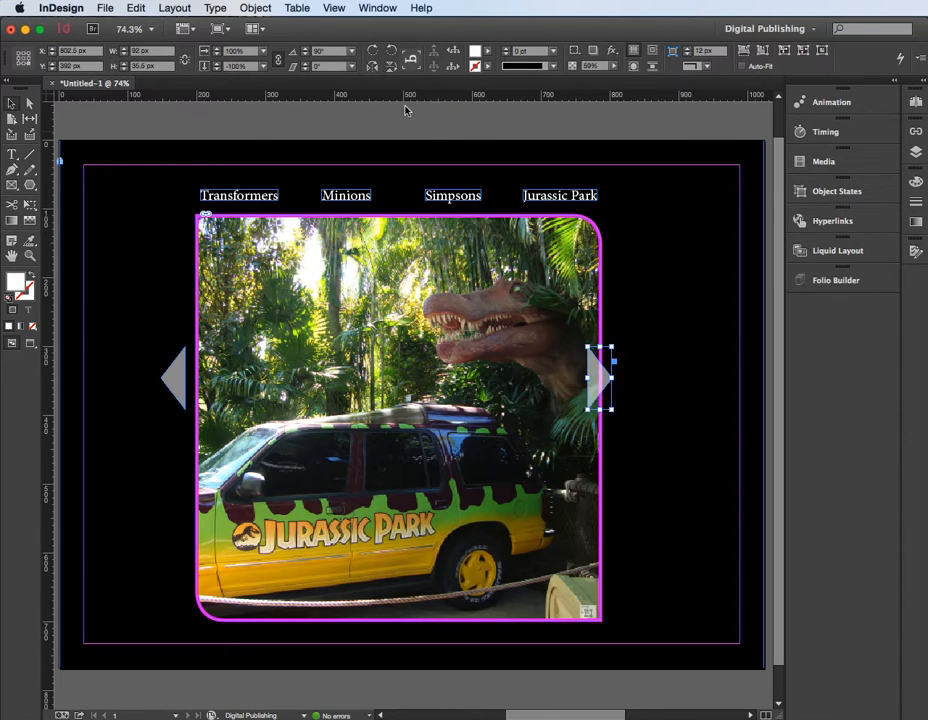
Move the flipped triangle just outside the photo frame's right edge, level with the left triangle
drag(597, 380, 620, 383)
click(642, 375)
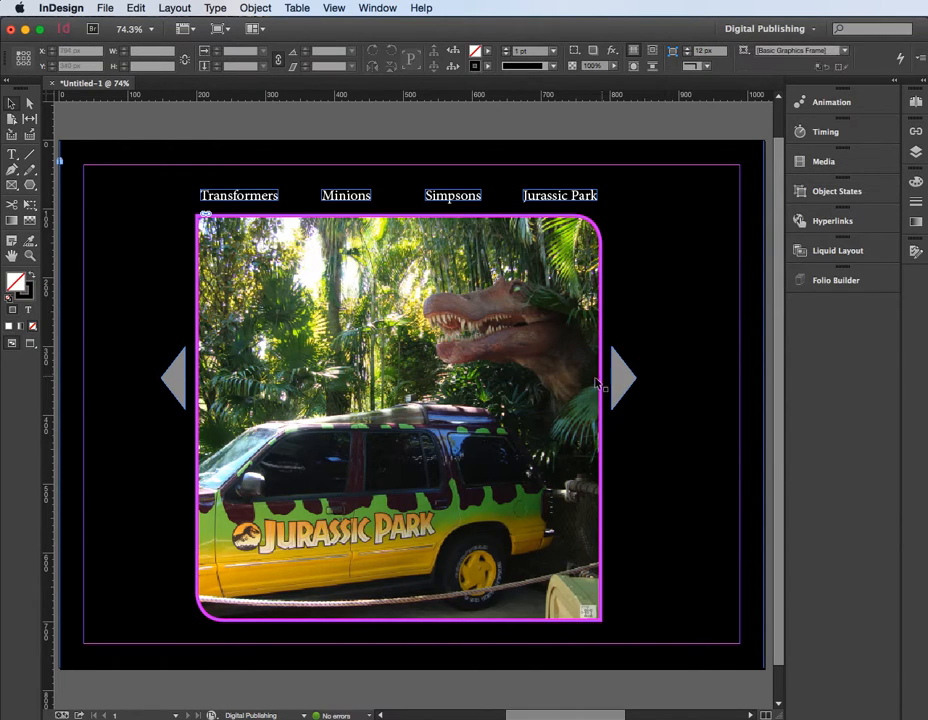
Convert the left triangle into a button named "previous"
click(176, 378)
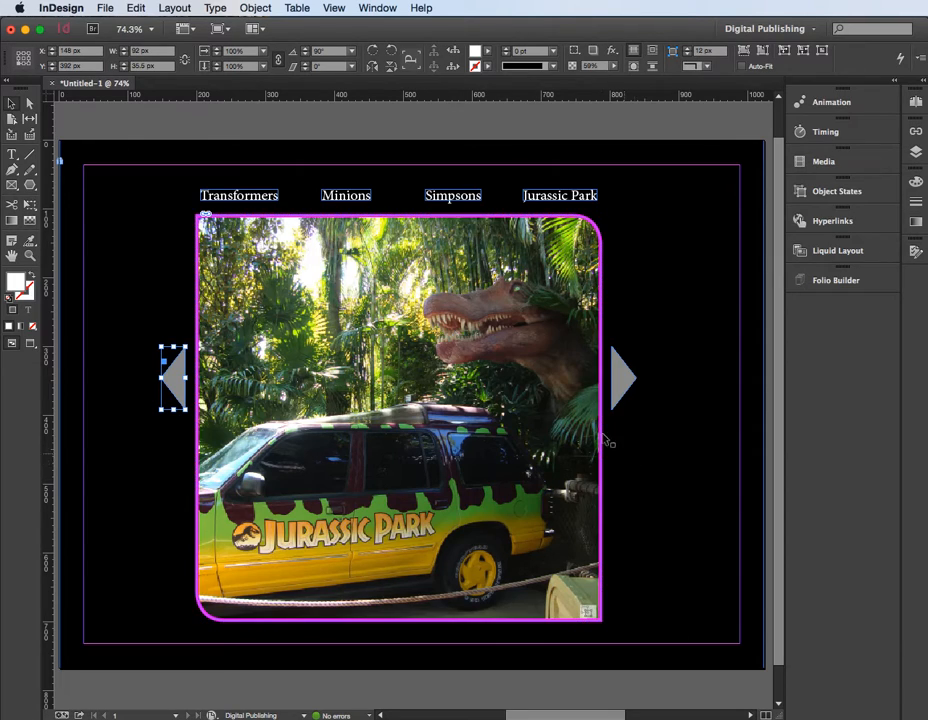
click(379, 8)
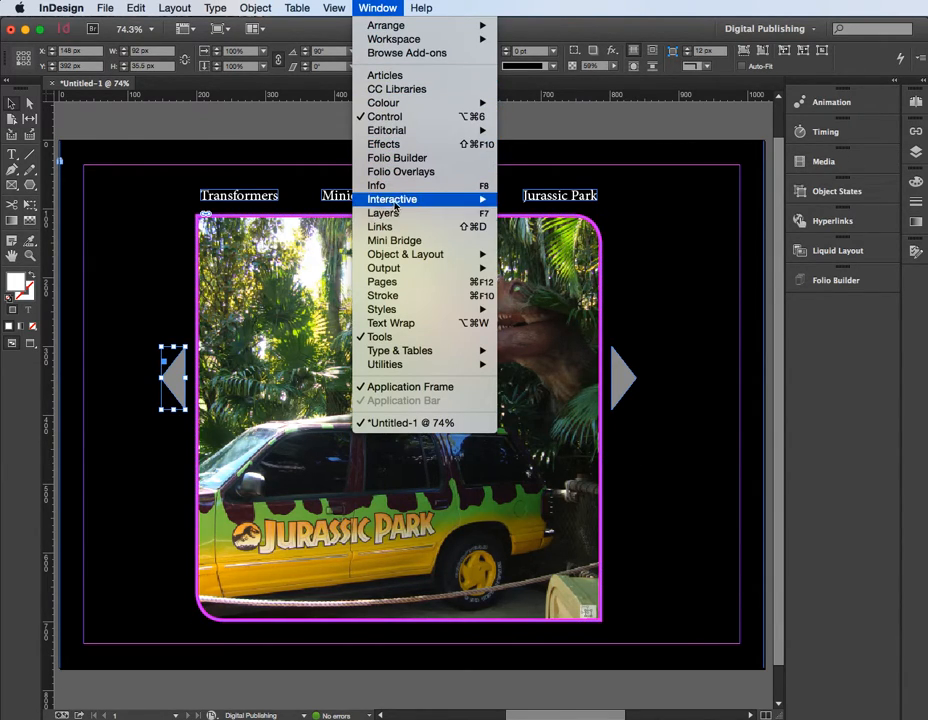
mouse_move(430, 199)
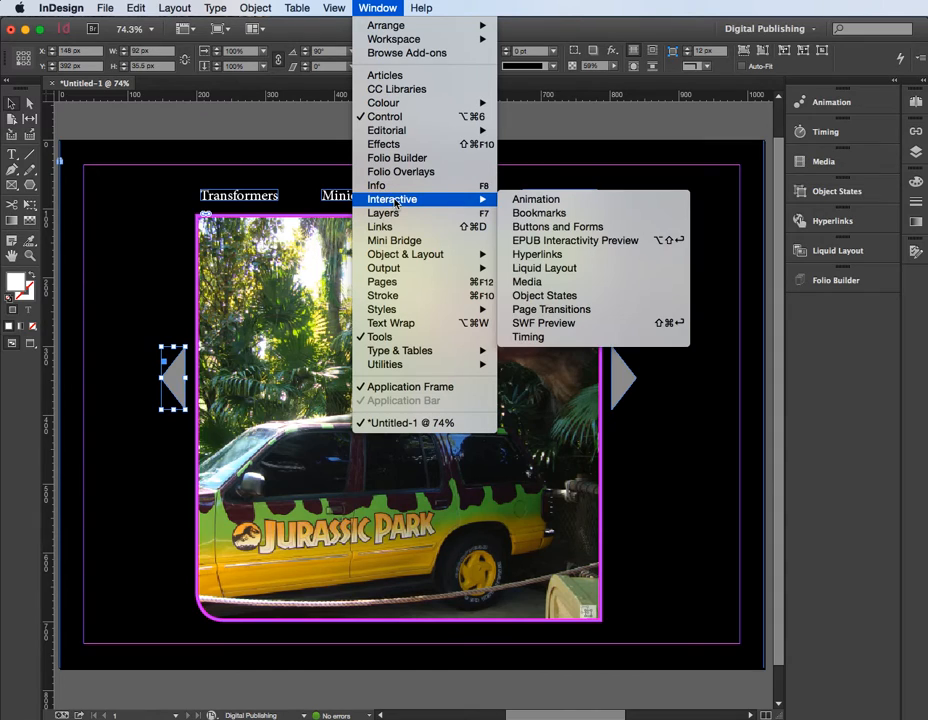
click(562, 229)
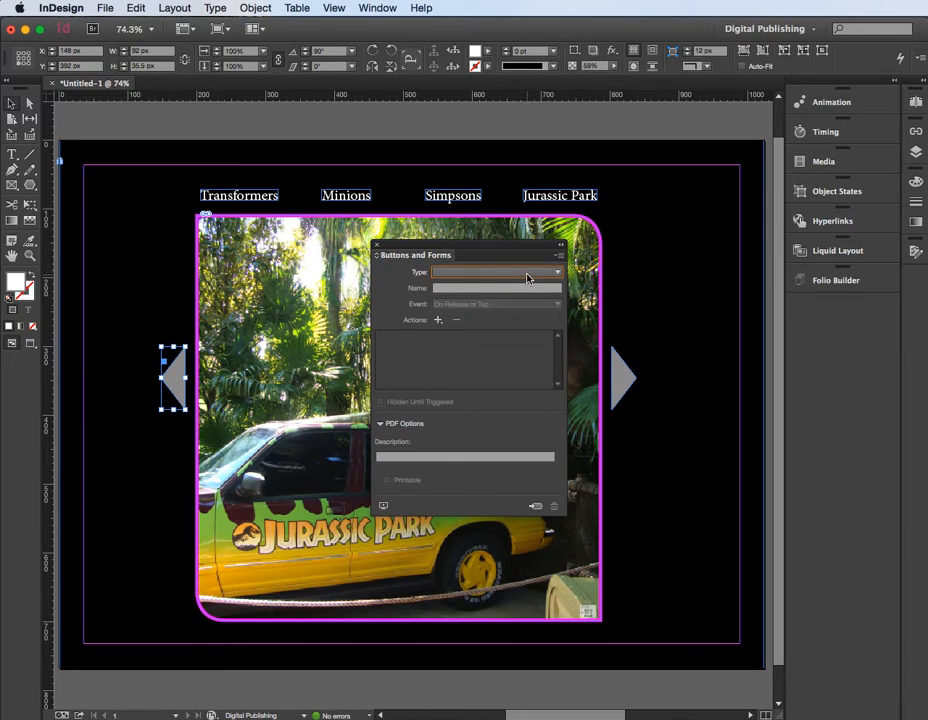
click(489, 272)
click(478, 288)
click(428, 289)
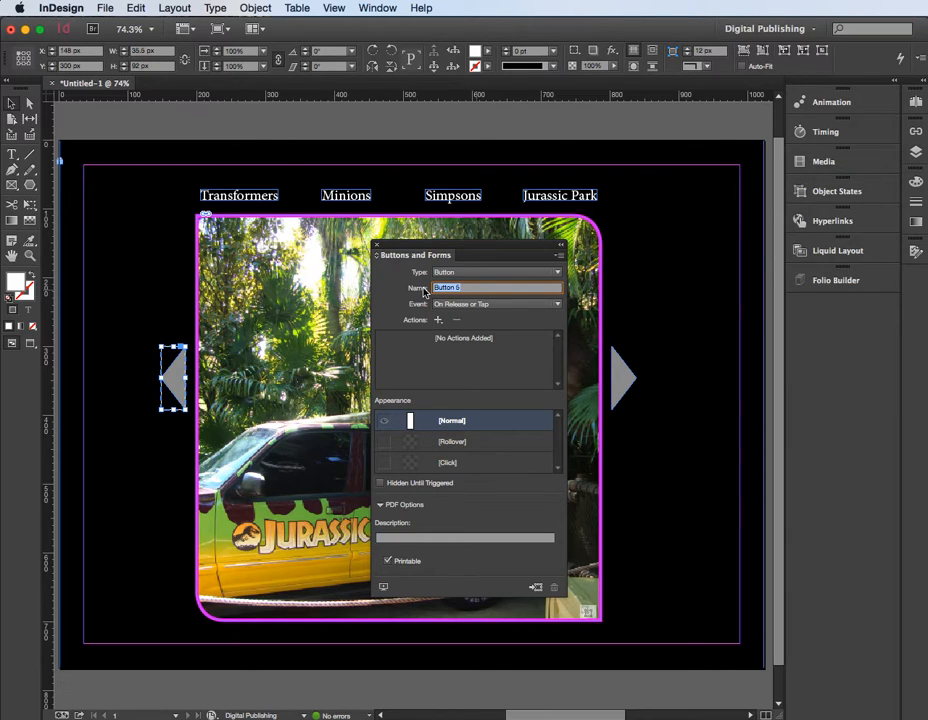
text(P)
Give the previous button a Go To Previous State action for the universal studios object, with Stop at First State toggled on
click(437, 320)
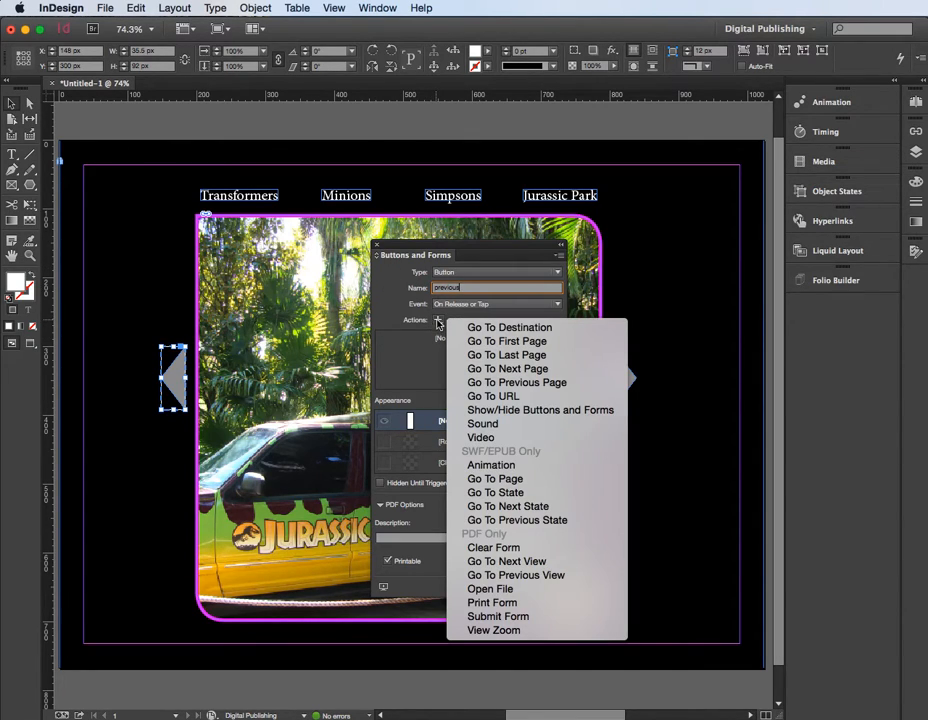
click(517, 523)
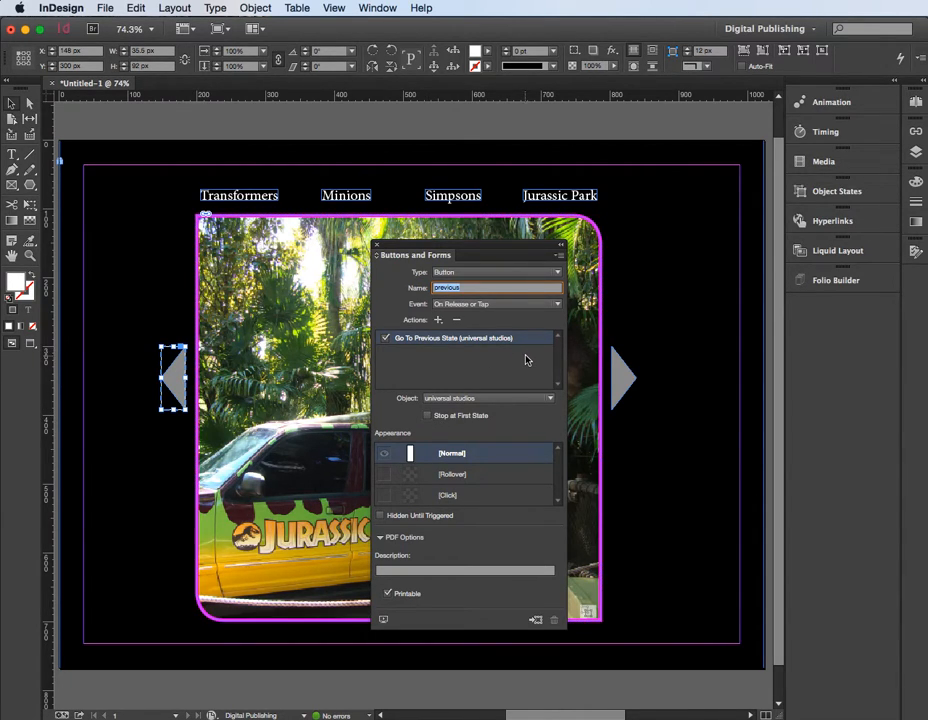
click(428, 416)
Convert the right triangle into a button named "next"
click(622, 378)
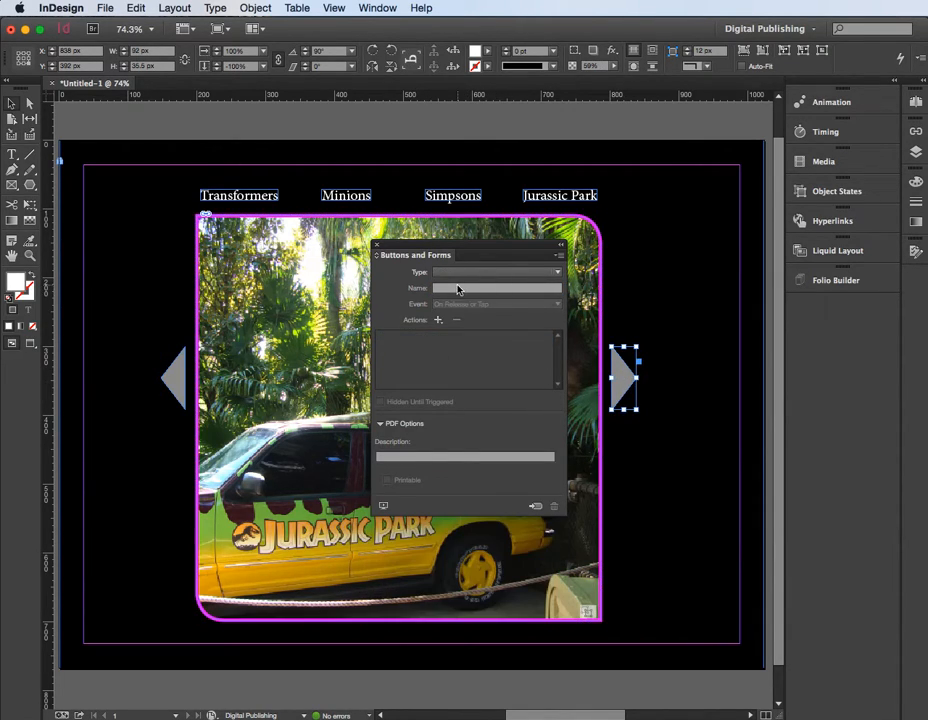
click(466, 274)
click(458, 286)
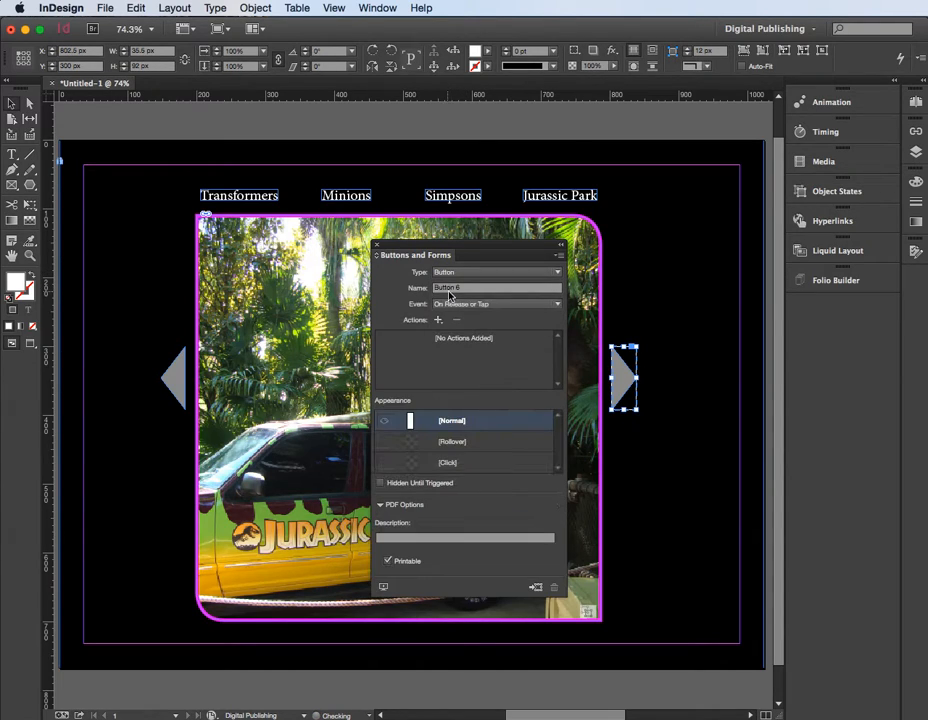
text(R)
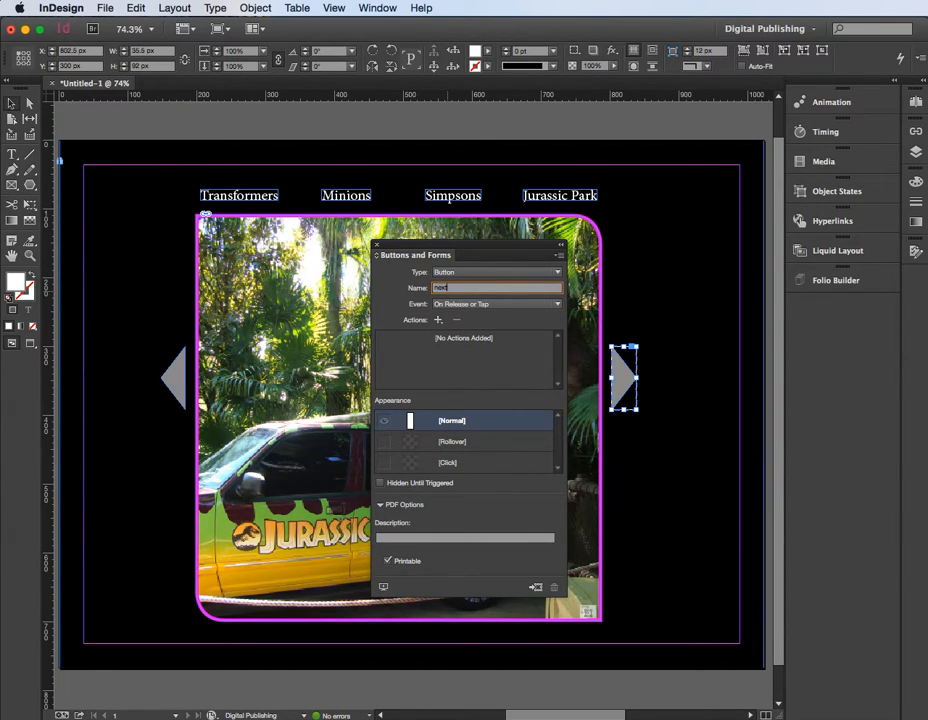
Give the next button a Go To Next State action for the universal studios object, with Stop at Last State enabled
click(437, 319)
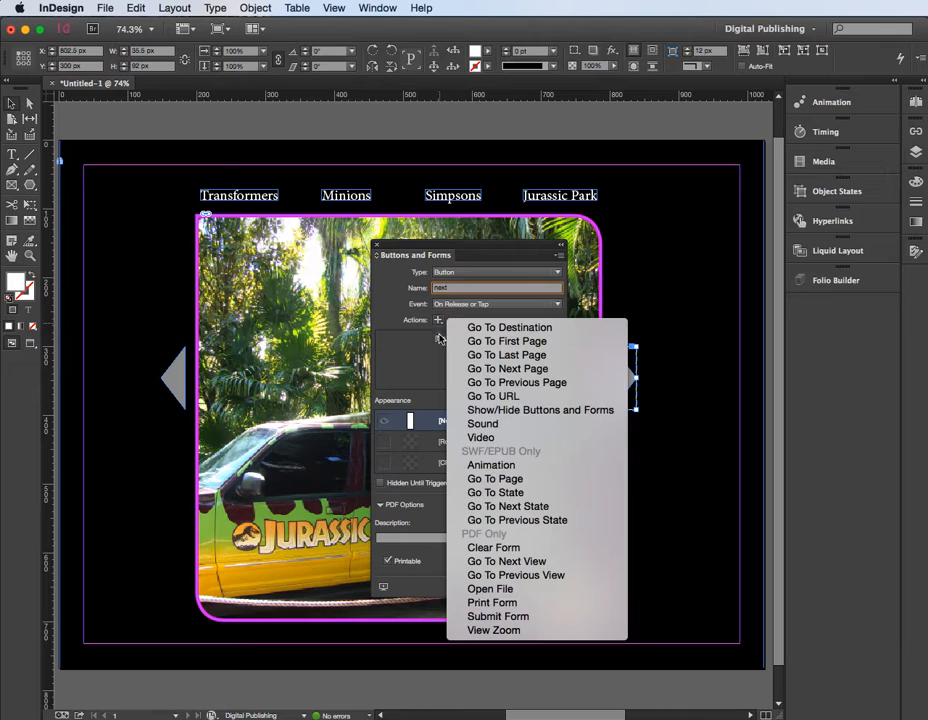
click(495, 506)
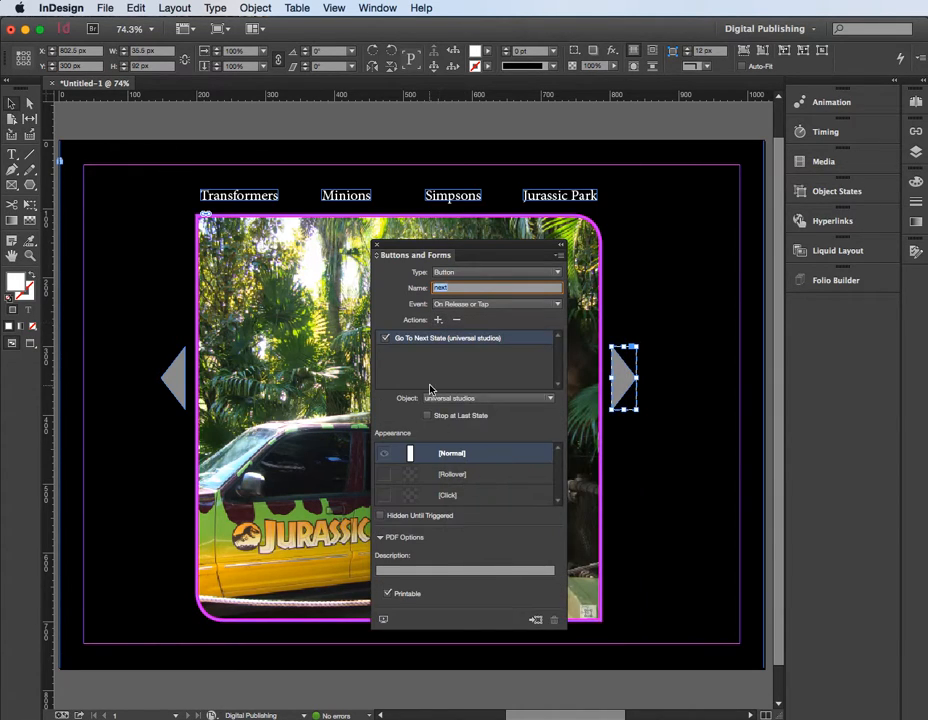
click(428, 415)
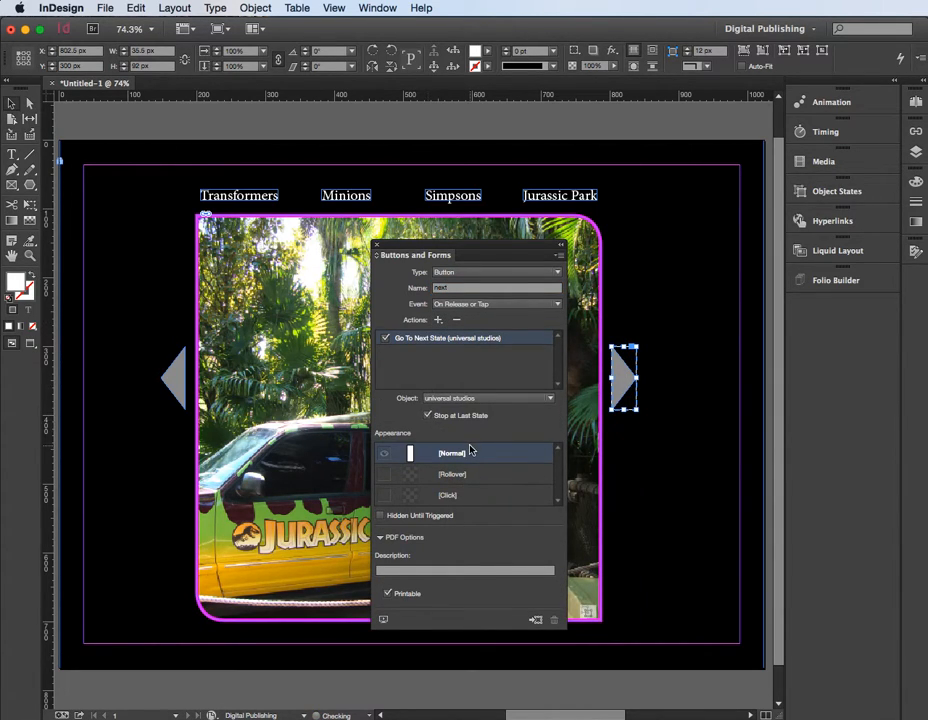
click(377, 247)
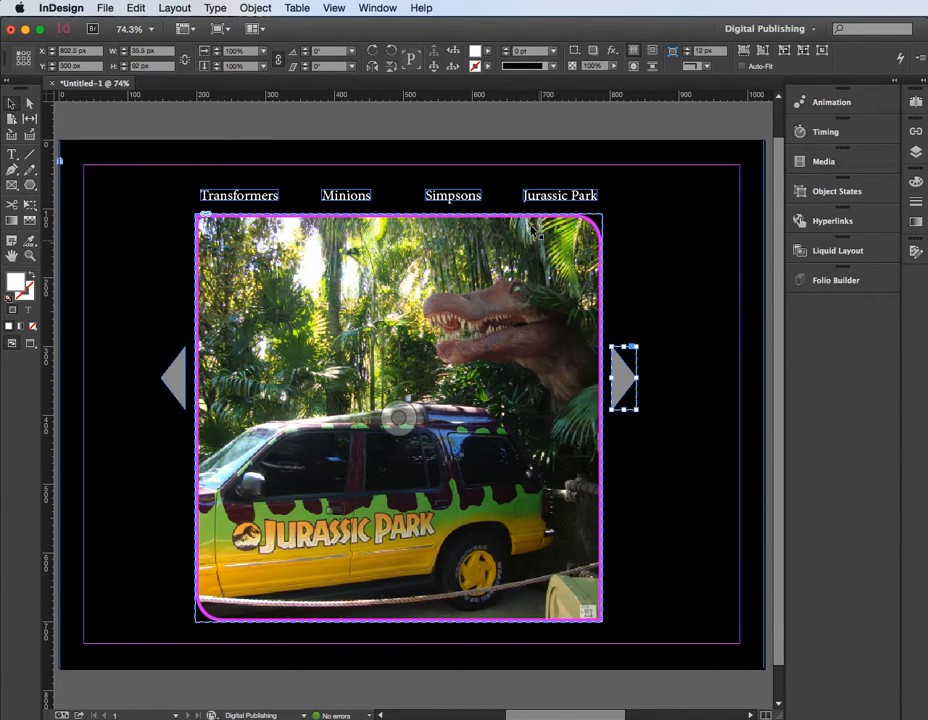
Preview the folio in Adobe Content Viewer and test both arrow buttons by stepping forwards and backwards through the photos
click(106, 8)
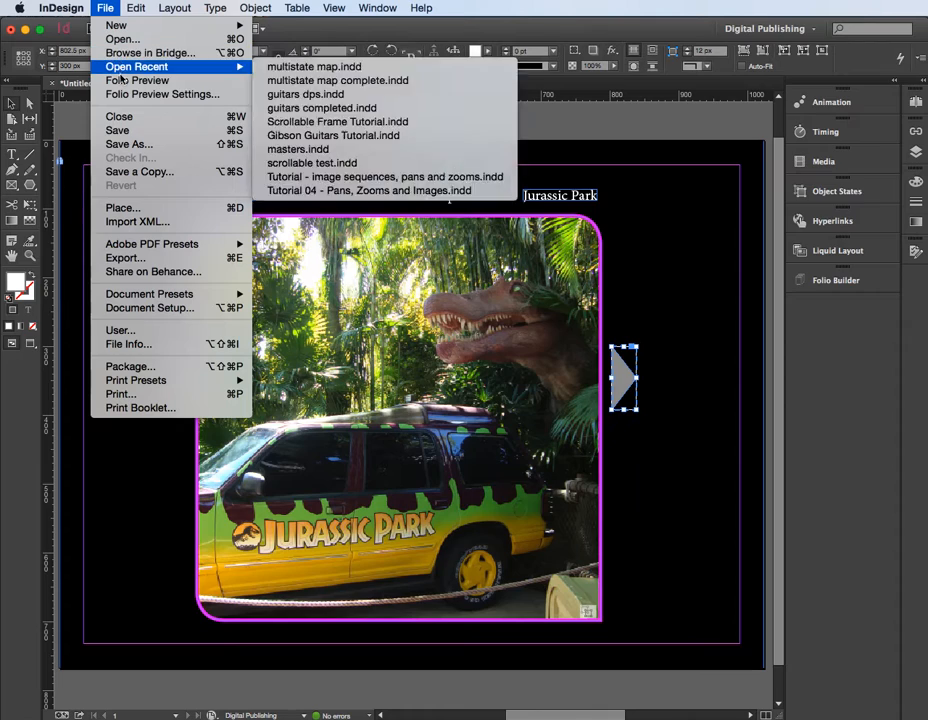
click(150, 80)
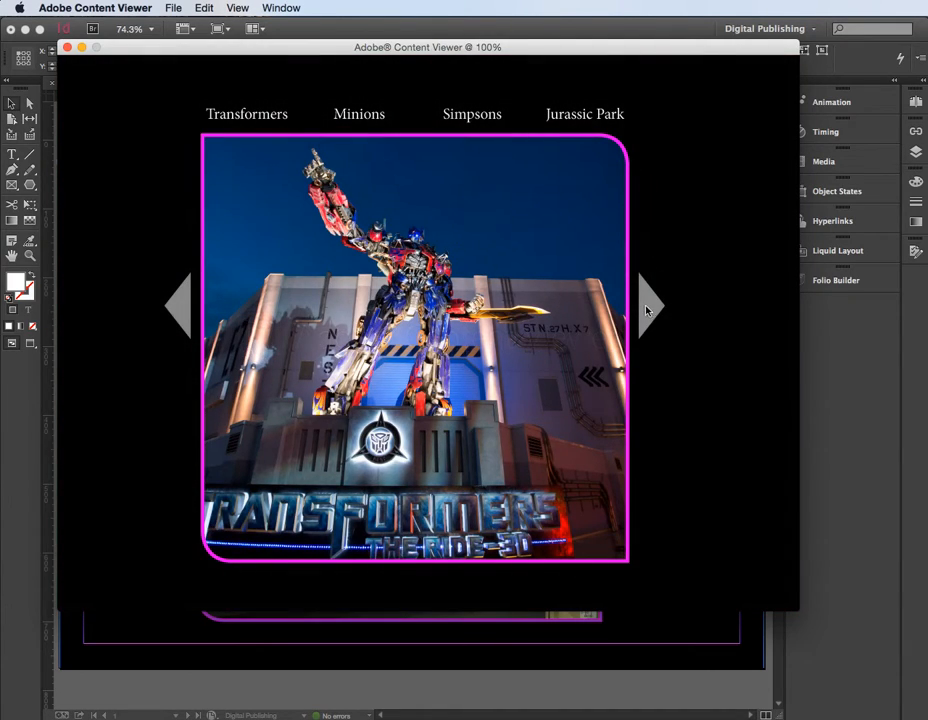
click(648, 310)
click(176, 305)
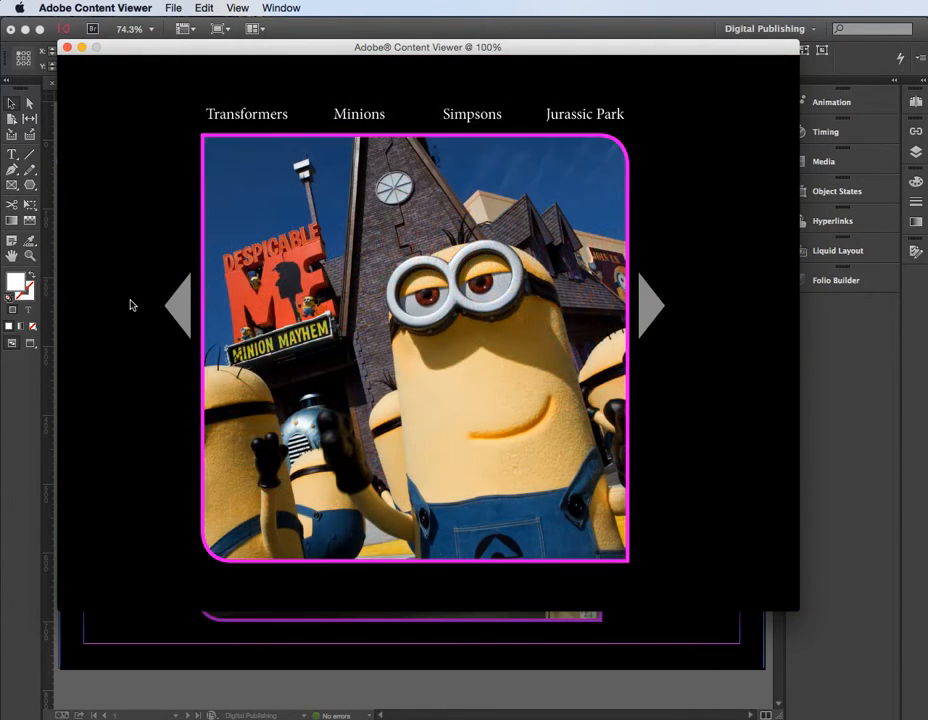
click(172, 300)
click(172, 300)
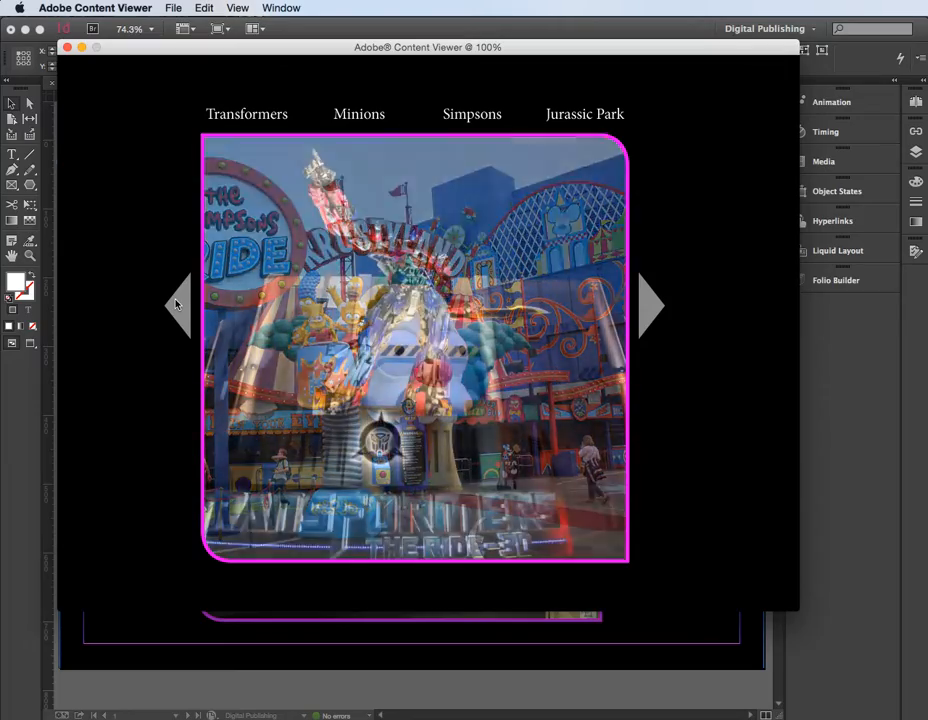
click(655, 303)
click(655, 303)
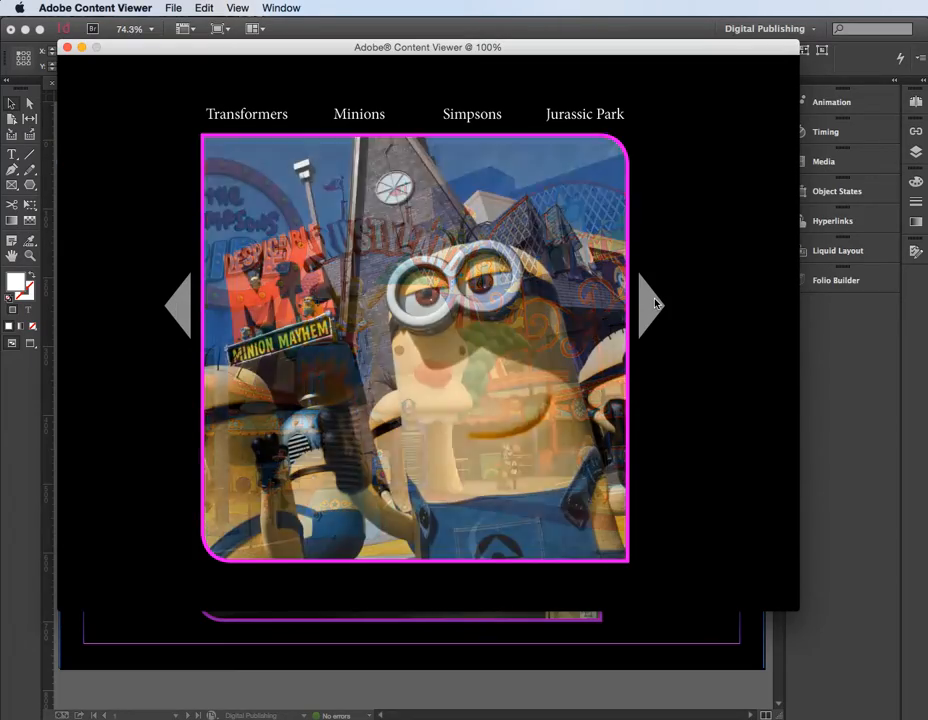
click(655, 303)
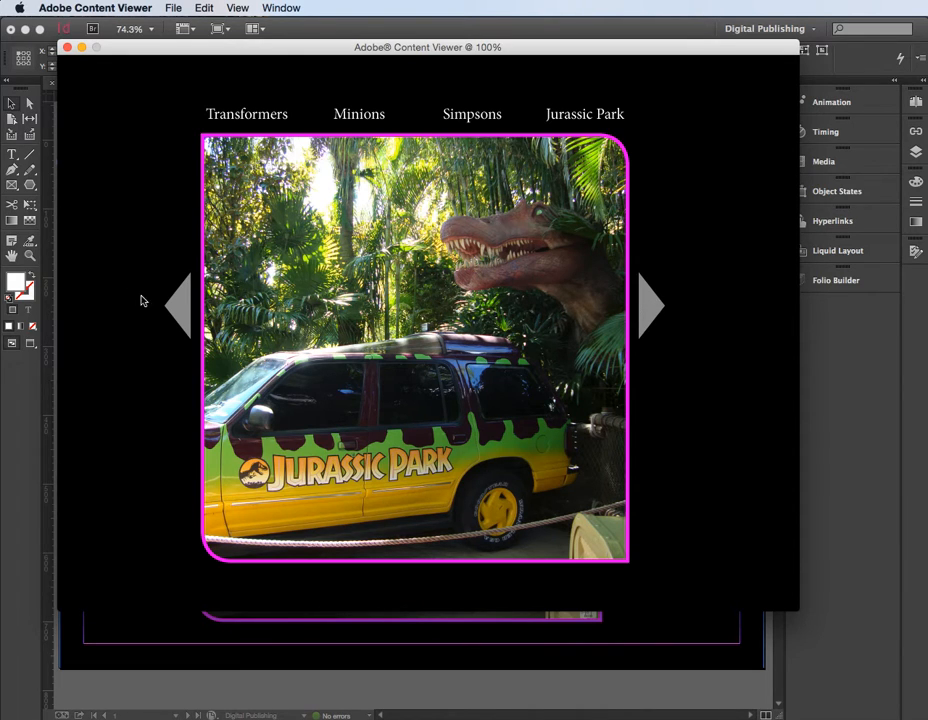
click(178, 303)
click(178, 303)
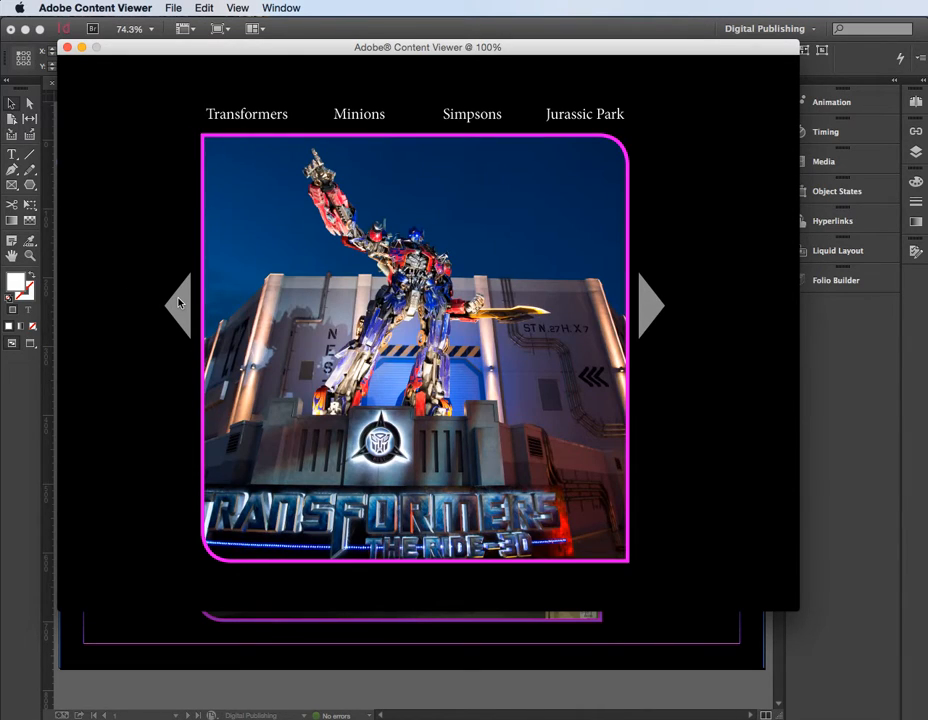
Test the Minions, Simpsons and Jurassic Park buttons plus the previous arrow in the preview, and close it
click(360, 122)
click(485, 118)
click(578, 116)
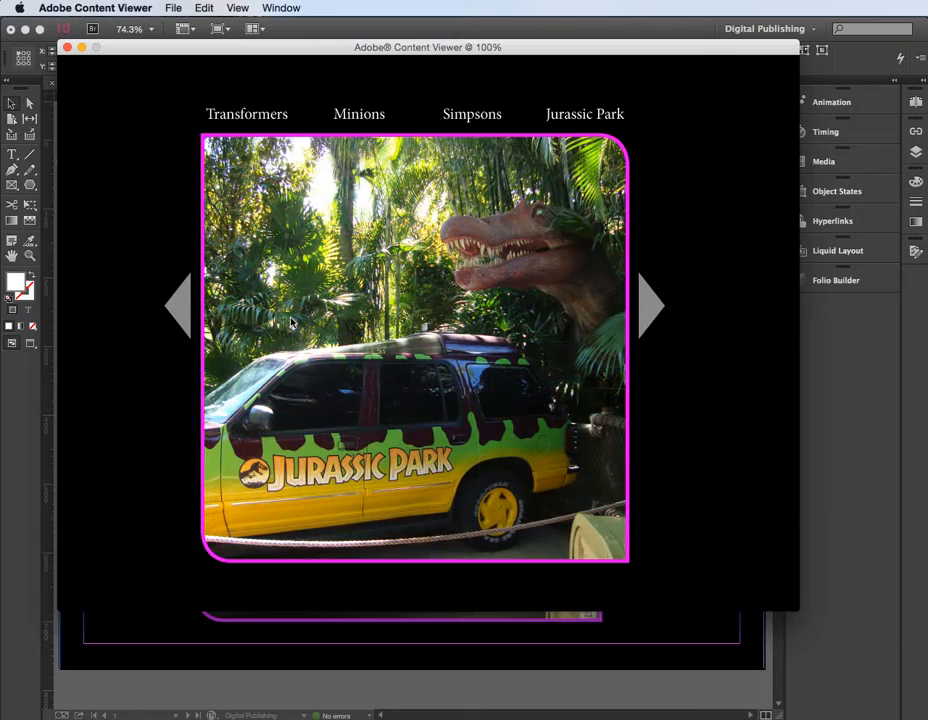
click(178, 303)
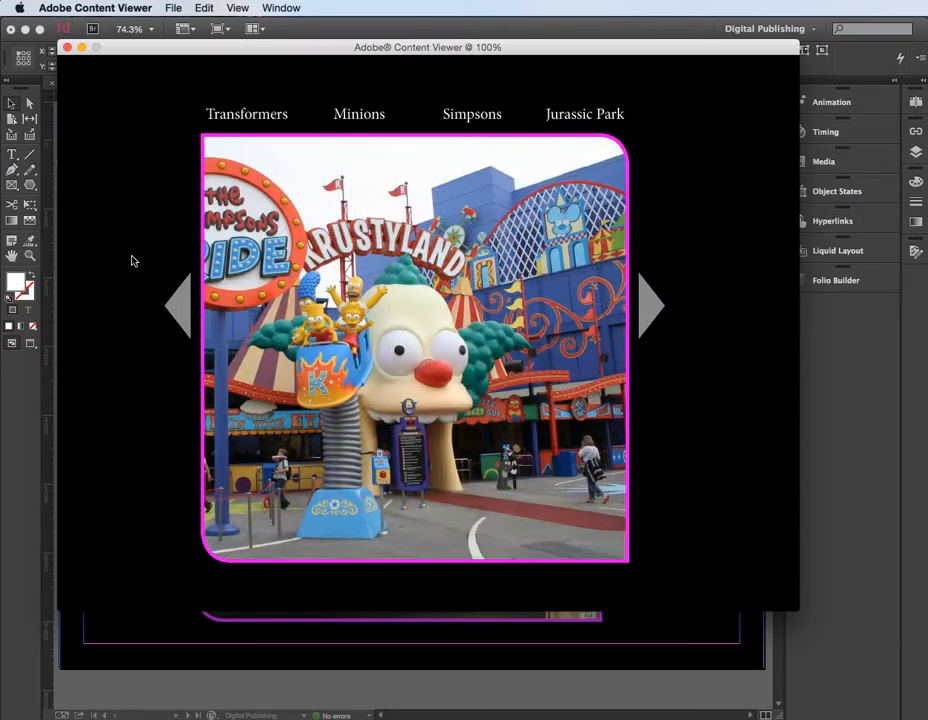
click(67, 48)
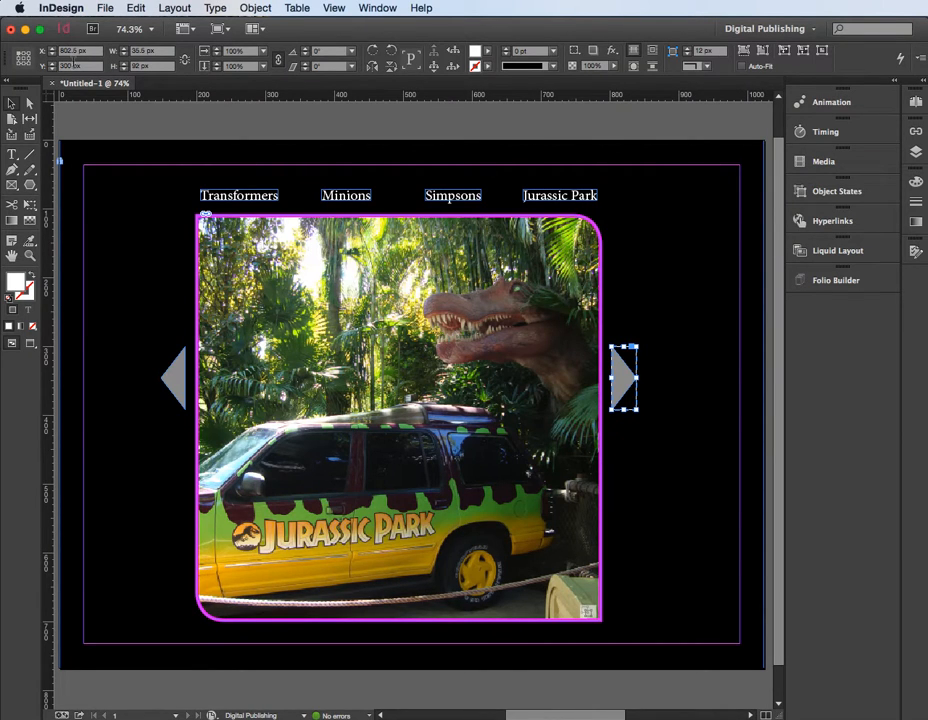
Display the Folio Overlays slideshow options for the multi-state photo object
click(290, 303)
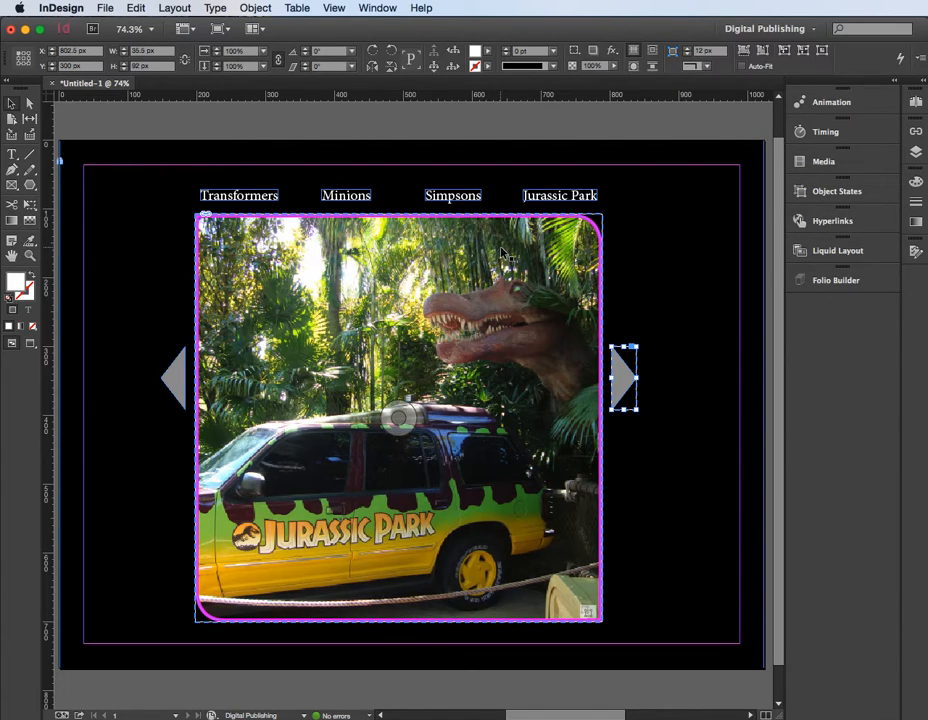
click(400, 200)
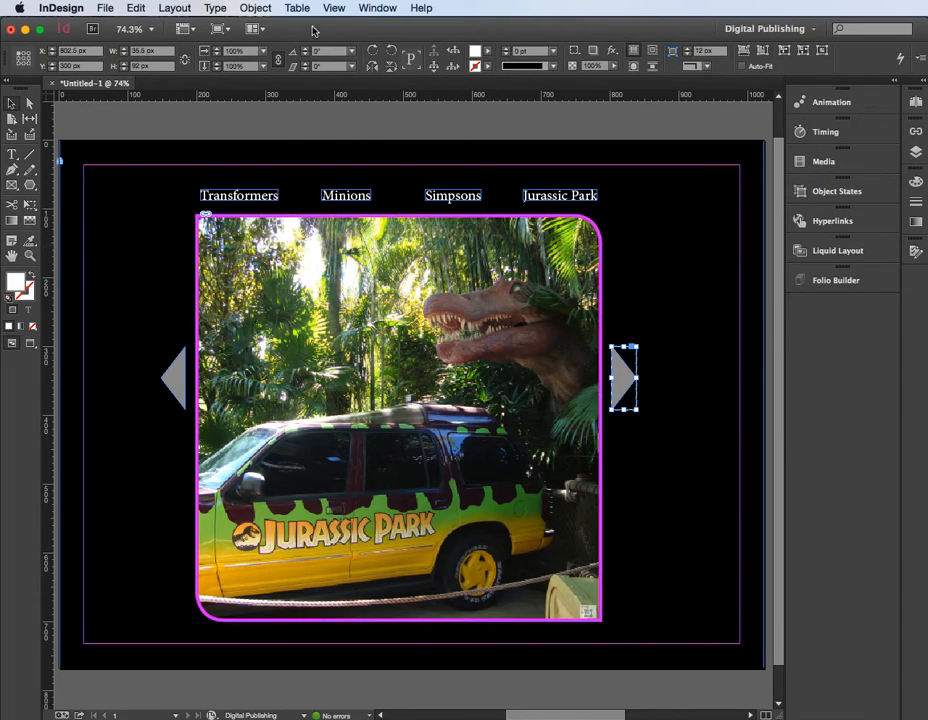
click(378, 8)
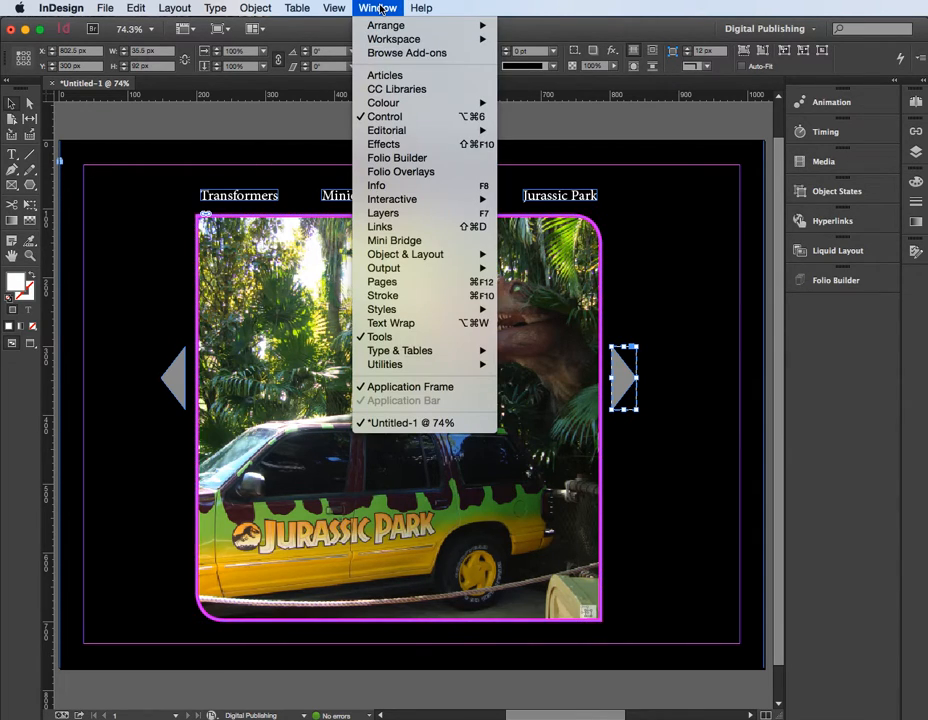
click(405, 172)
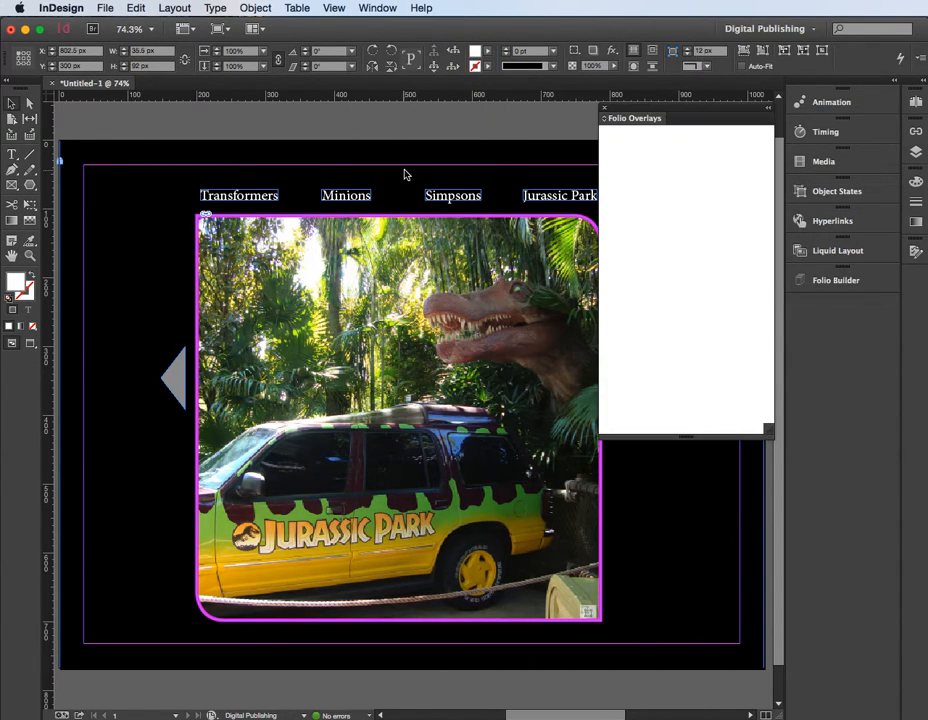
click(290, 302)
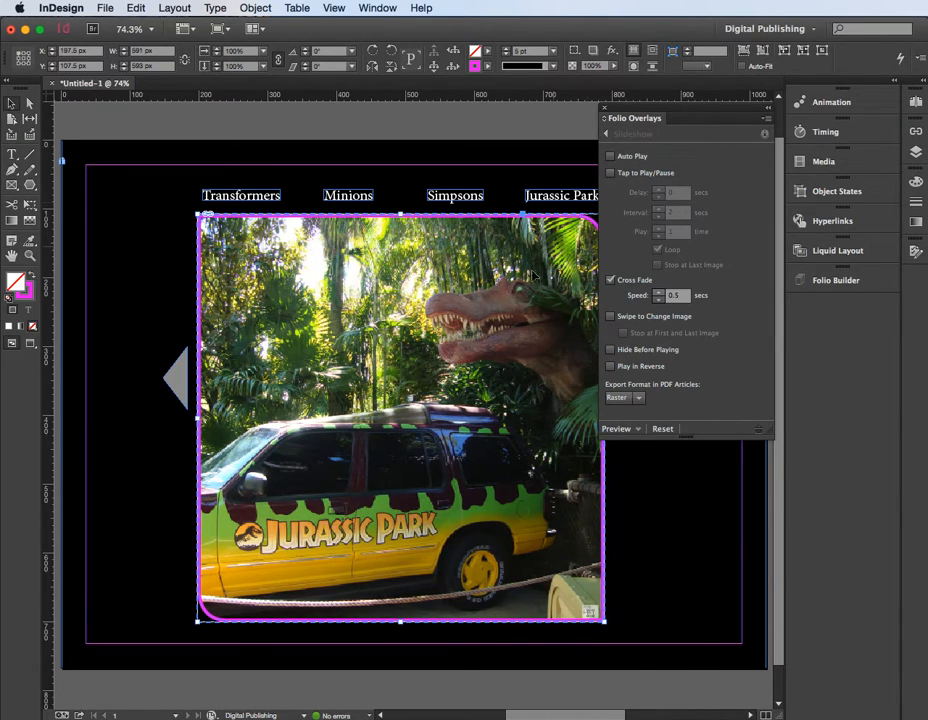
Set the photo slideshow to Auto Play at a 3-second interval without Loop, and enable Swipe to Change Image
click(612, 157)
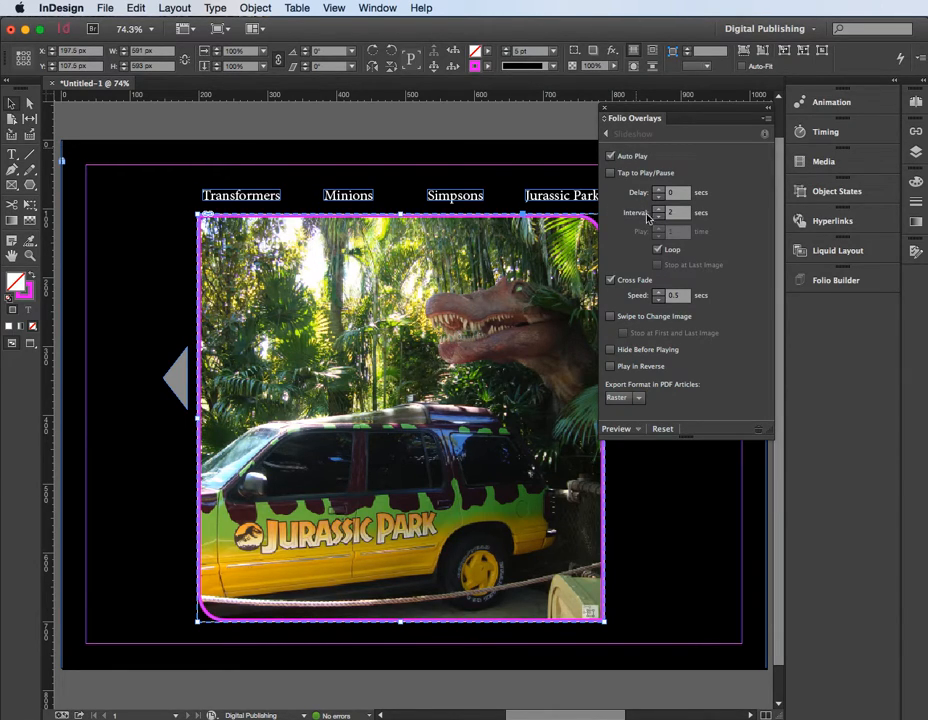
drag(681, 214, 655, 219)
text(3)
click(658, 251)
click(611, 317)
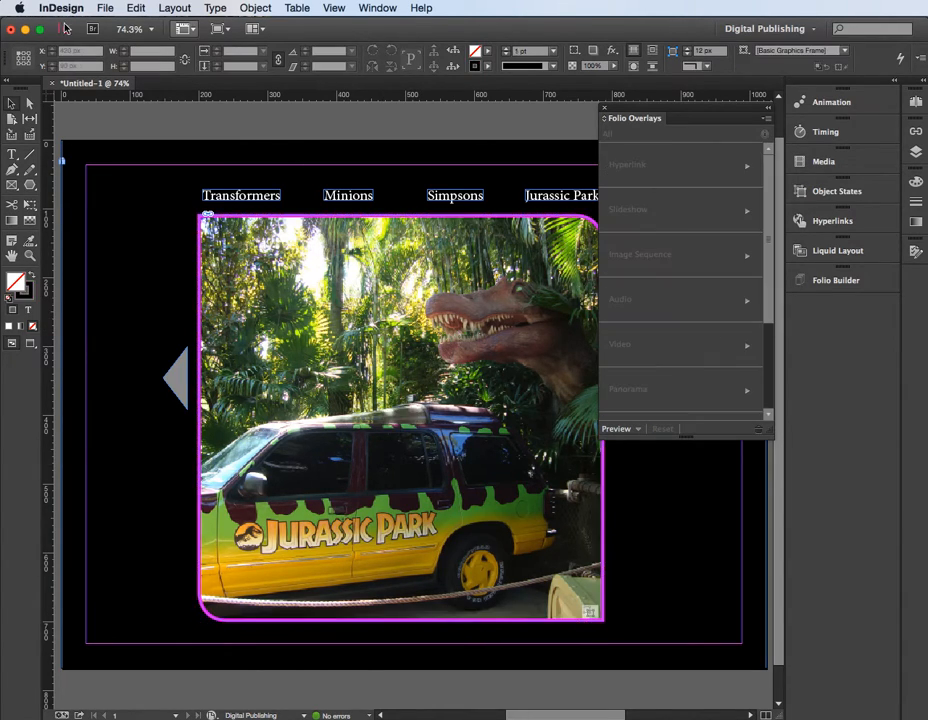
Preview the folio again to check the slideshow playback, and step back through the photos with the previous arrow
click(105, 8)
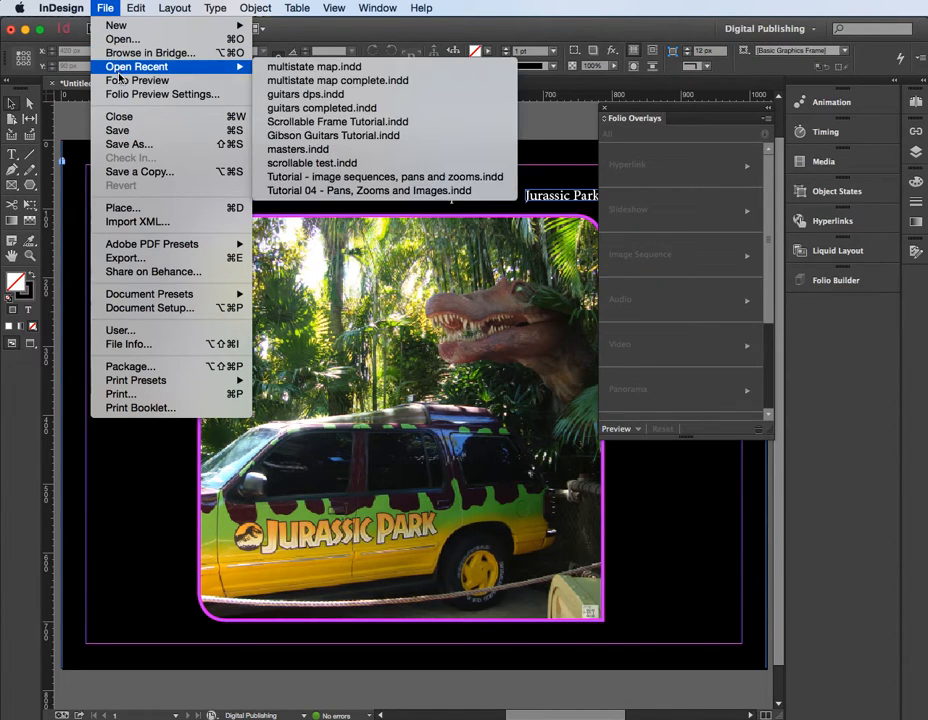
click(117, 81)
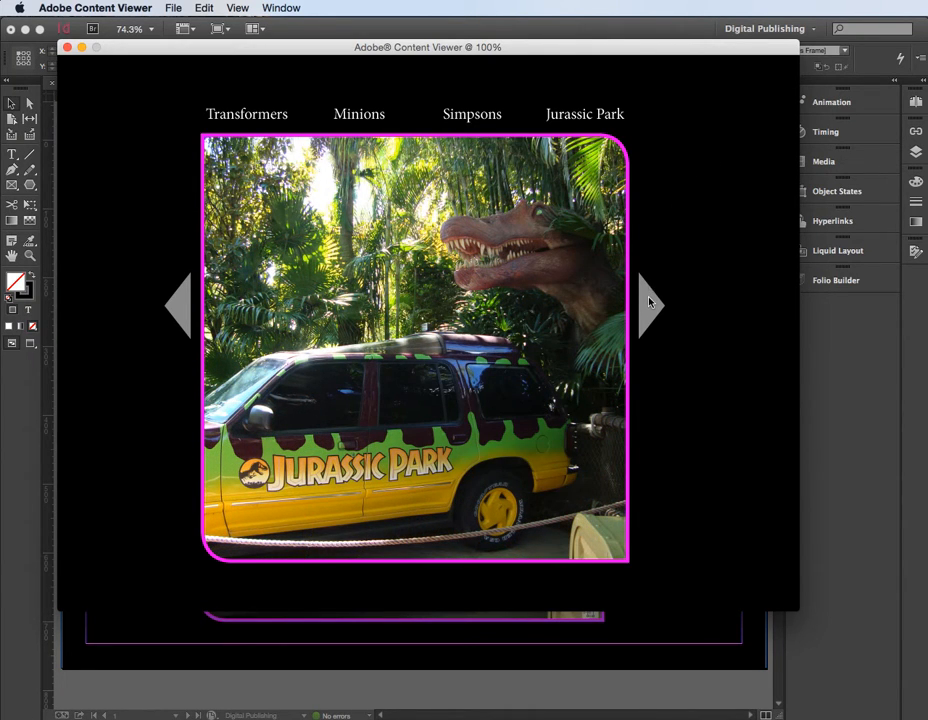
click(175, 307)
click(175, 307)
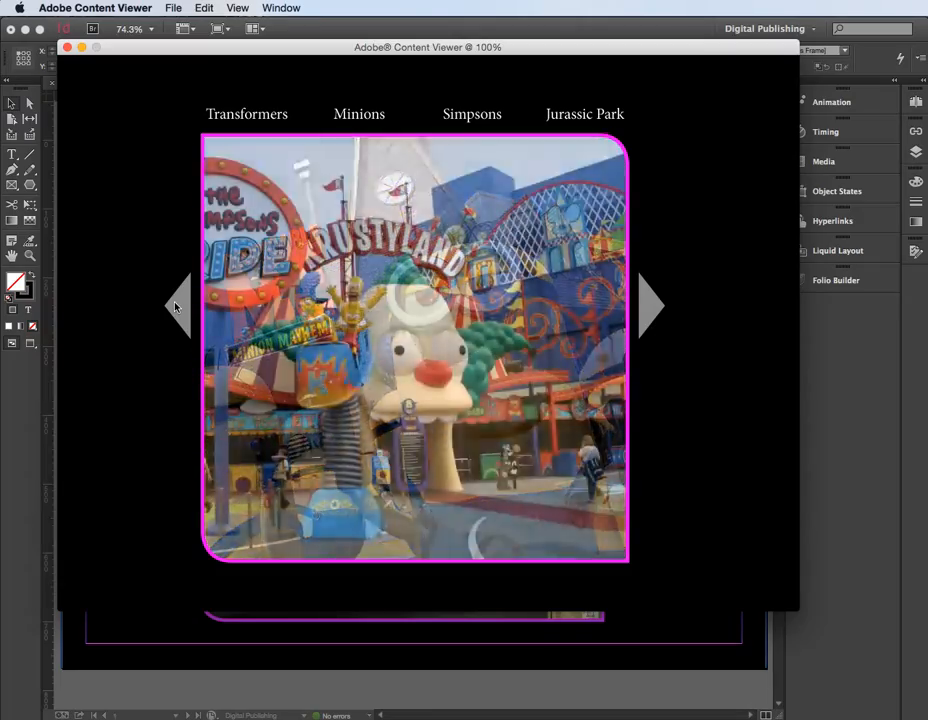
Check the previous arrow and the Minions, Simpsons and Jurassic Park buttons in the preview, and close the preview and the Folio Overlays options
click(175, 307)
click(359, 120)
click(474, 120)
click(597, 118)
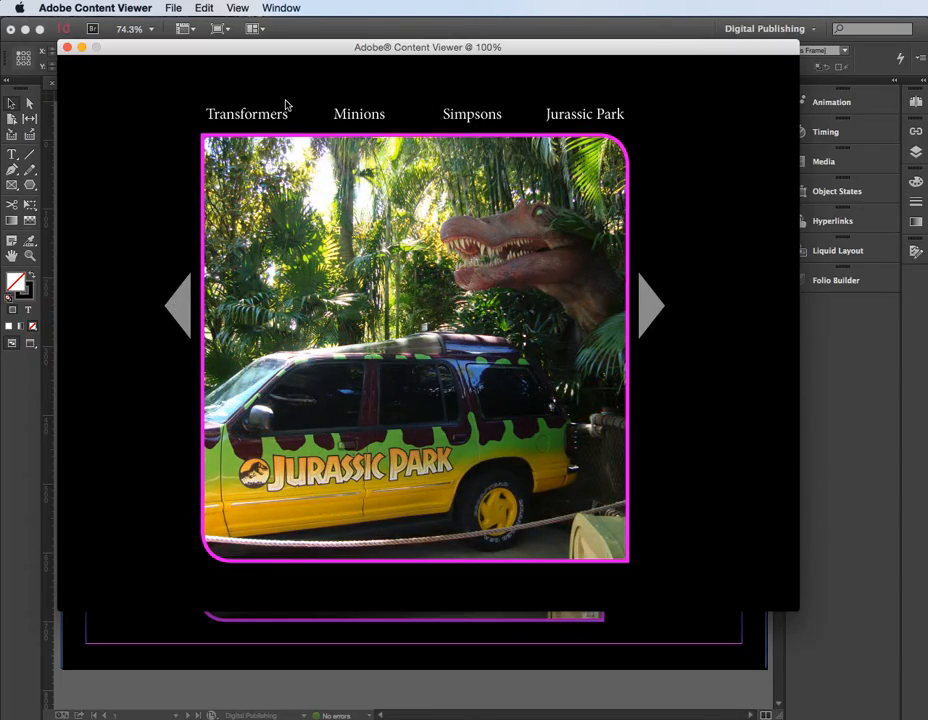
click(67, 52)
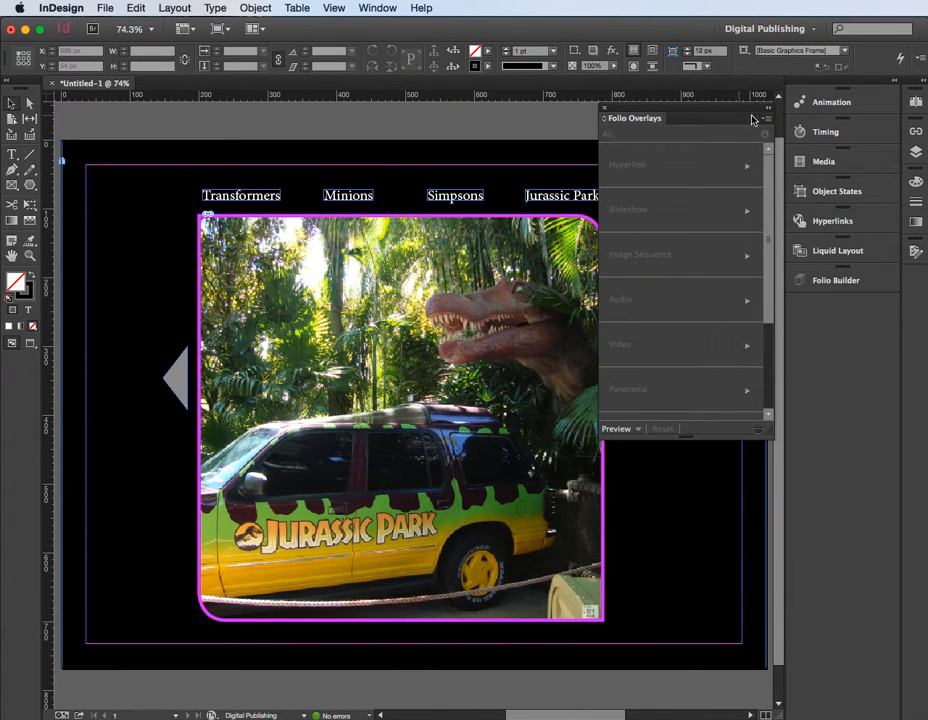
click(604, 107)
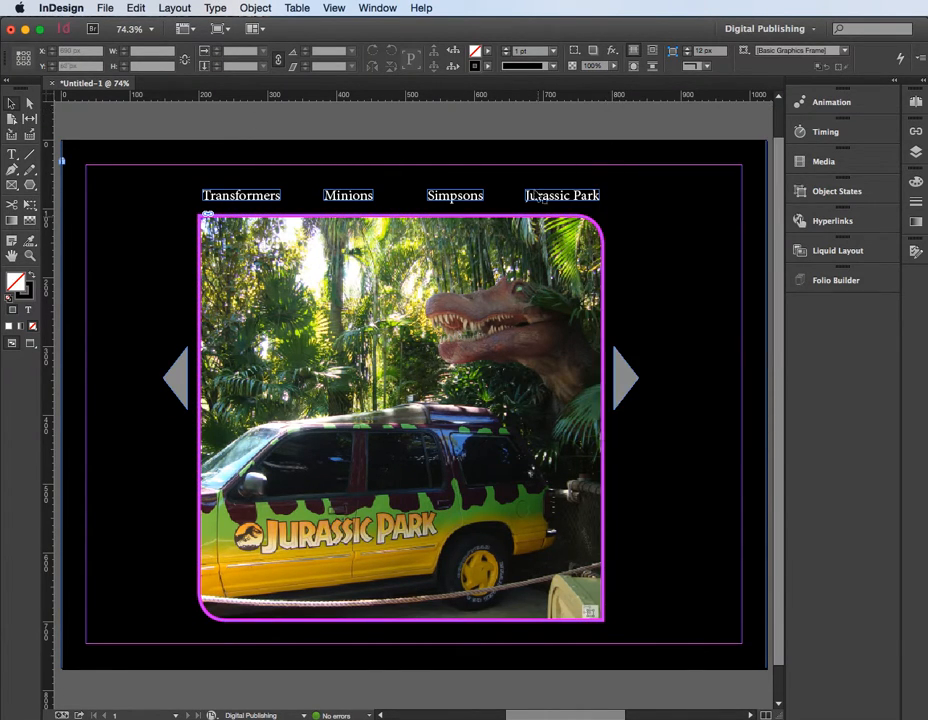
Display the Buttons and Forms settings for the Transformers button and add a Click appearance to it
click(272, 196)
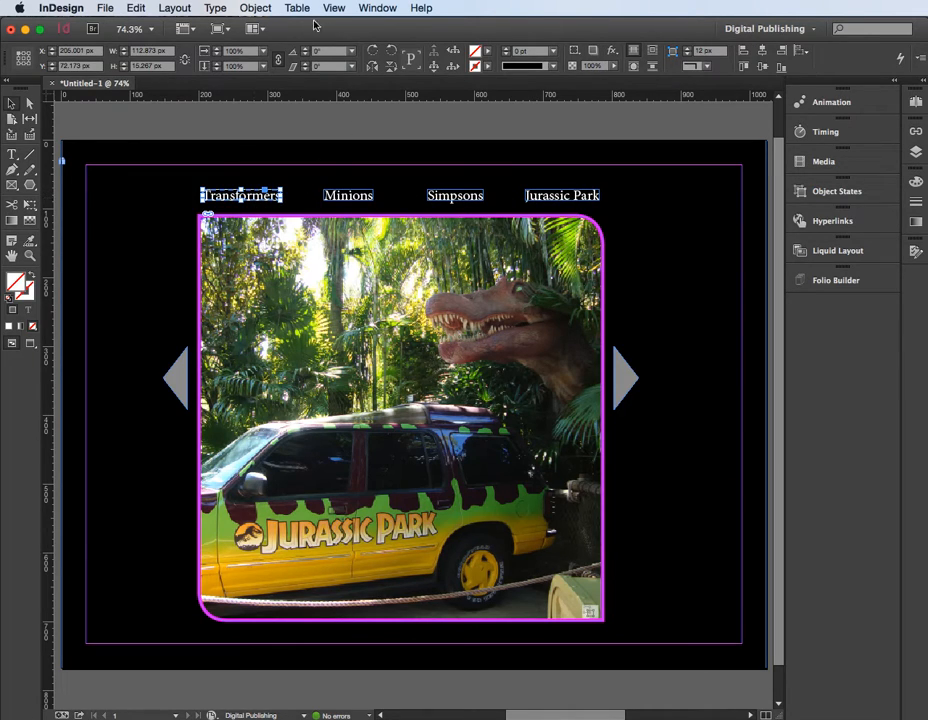
click(378, 9)
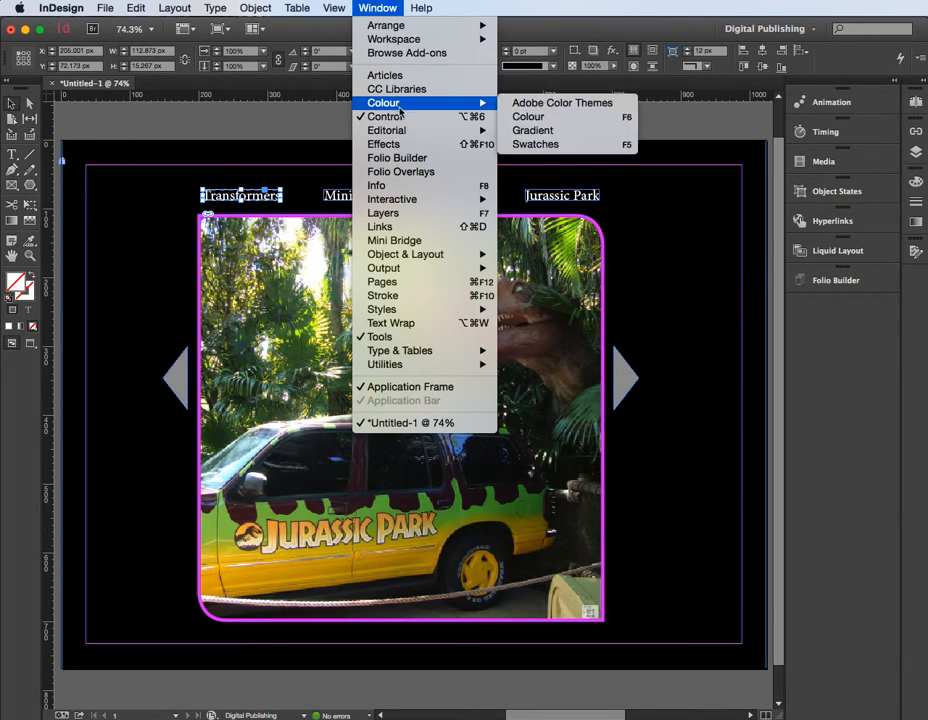
mouse_move(405, 199)
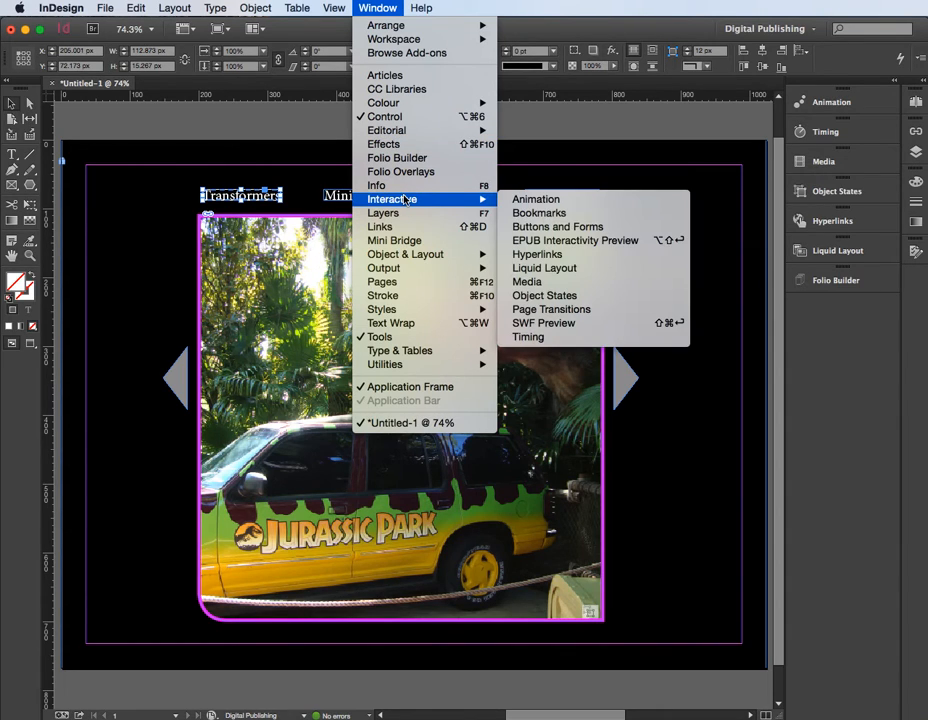
click(556, 229)
drag(497, 170, 680, 157)
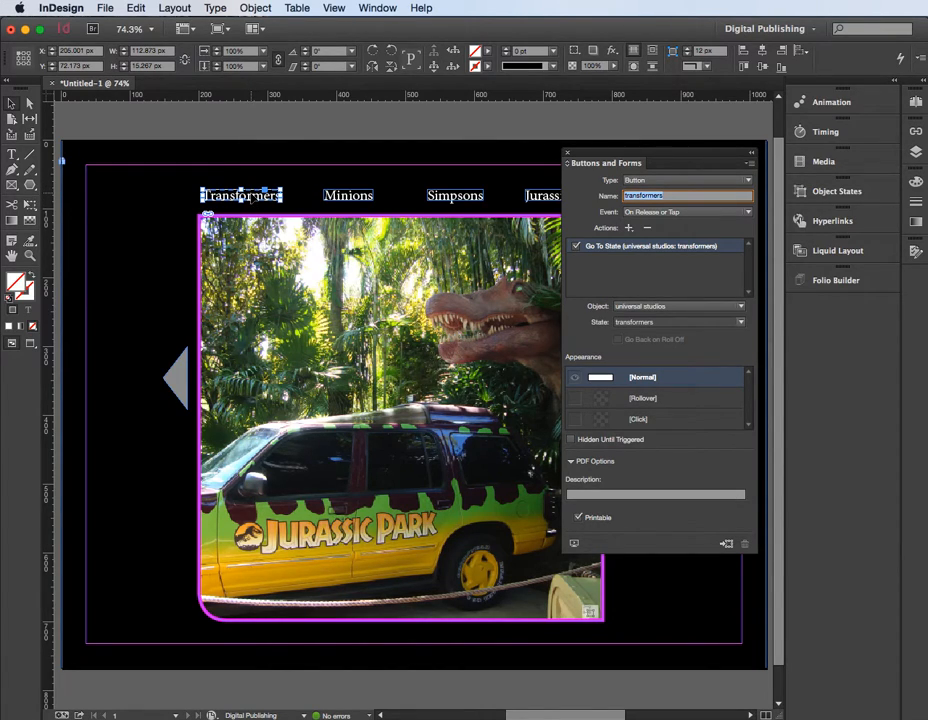
click(592, 420)
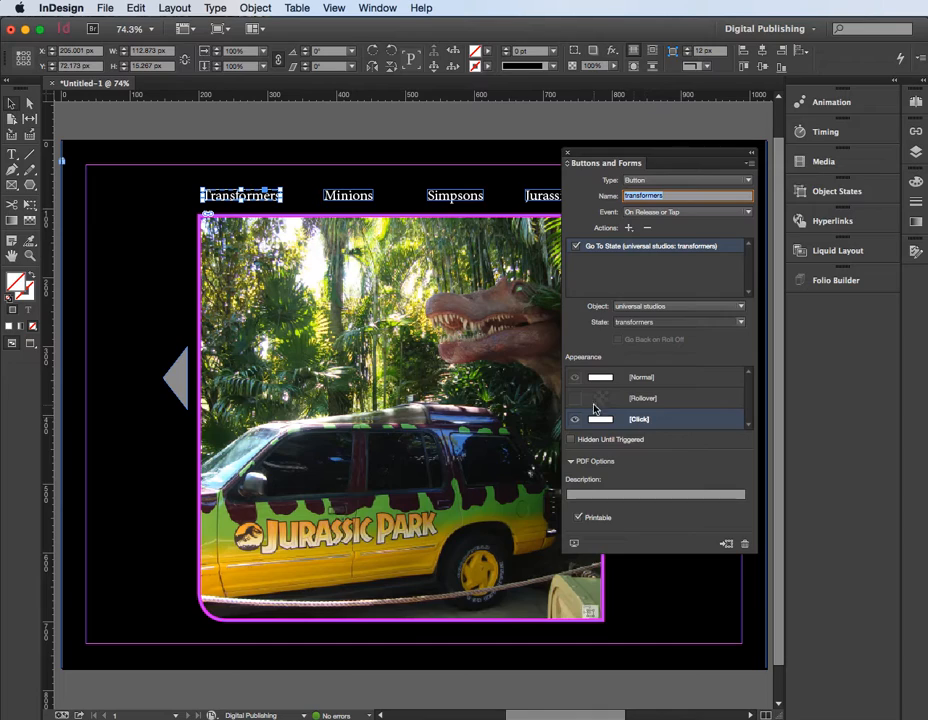
Color the Transformers button's text RGB Magenta in its Click appearance
click(11, 154)
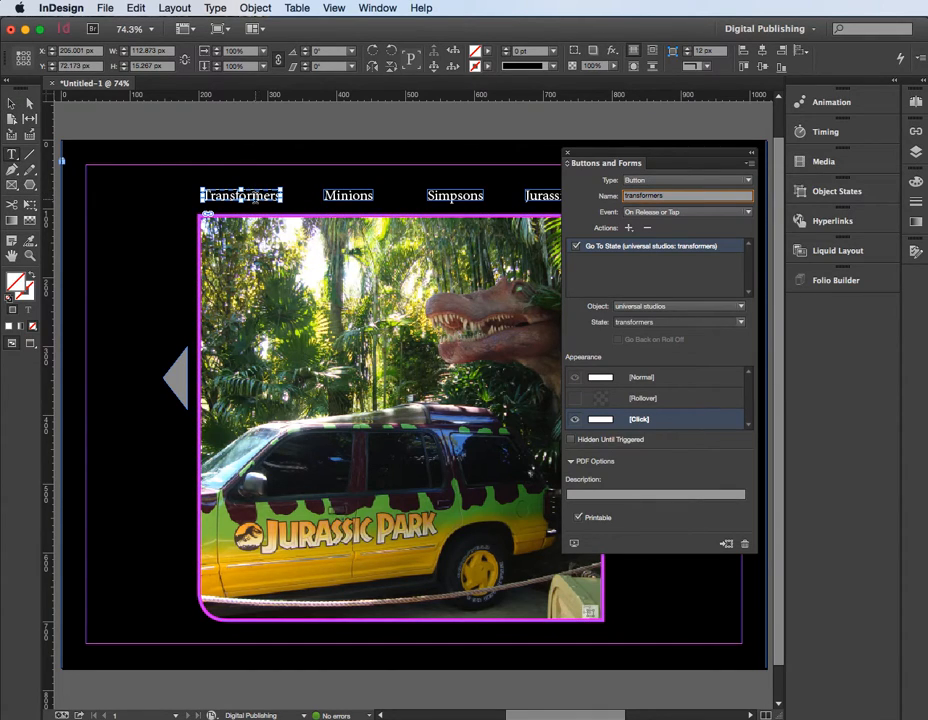
click(255, 193)
double_click(258, 193)
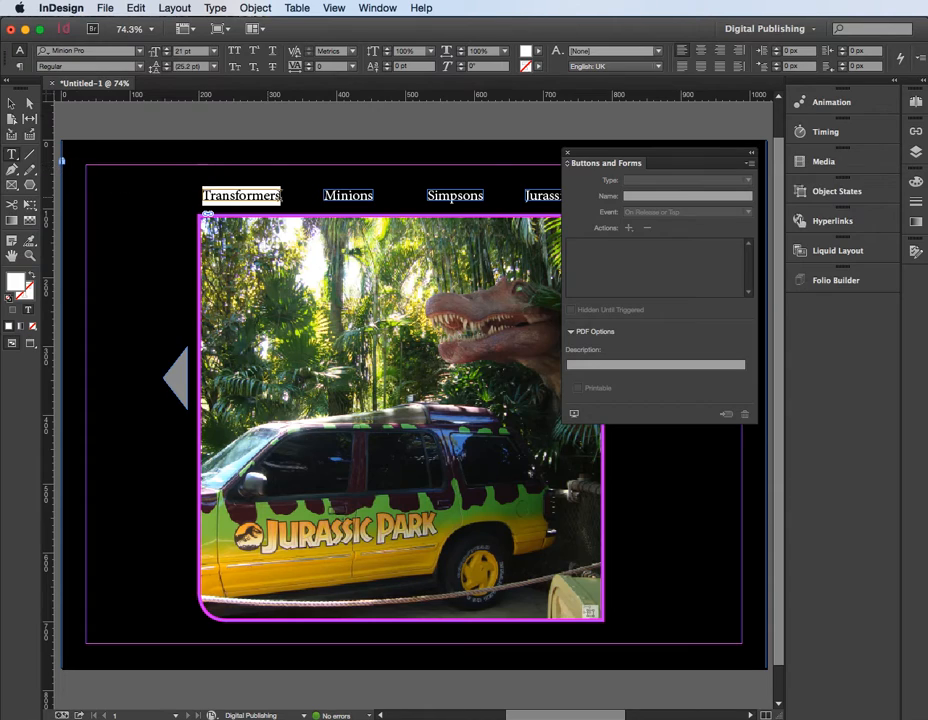
click(271, 195)
double_click(270, 195)
click(539, 52)
click(417, 156)
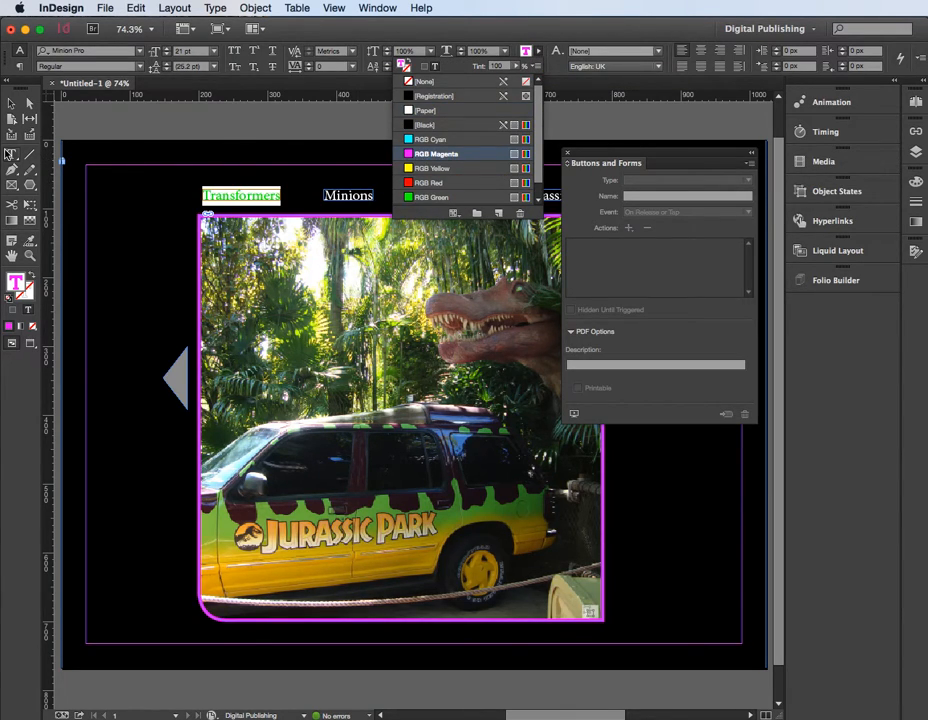
click(10, 103)
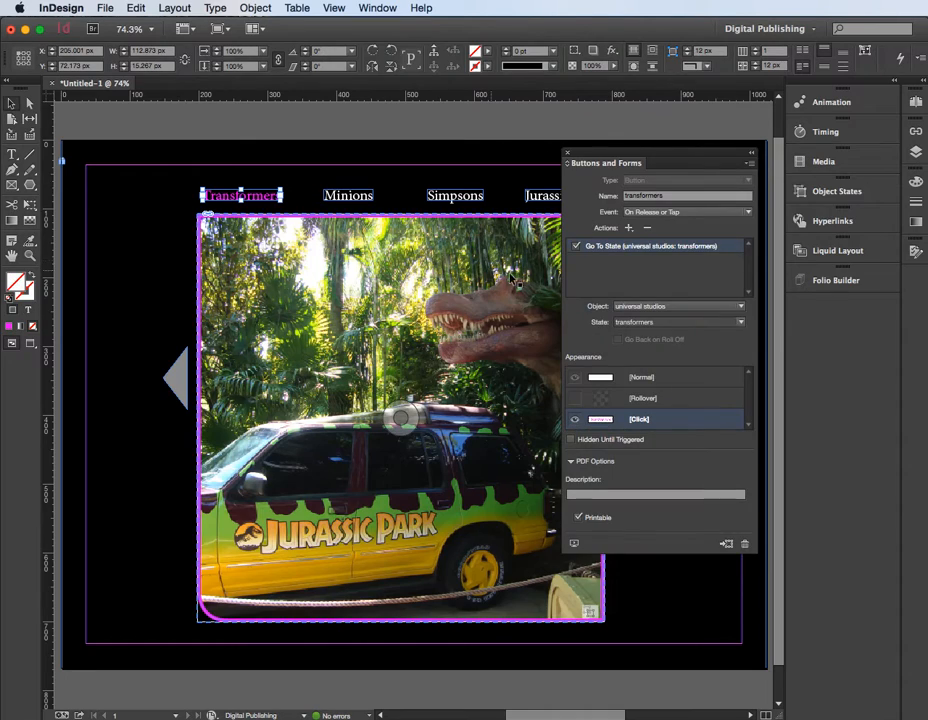
Add a Click appearance to the Minions button and color its text RGB Magenta
click(348, 195)
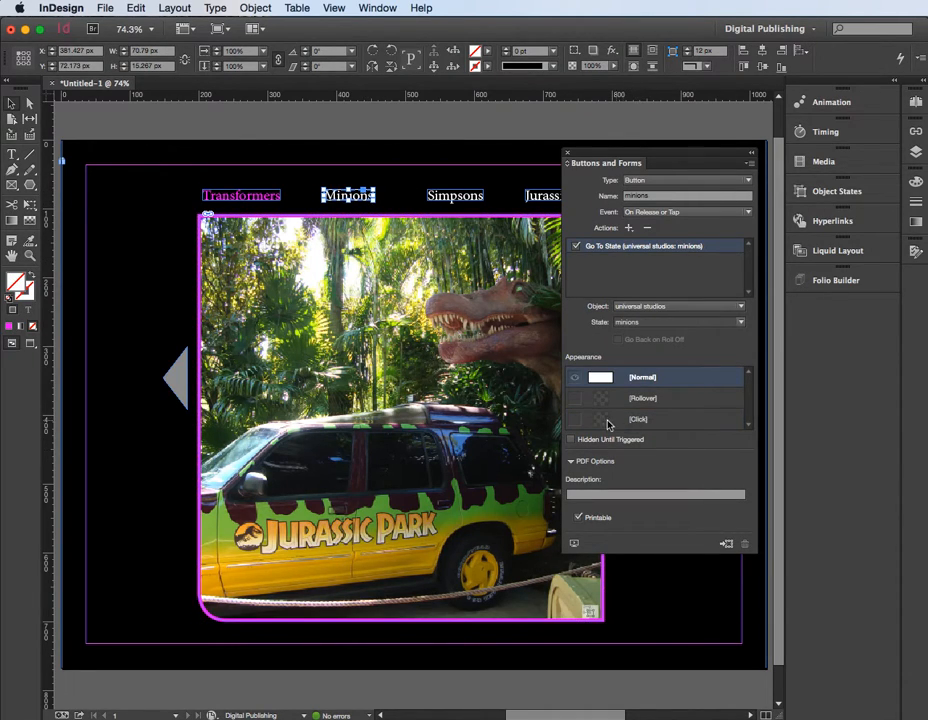
click(640, 420)
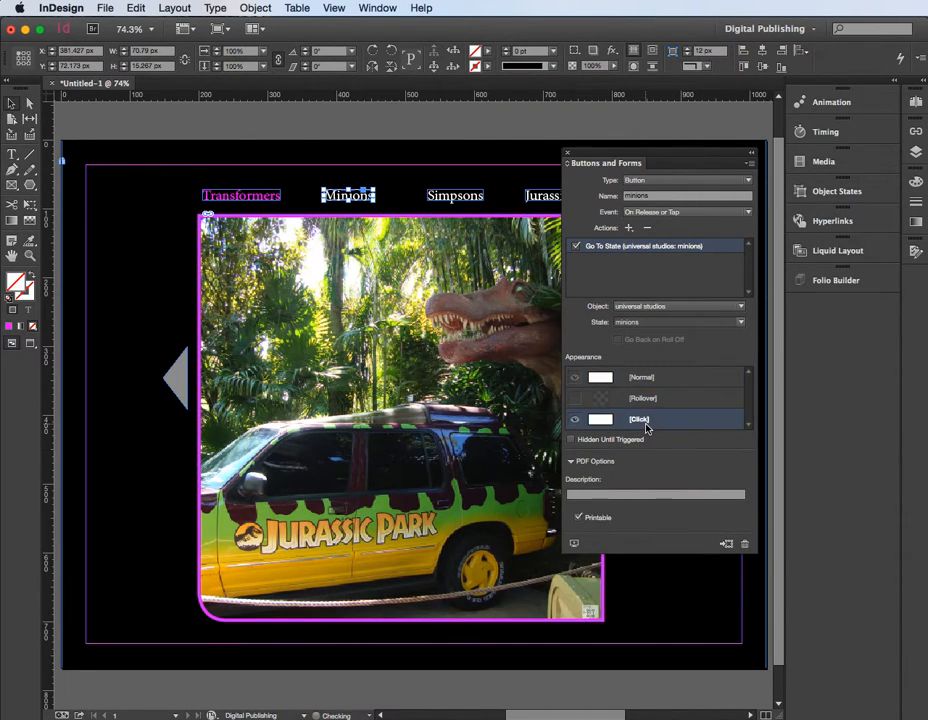
click(13, 155)
click(360, 195)
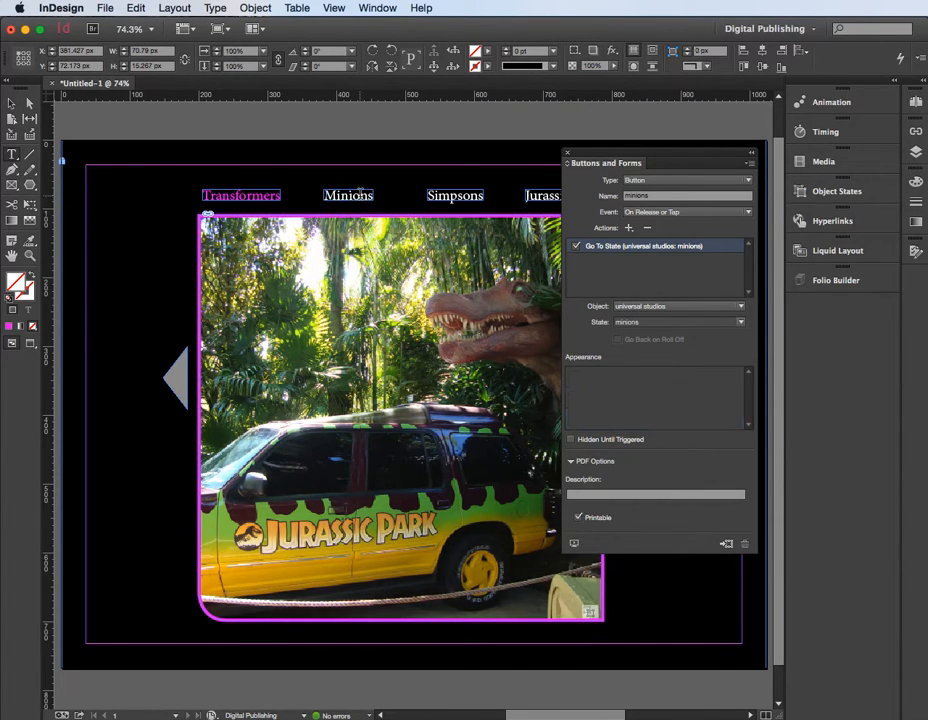
double_click(360, 192)
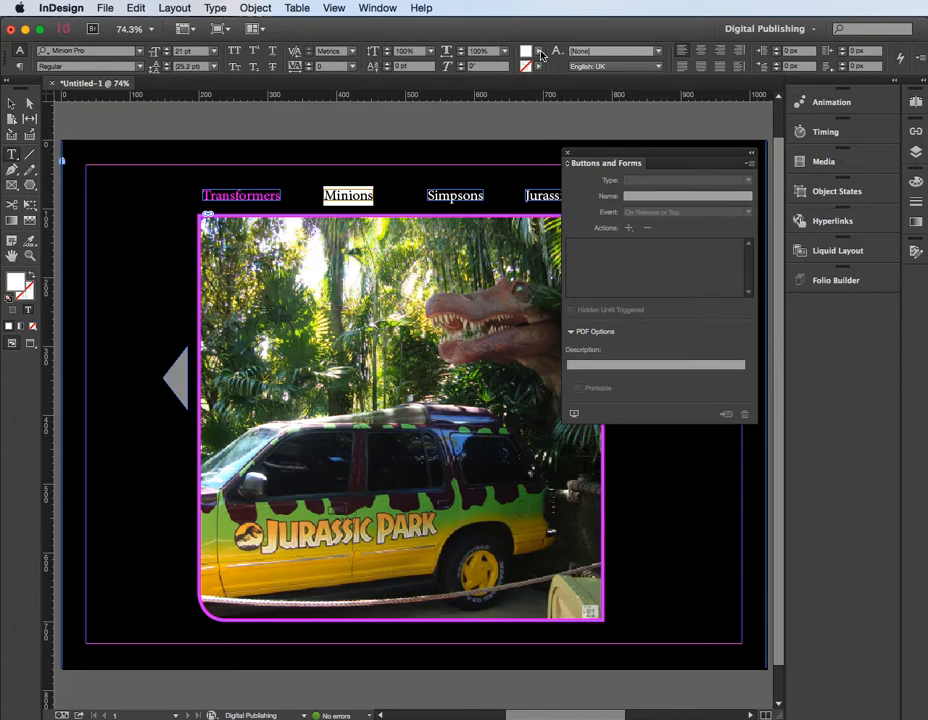
click(525, 66)
click(427, 156)
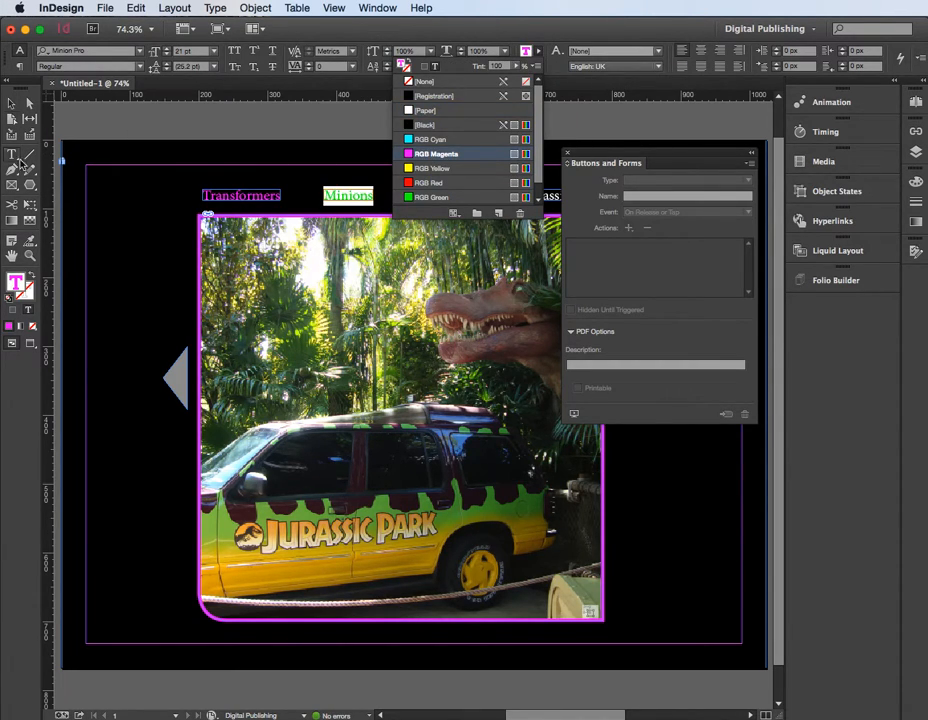
key(Escape)
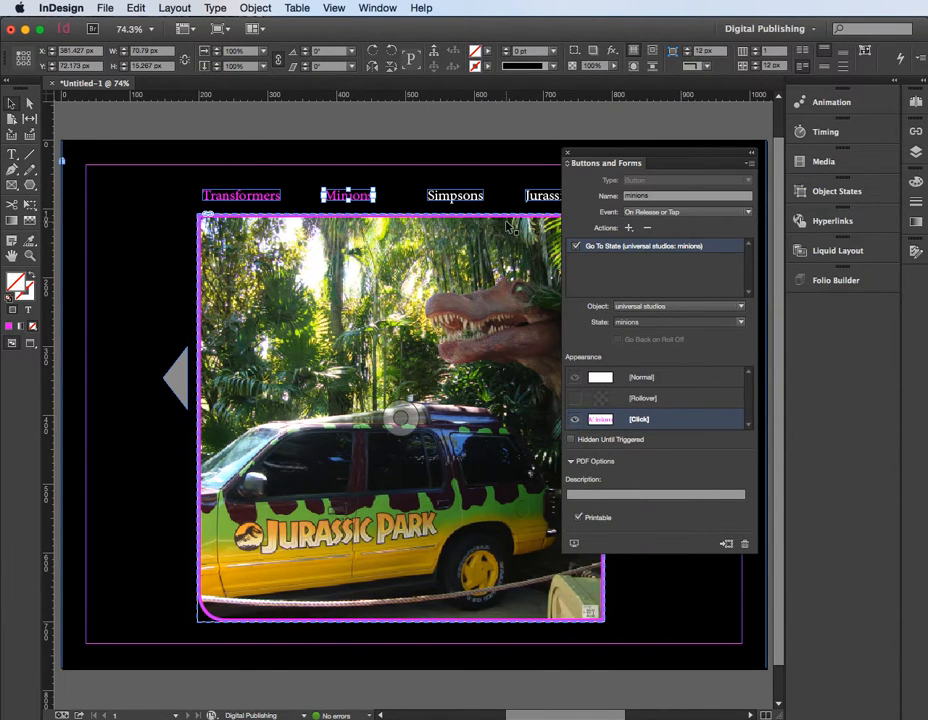
Add a Click appearance to the Simpsons button with its text colored RGB Magenta
click(455, 197)
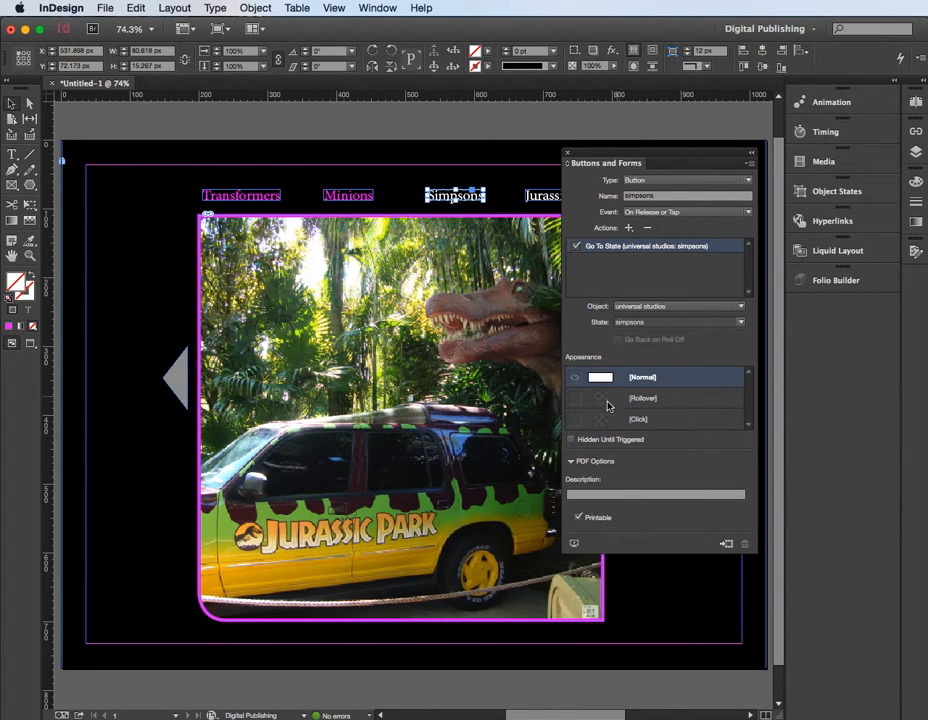
click(631, 422)
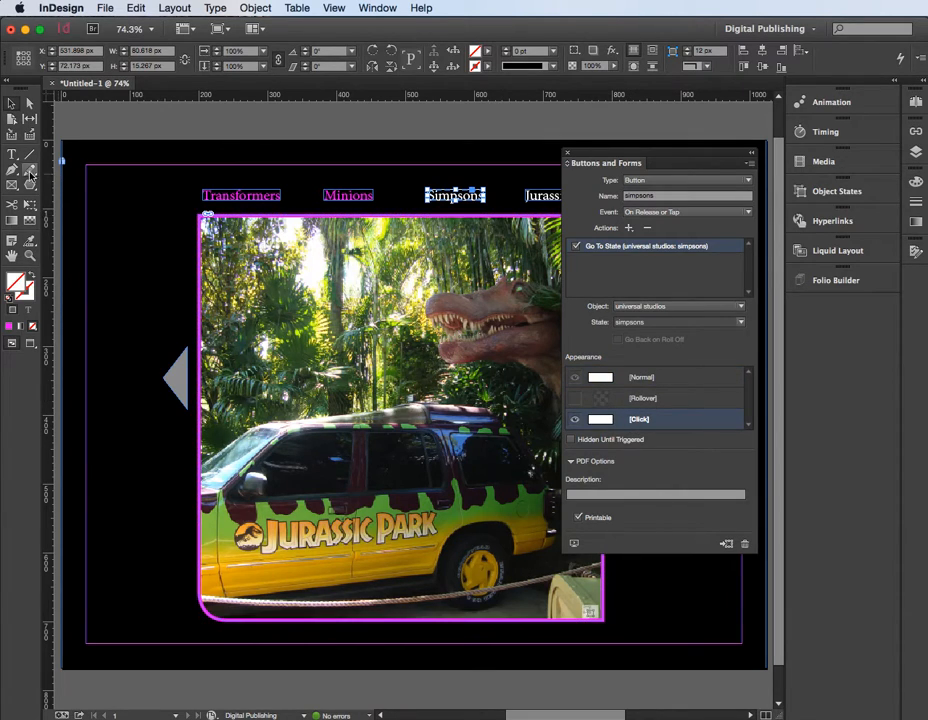
click(11, 155)
click(456, 197)
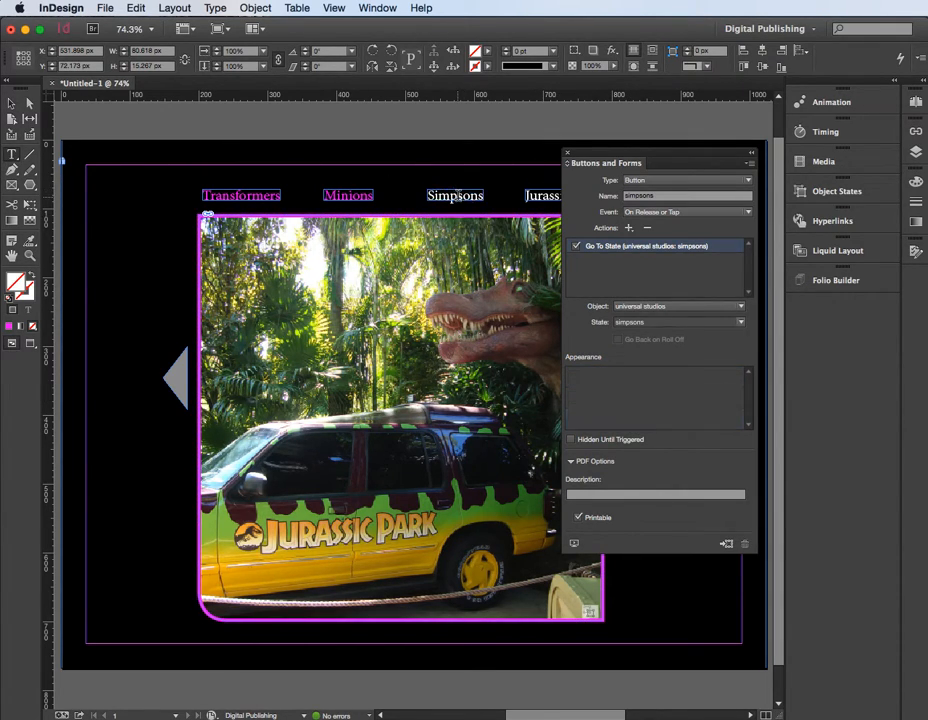
double_click(455, 197)
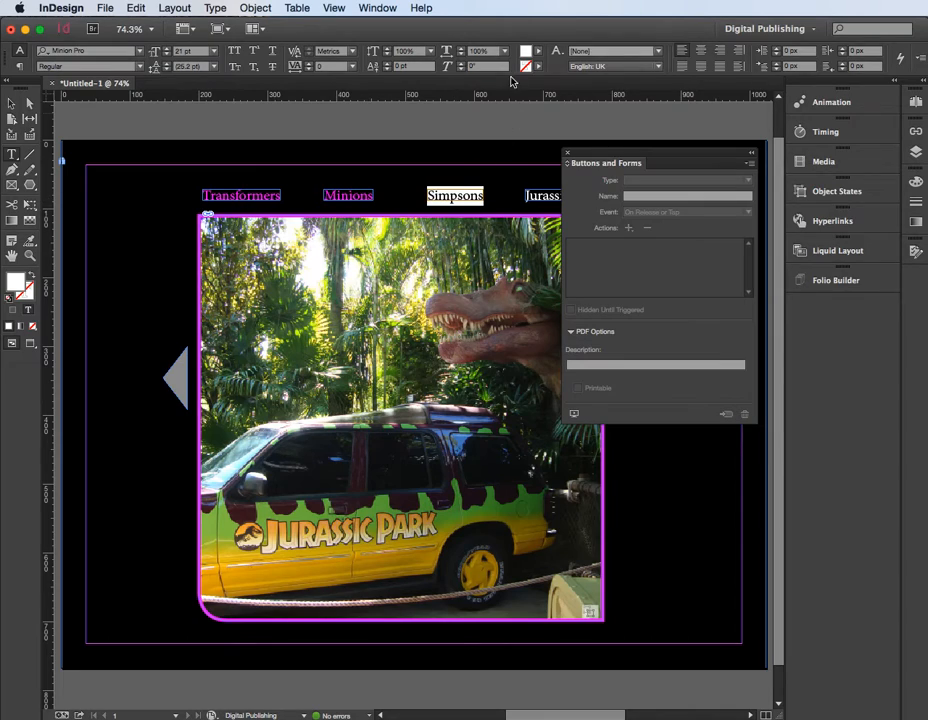
click(540, 54)
click(436, 153)
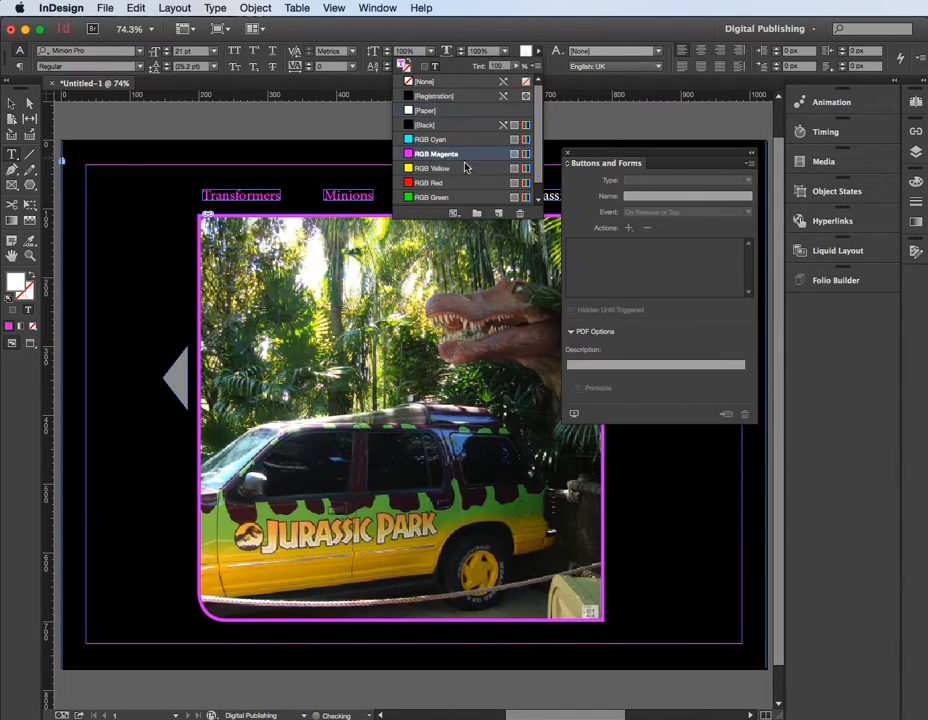
click(563, 208)
Give the Jurassic Park button a Click appearance and color its text RGB Magenta
click(546, 196)
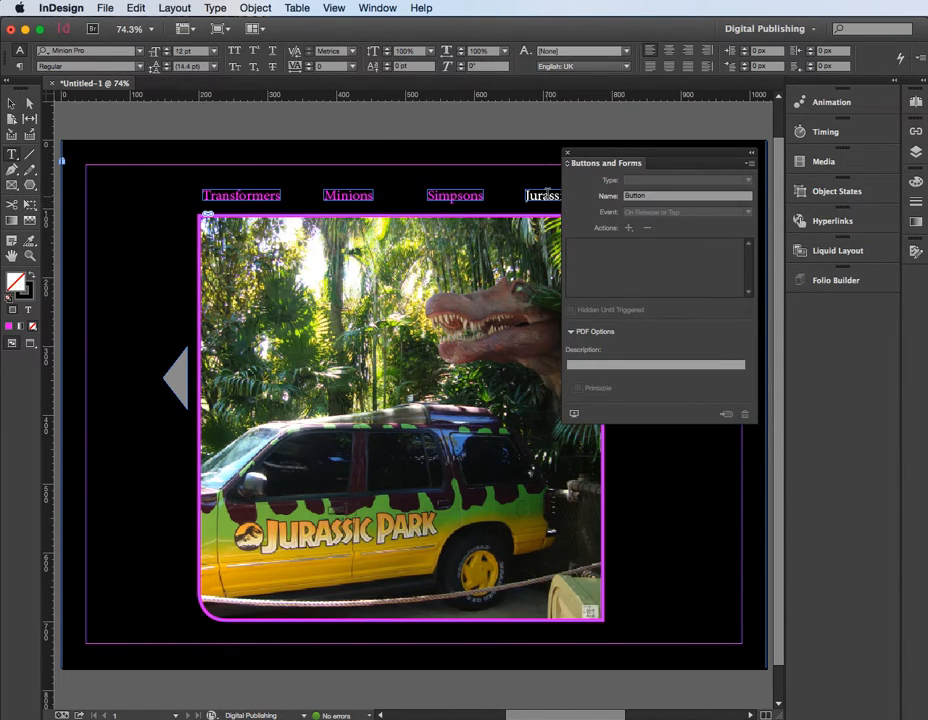
click(538, 195)
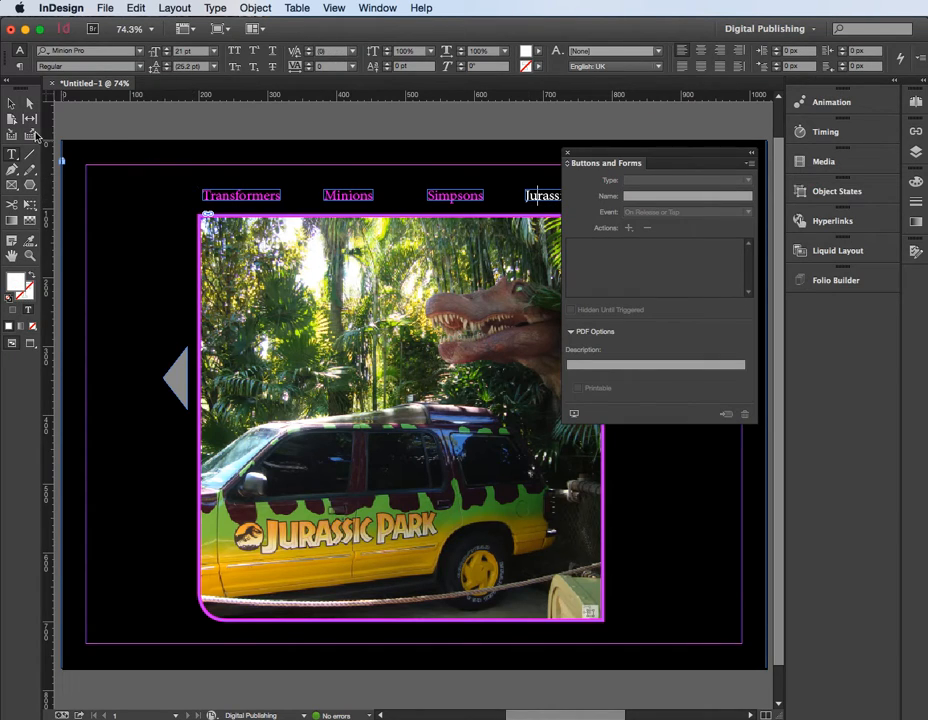
click(11, 103)
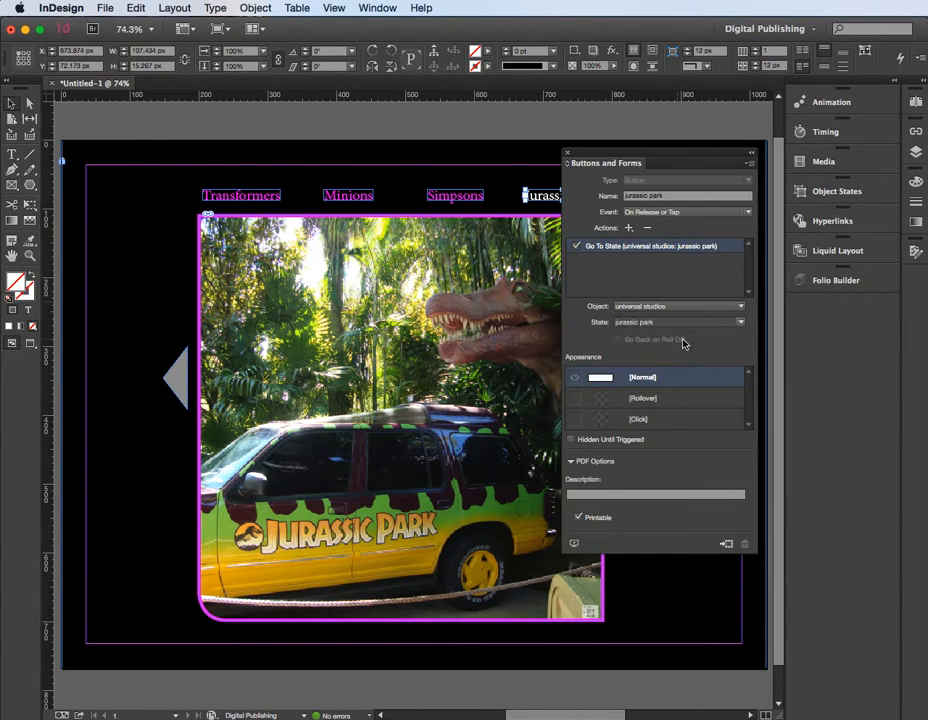
click(631, 420)
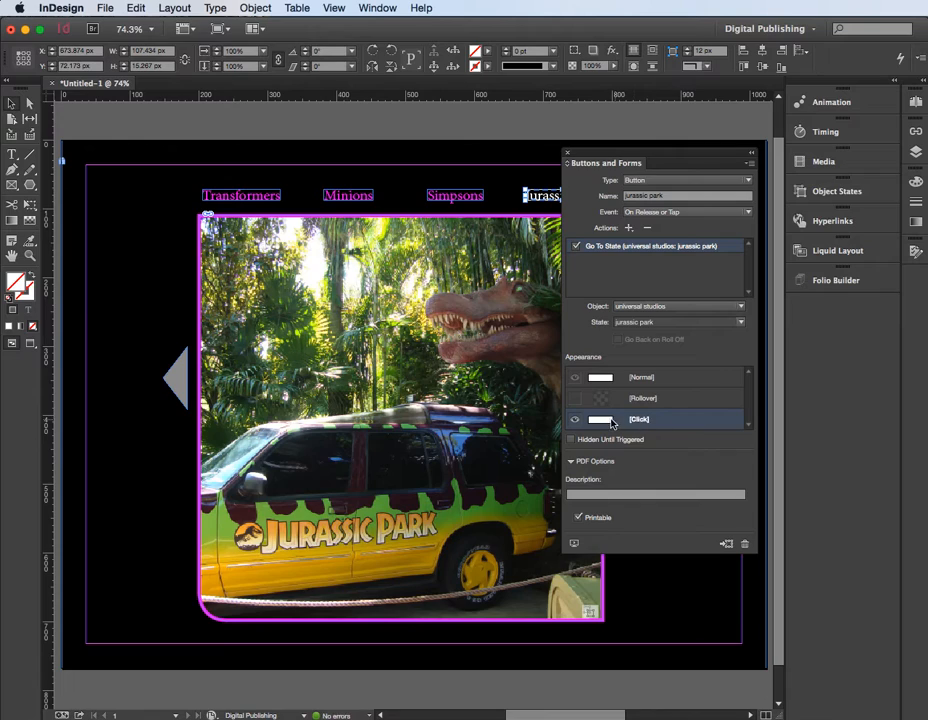
click(12, 155)
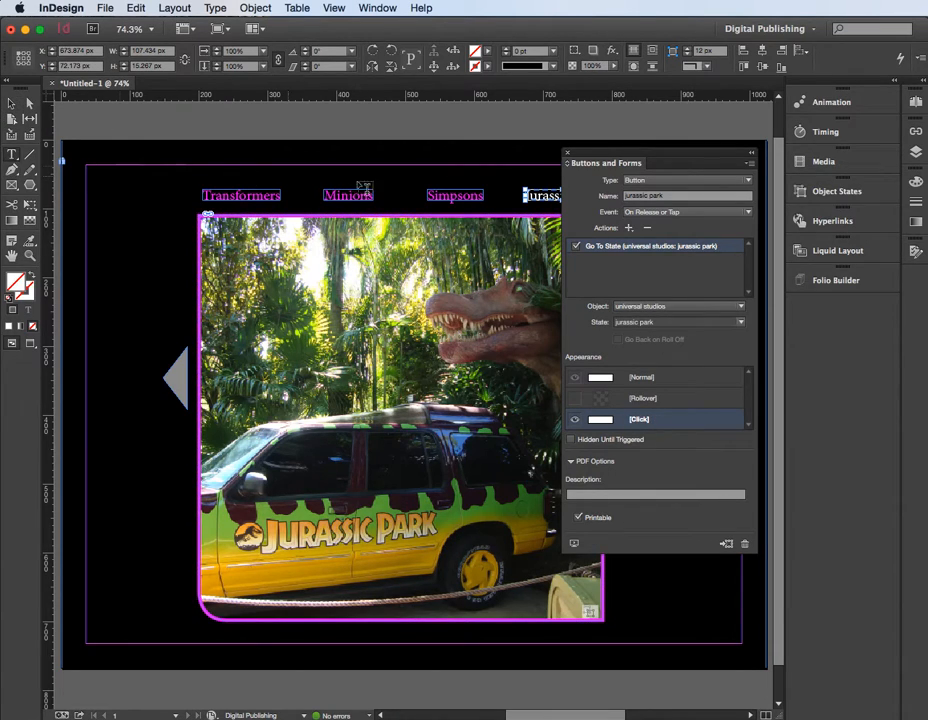
click(540, 193)
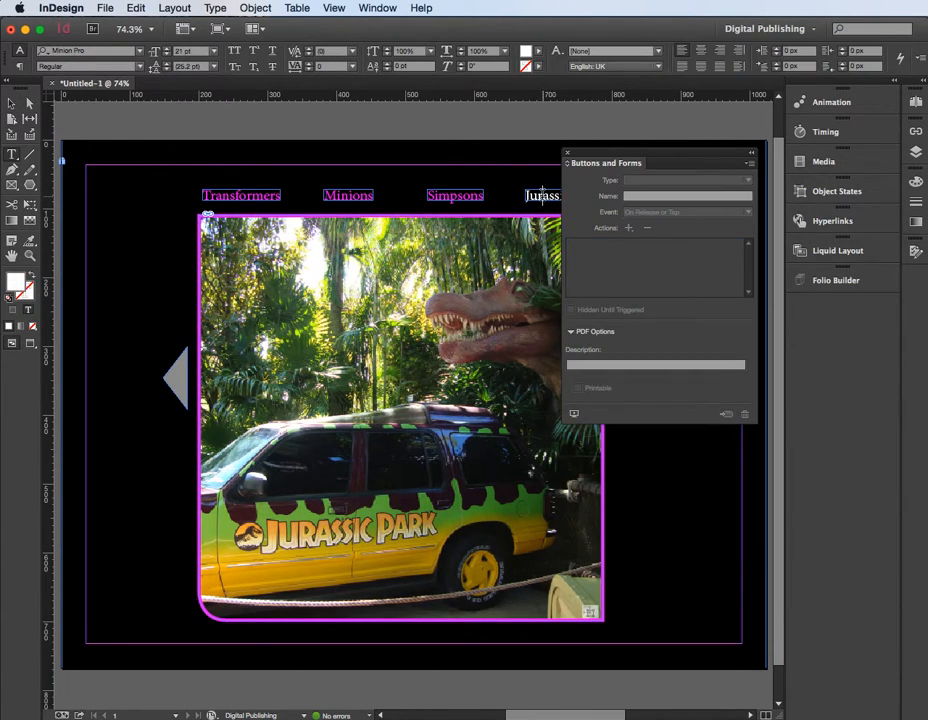
double_click(541, 193)
click(538, 51)
click(575, 190)
click(470, 125)
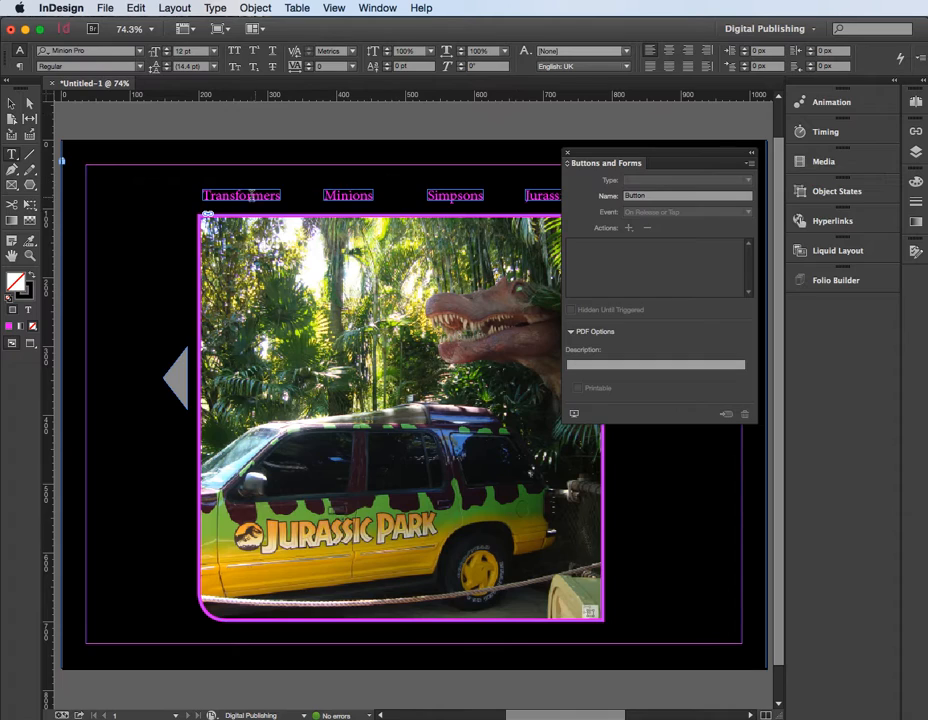
Switch the Transformers, Minions, Simpsons and Jurassic Park buttons back to their Normal appearance
click(11, 104)
click(230, 195)
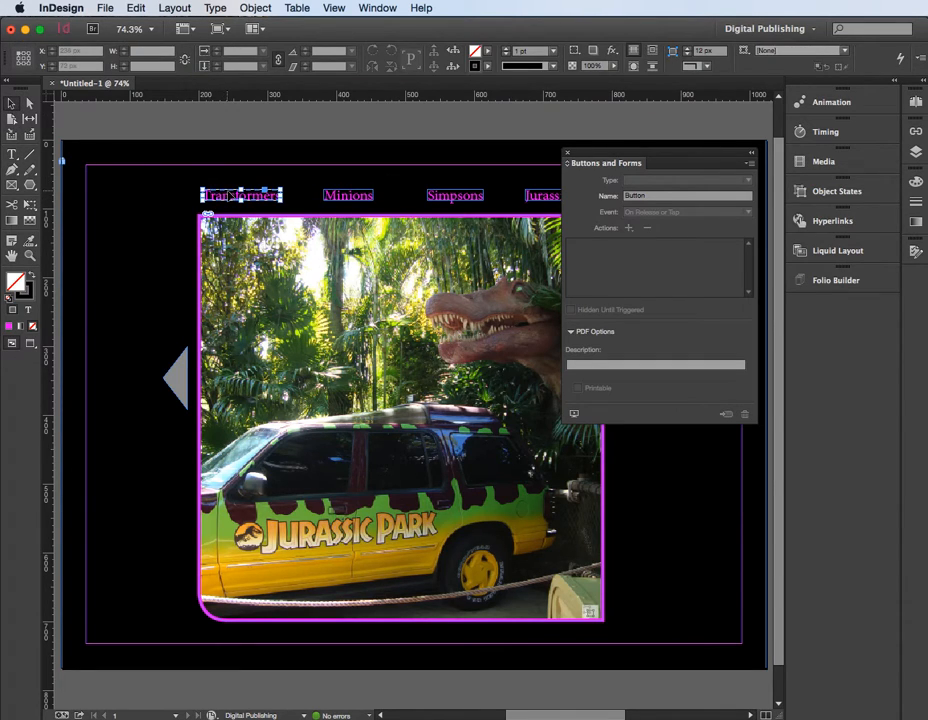
click(642, 379)
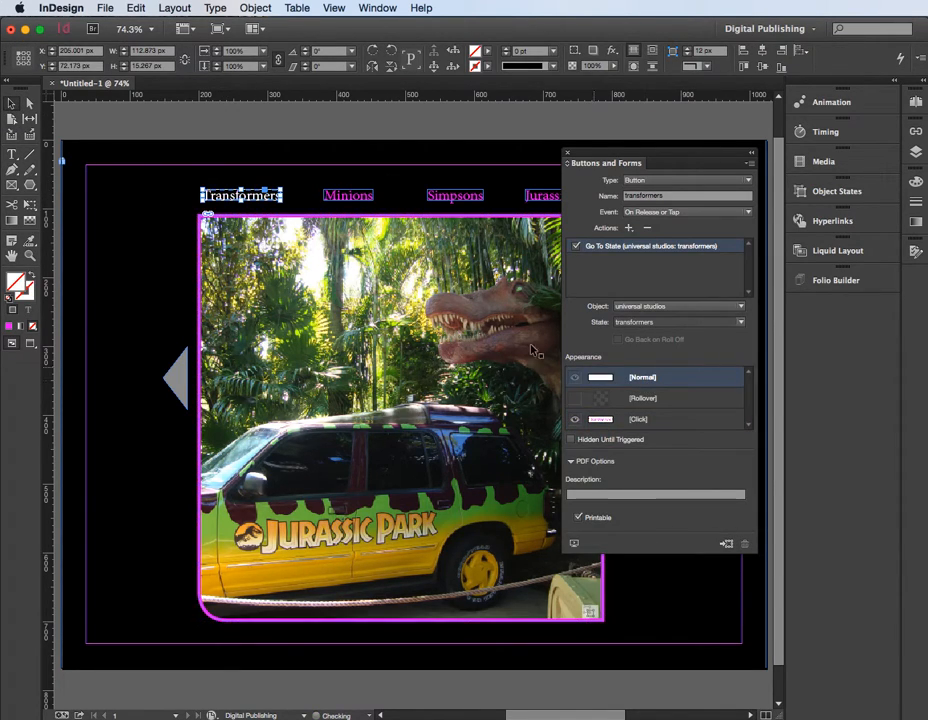
click(348, 197)
click(640, 379)
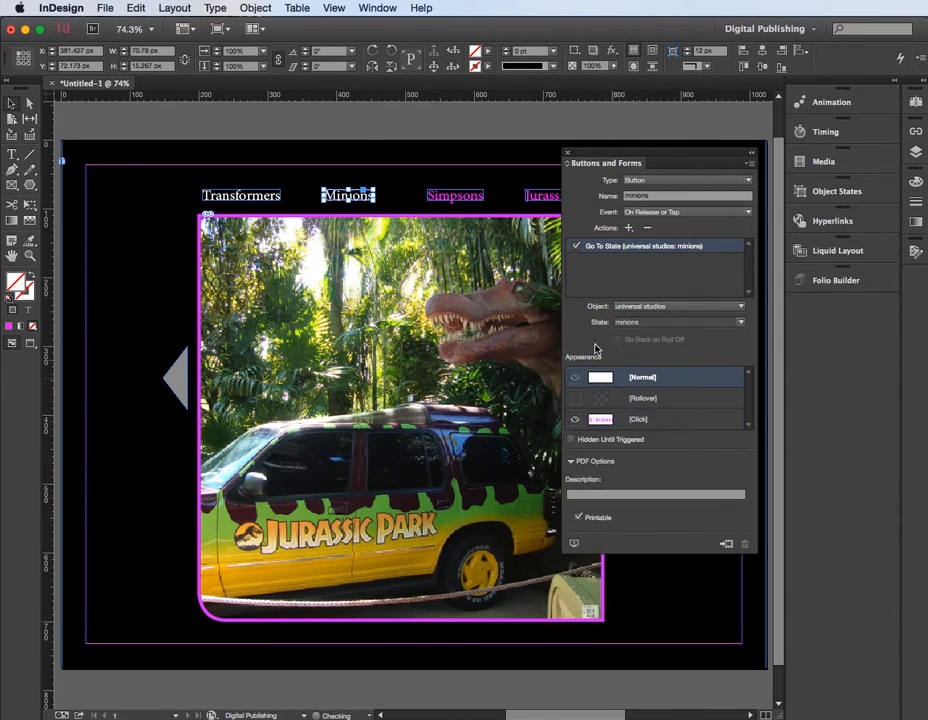
click(455, 195)
click(648, 379)
click(541, 195)
click(648, 379)
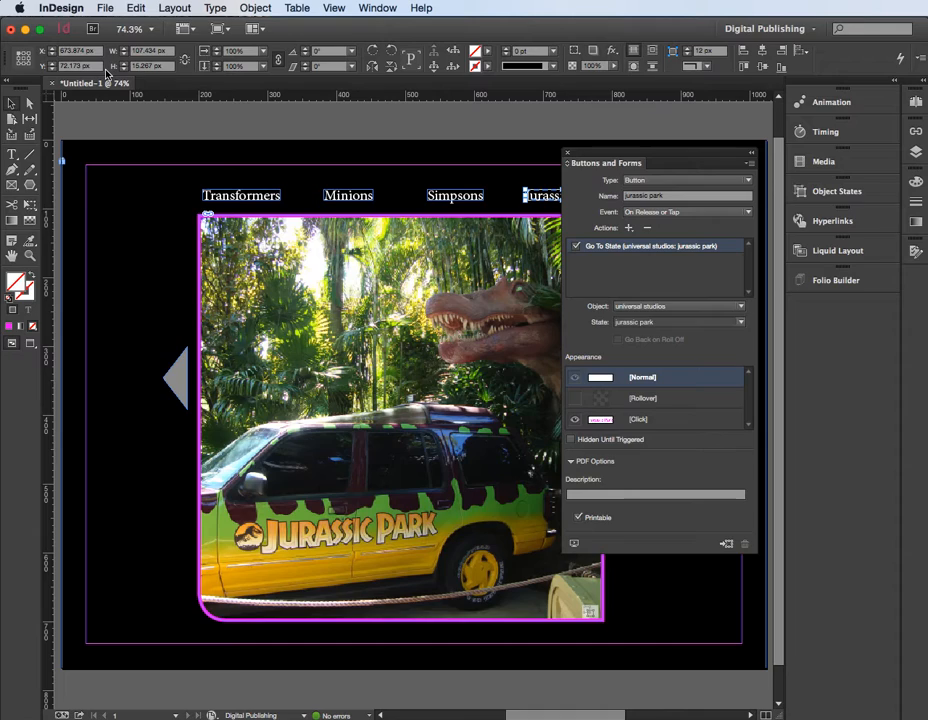
Preview the folio in Adobe Content Viewer, test the Simpsons and Jurassic Park buttons, and close the preview
key(alt+shift+super+f)
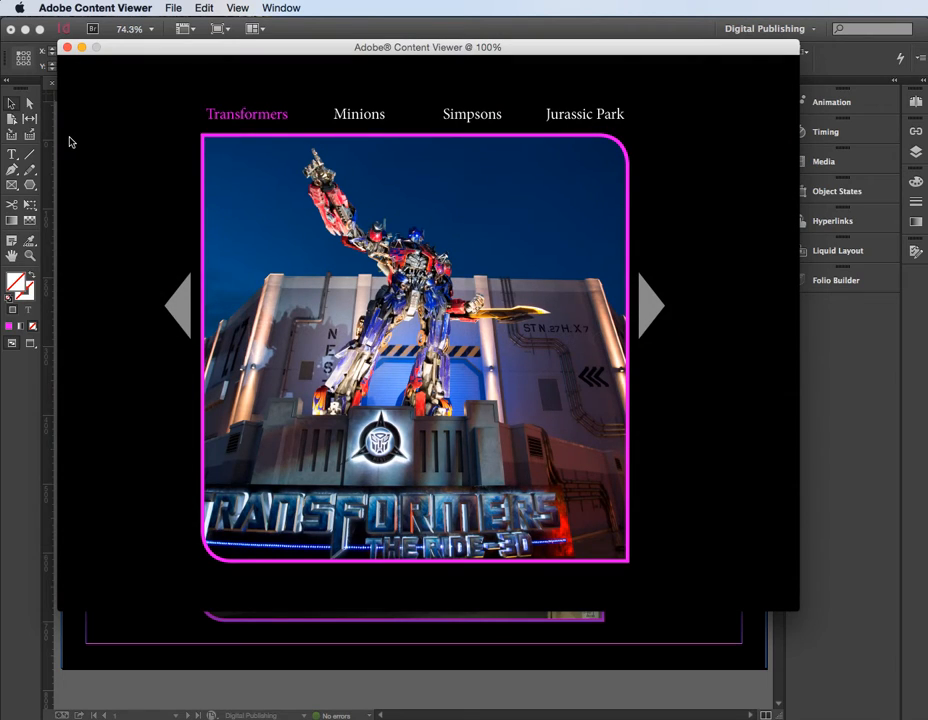
click(472, 115)
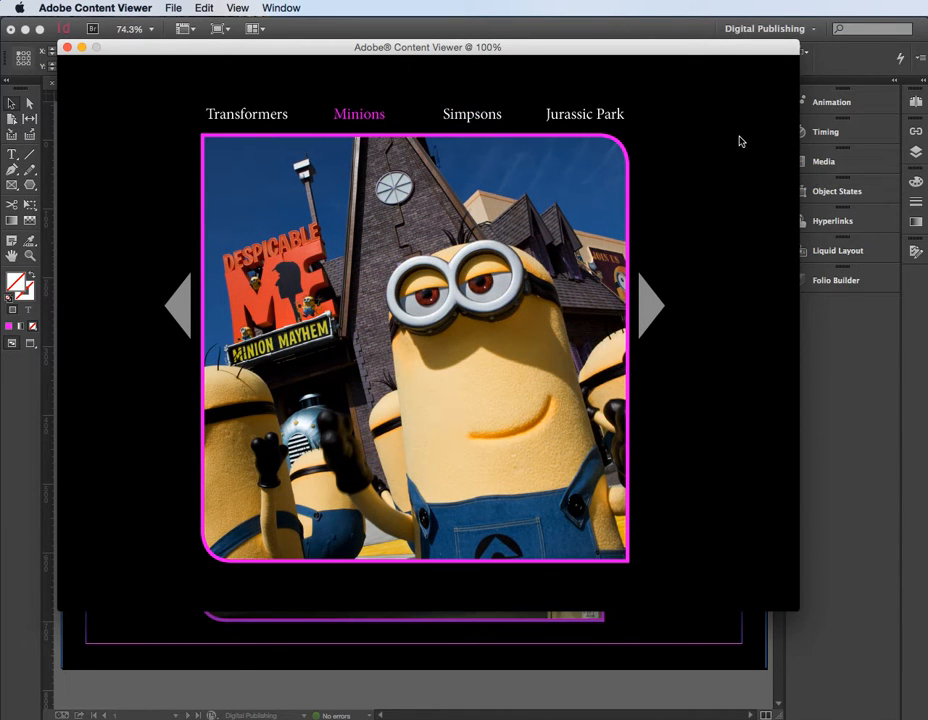
click(620, 119)
click(67, 47)
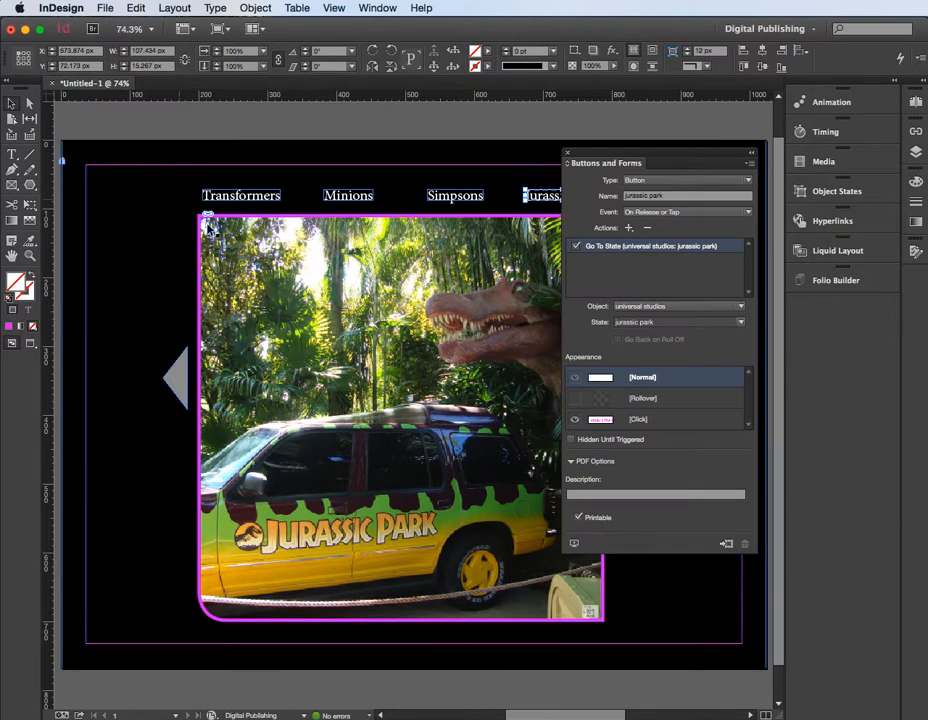
Reorder the universal studios slideshow's object states so that minions comes directly after transformers and before simpsons
click(398, 306)
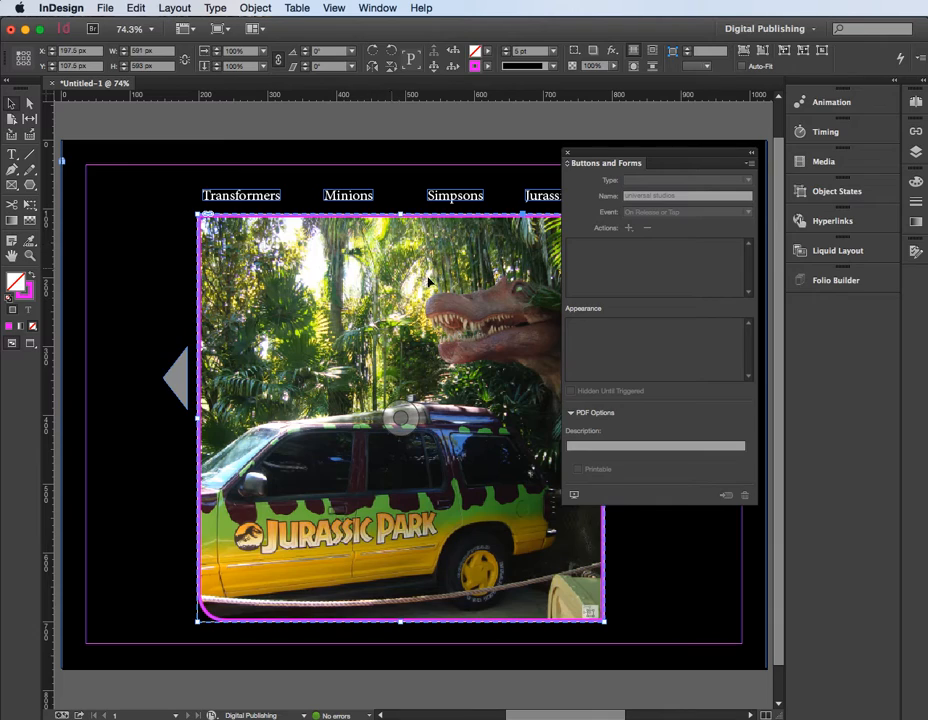
click(378, 8)
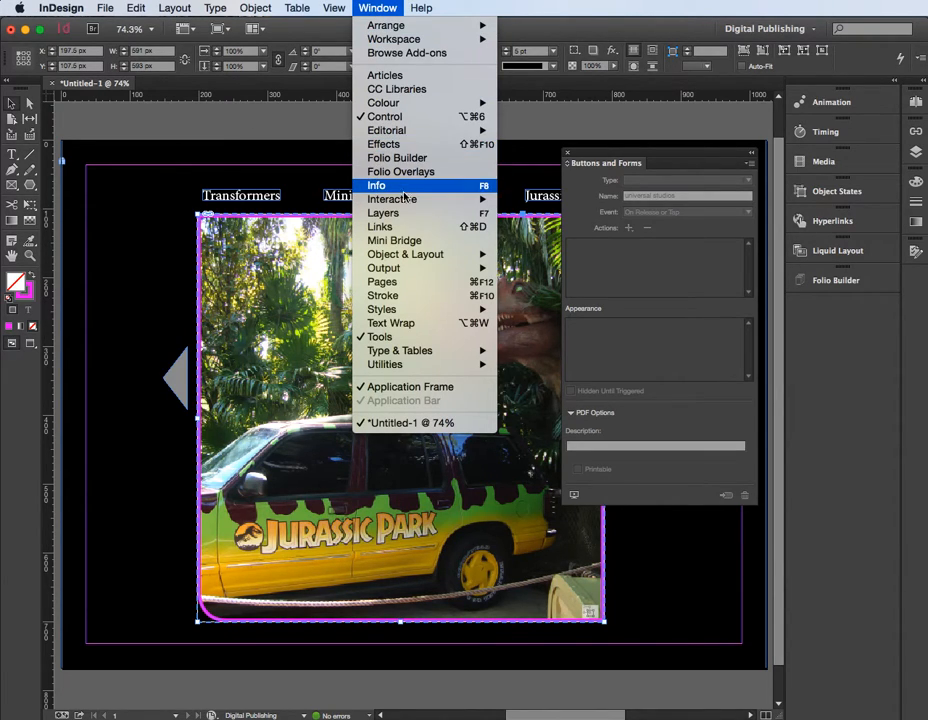
mouse_move(403, 205)
click(544, 296)
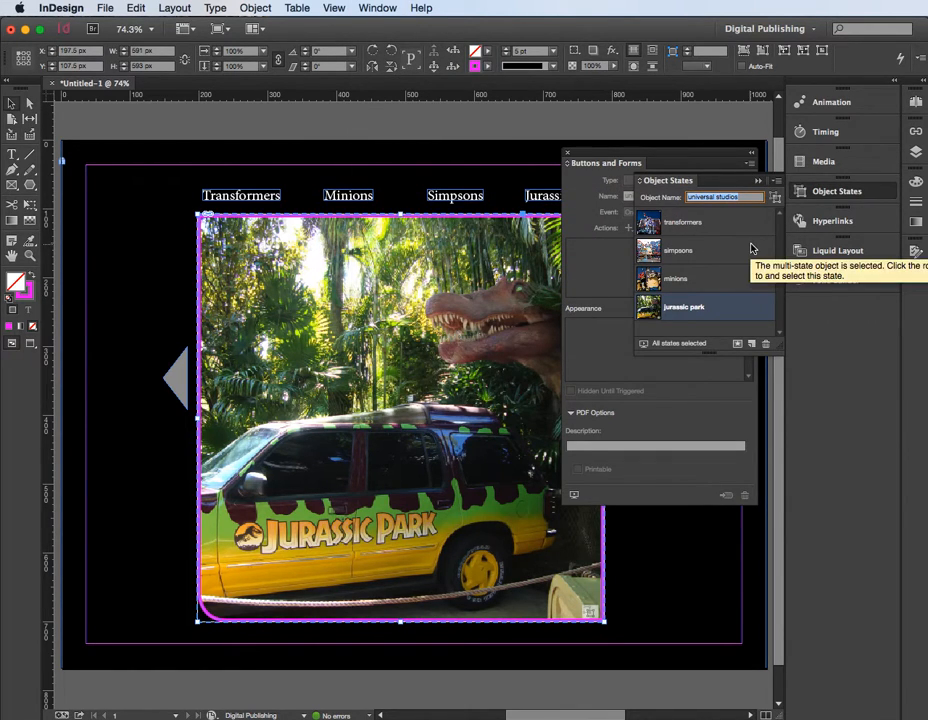
click(692, 280)
drag(697, 244, 694, 252)
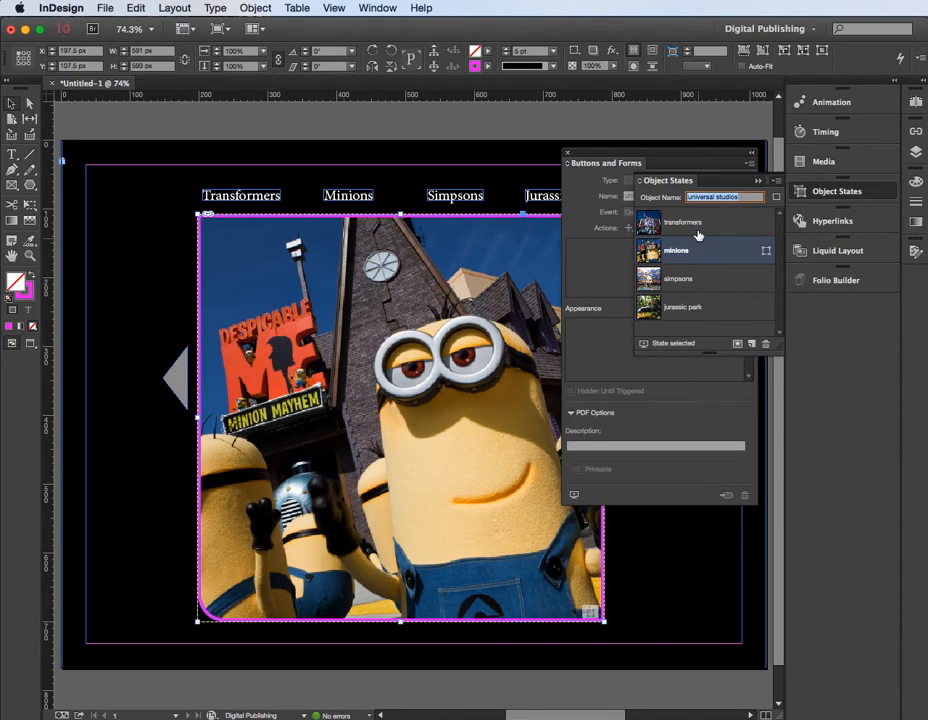
click(510, 176)
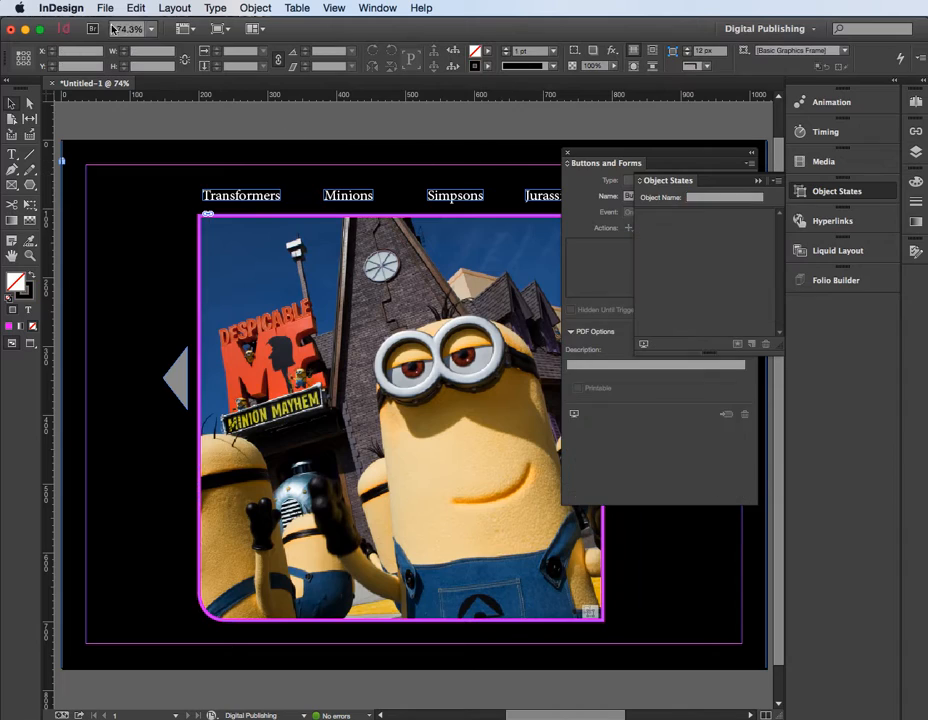
Preview the folio again and test the Jurassic Park, Minions and Simpsons buttons plus the next and previous arrows
click(105, 8)
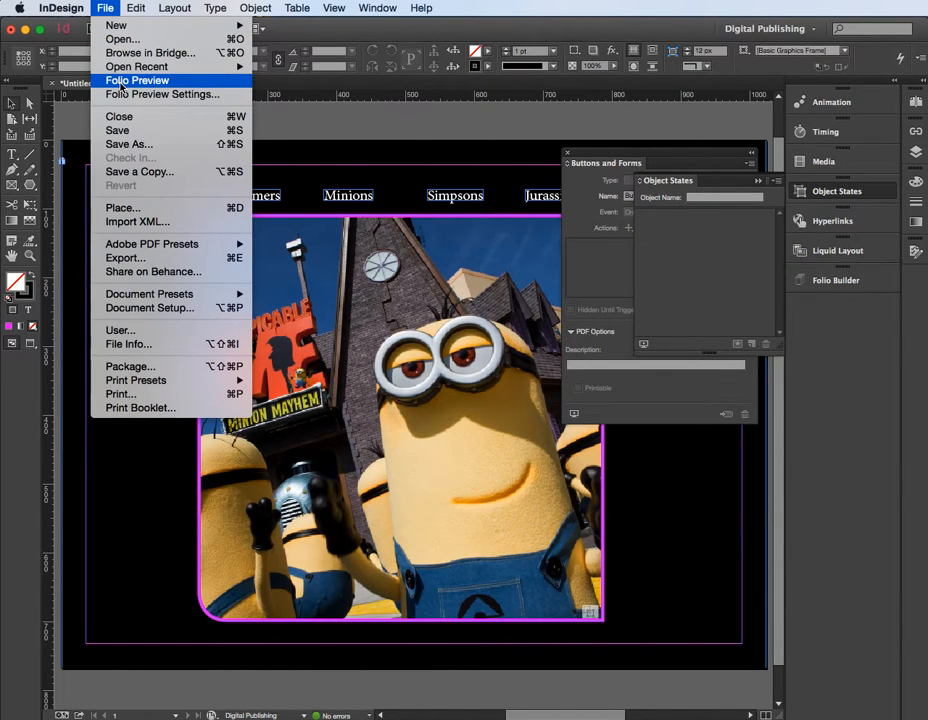
click(118, 79)
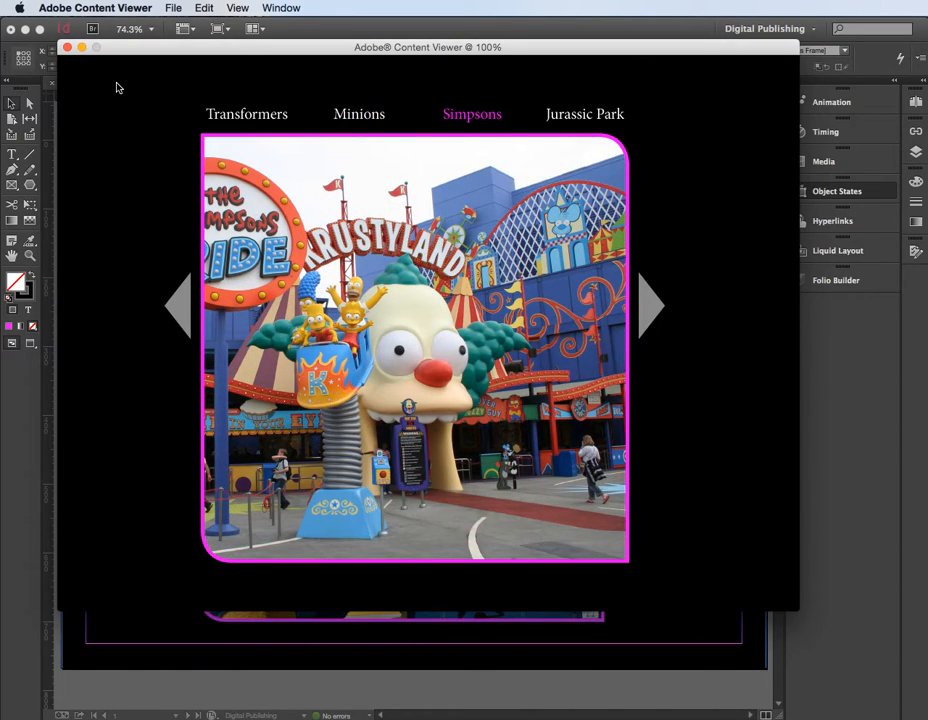
click(590, 116)
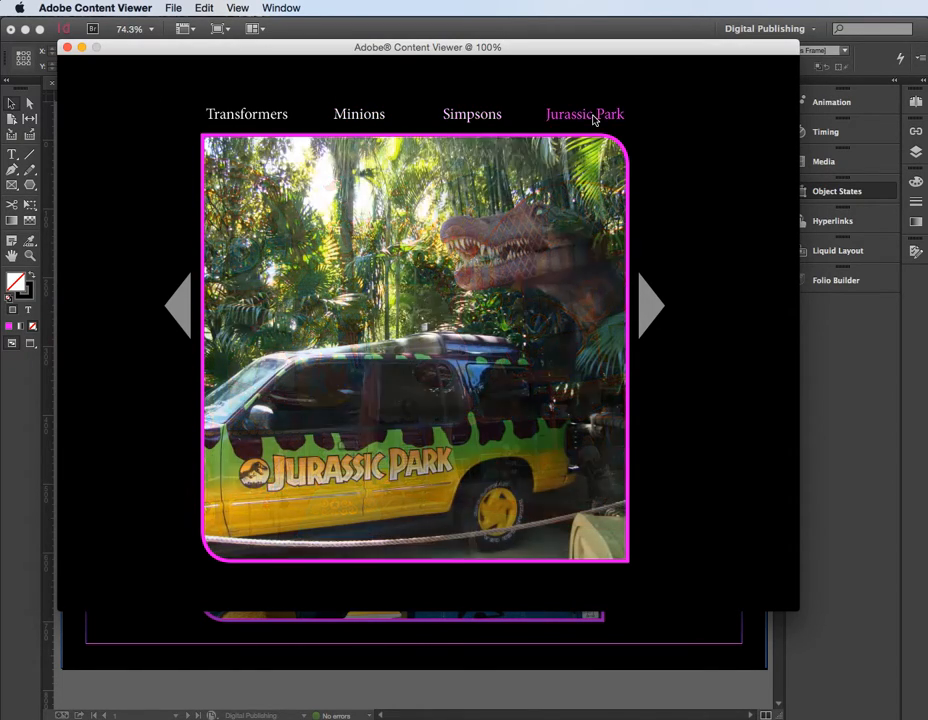
click(366, 122)
click(478, 118)
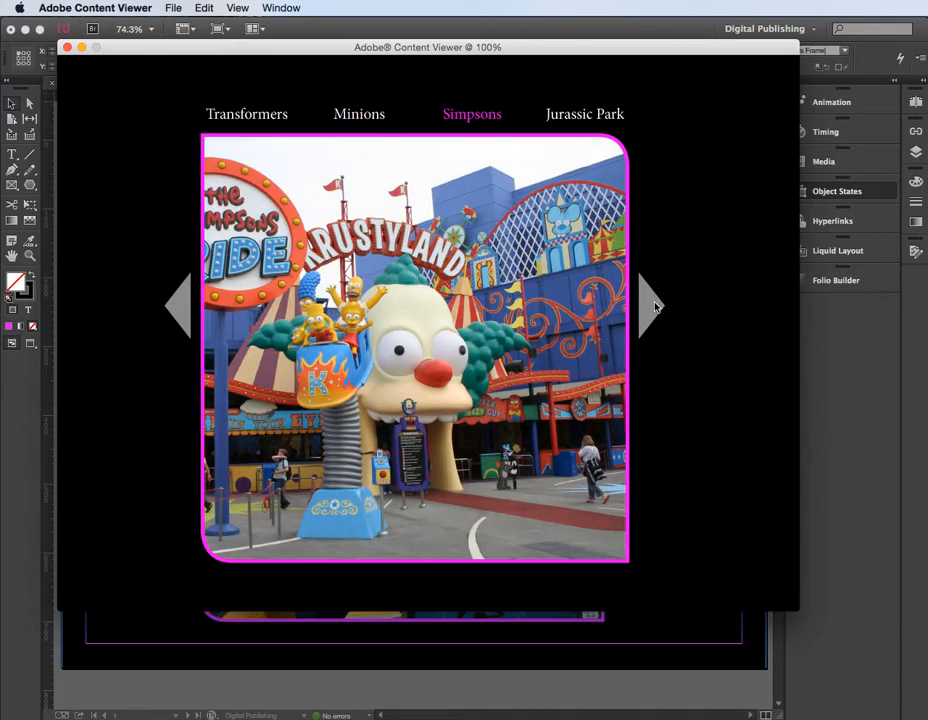
click(655, 307)
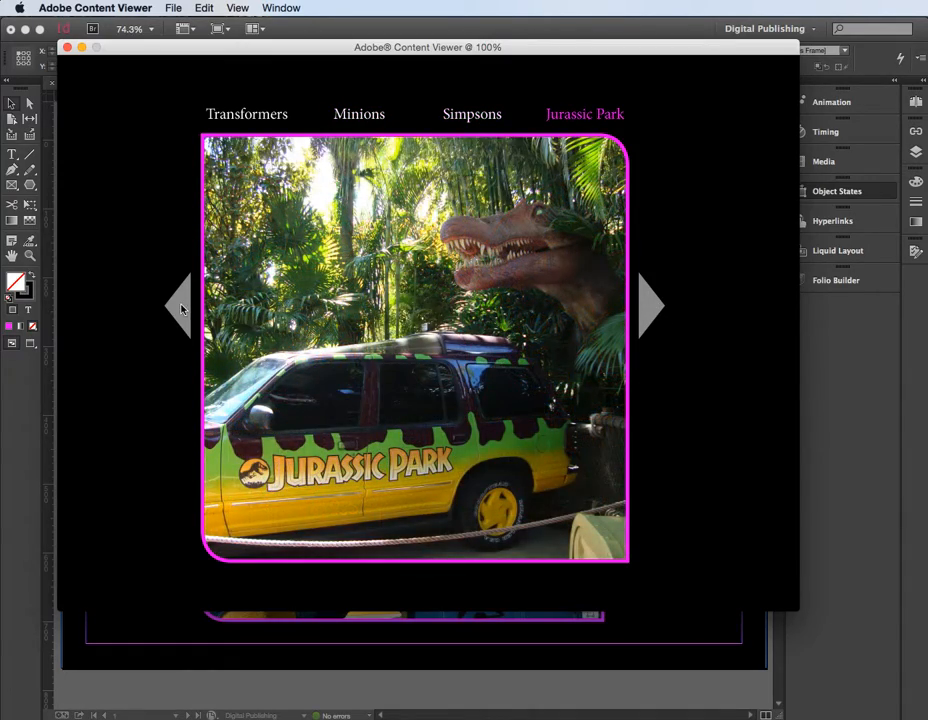
click(180, 306)
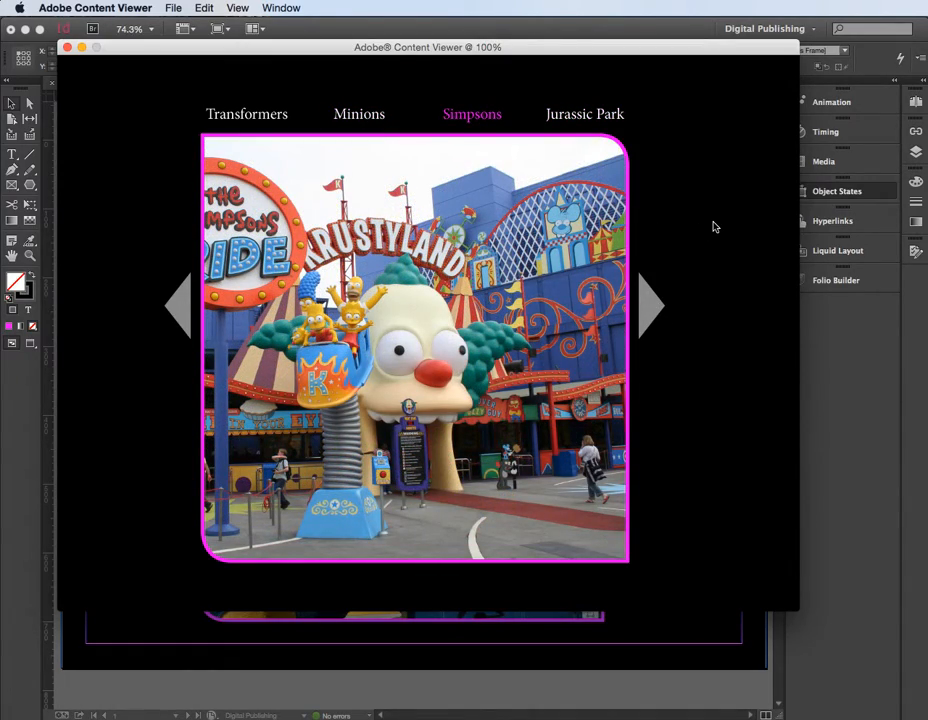